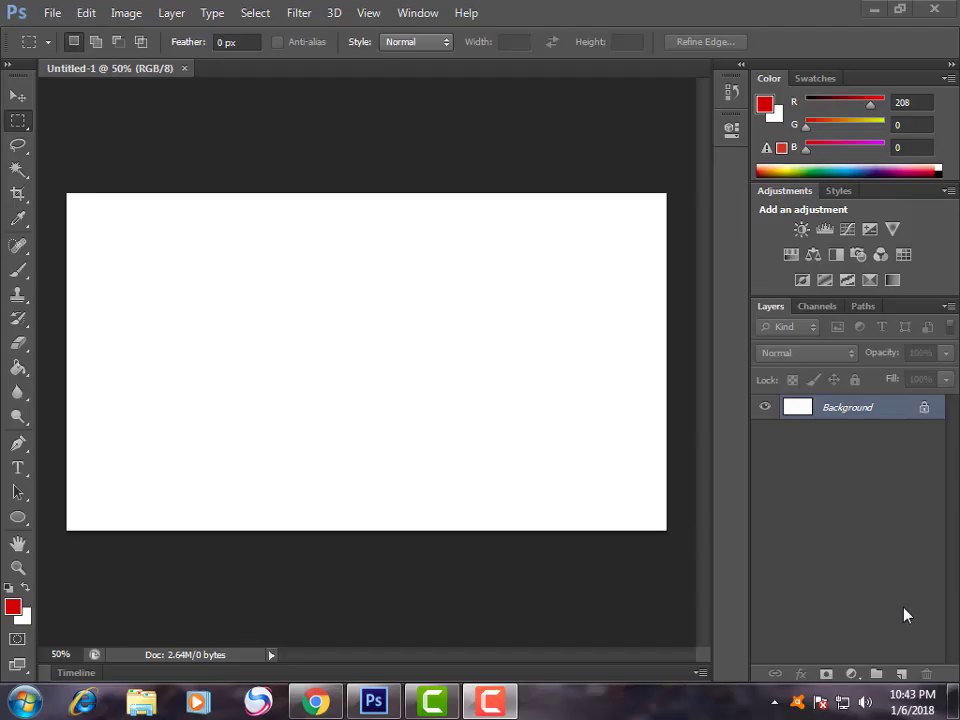
Open 4.jpg, 5.jpg and background.jpg together from New folder.
click(47, 13)
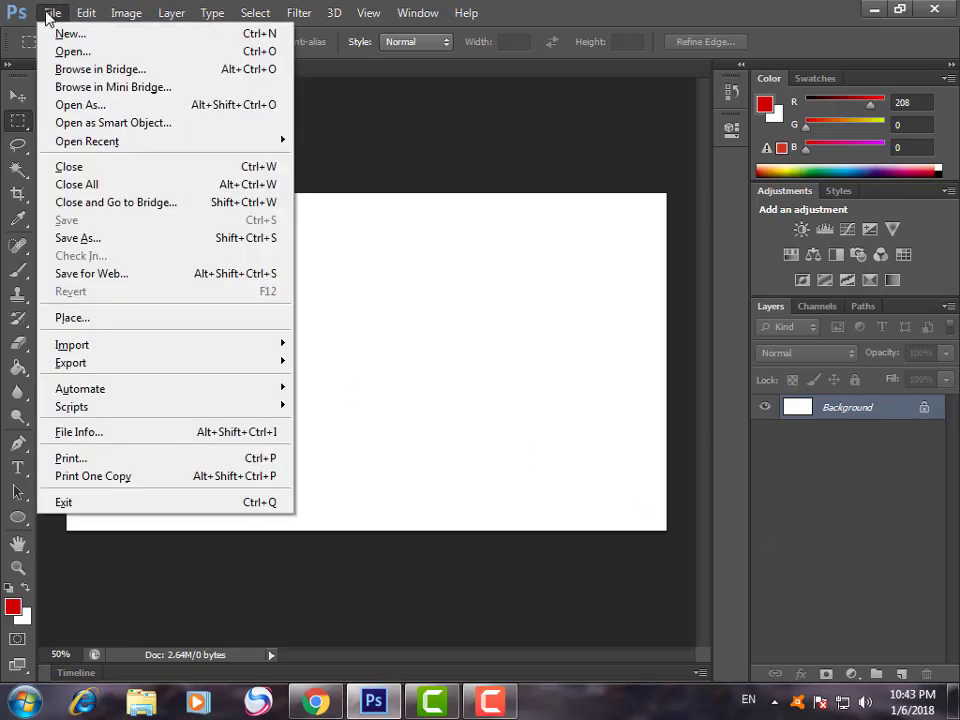
click(105, 60)
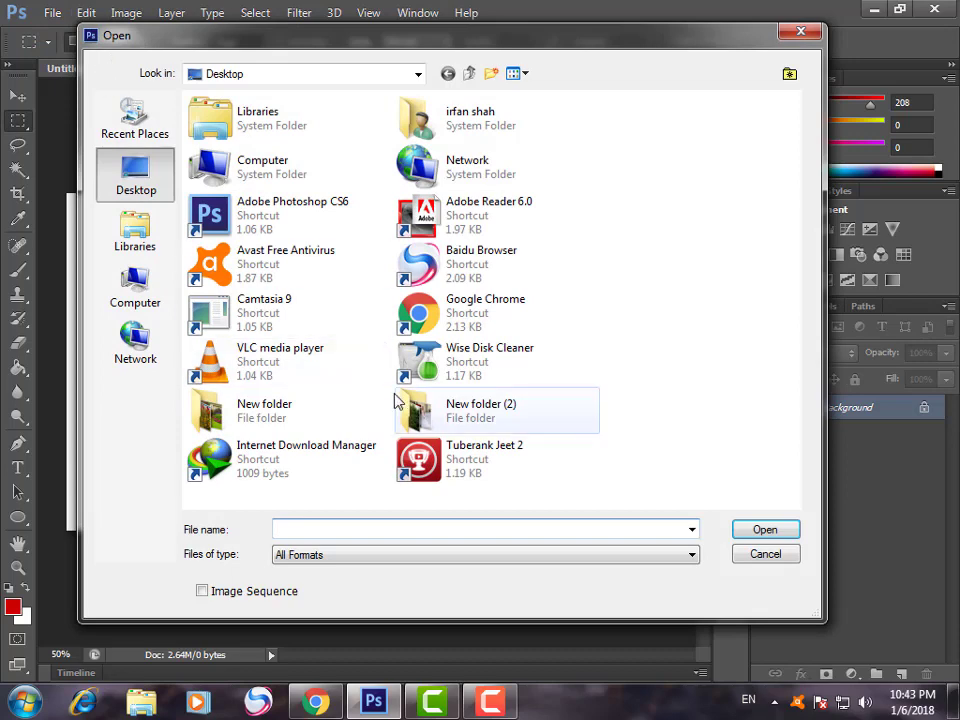
double_click(252, 413)
drag(580, 200, 185, 157)
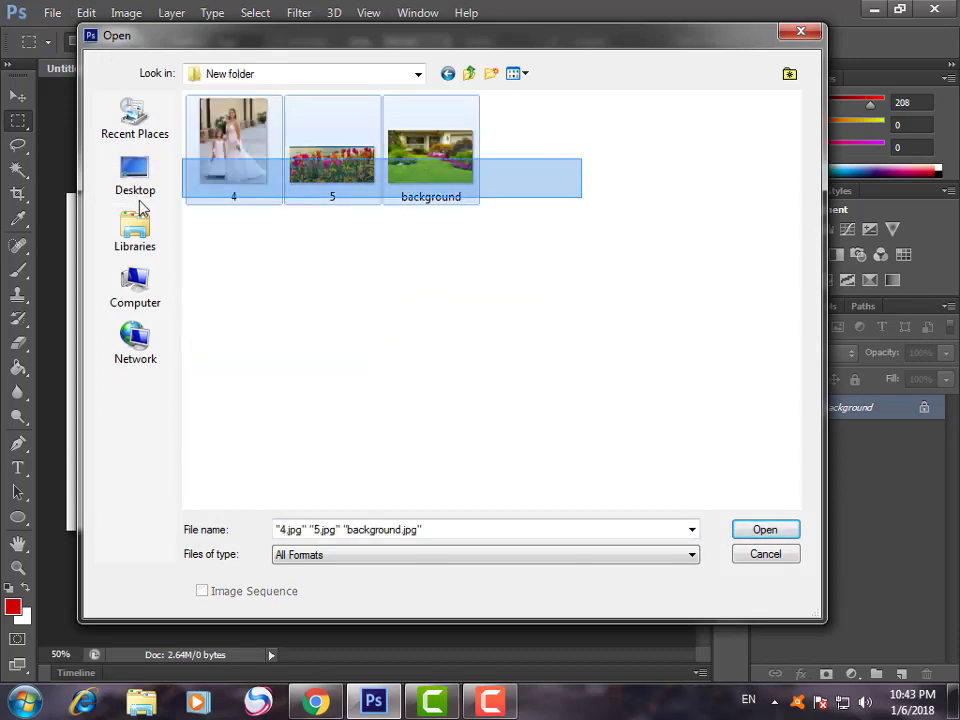
click(762, 529)
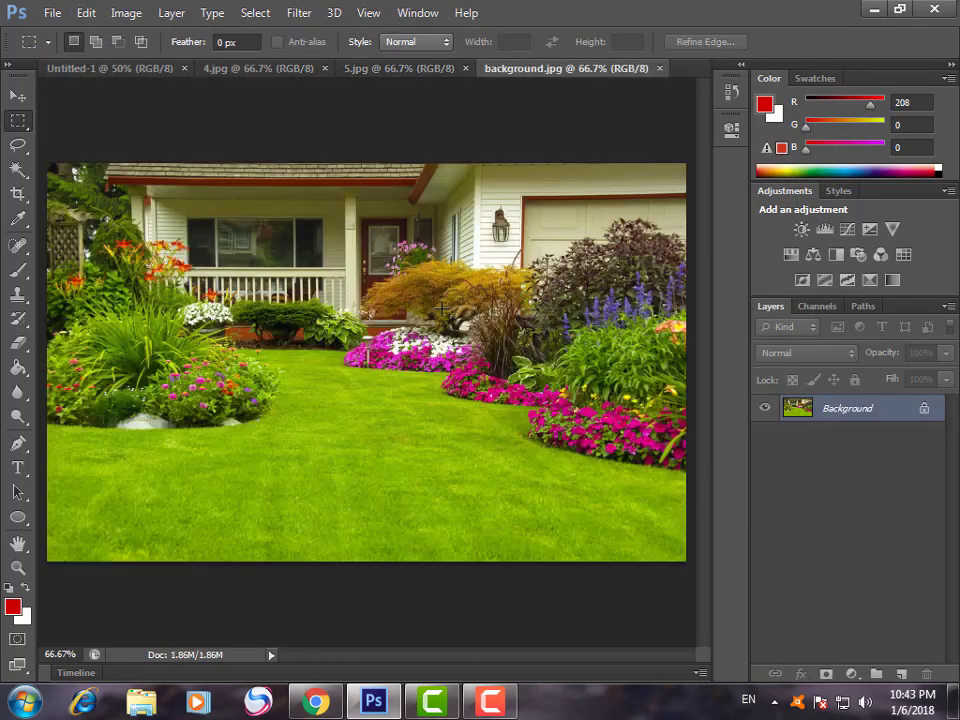
Look through the open documents, ending on the background.jpg garden photo.
click(12, 97)
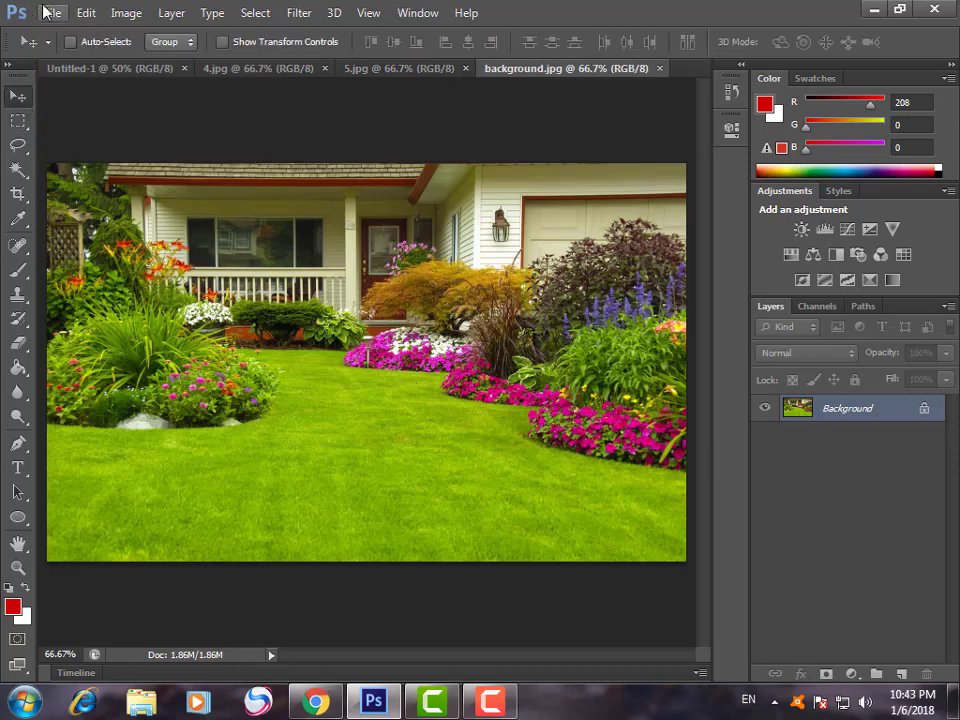
click(52, 12)
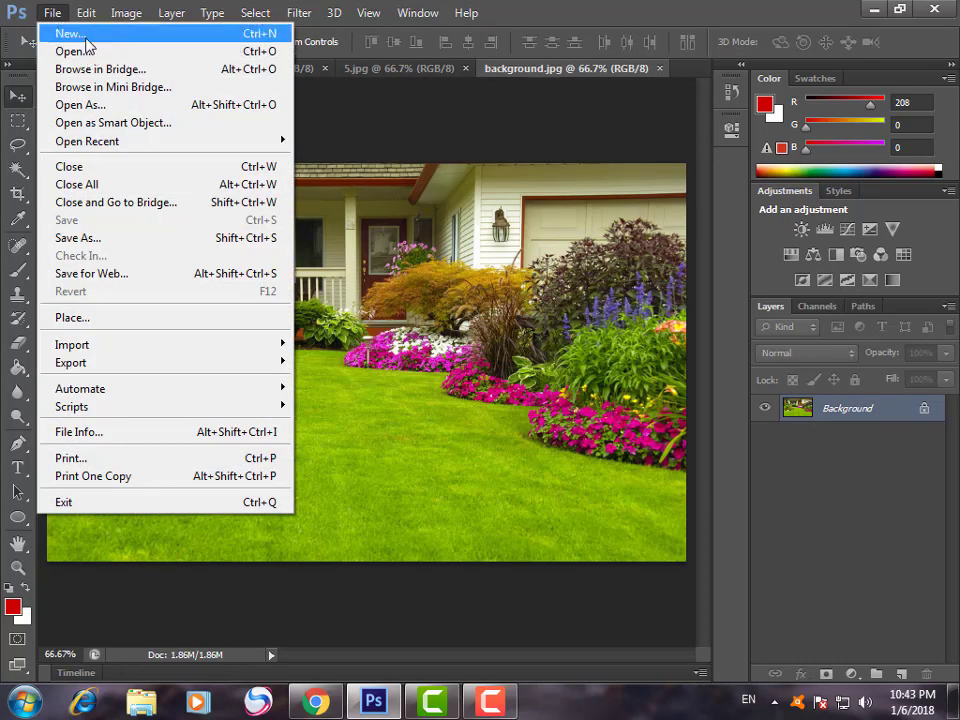
key(Escape)
click(126, 70)
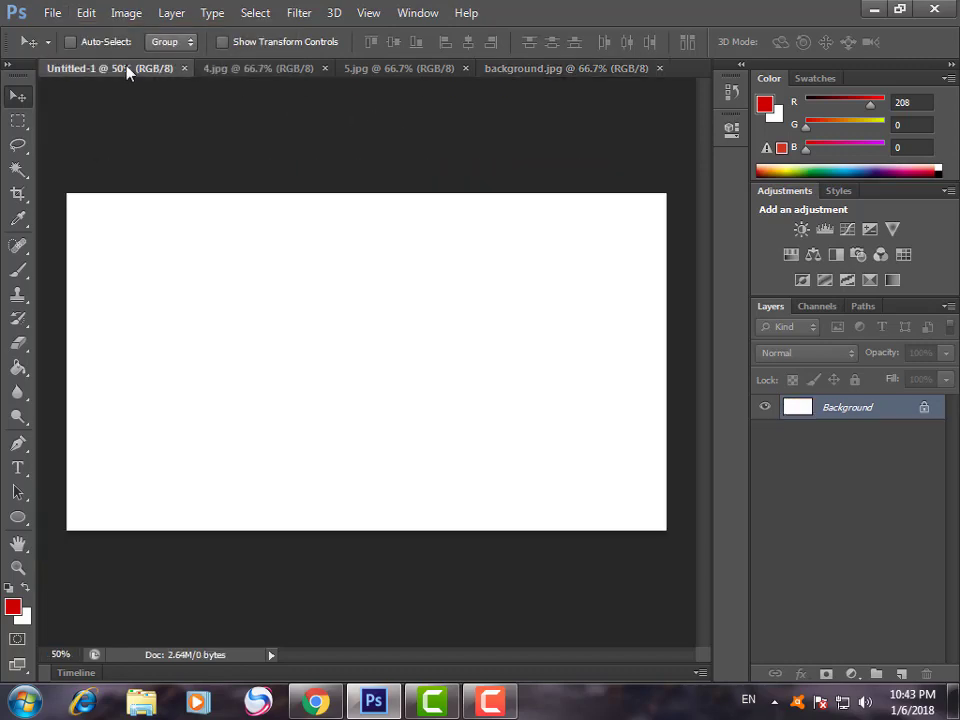
click(280, 70)
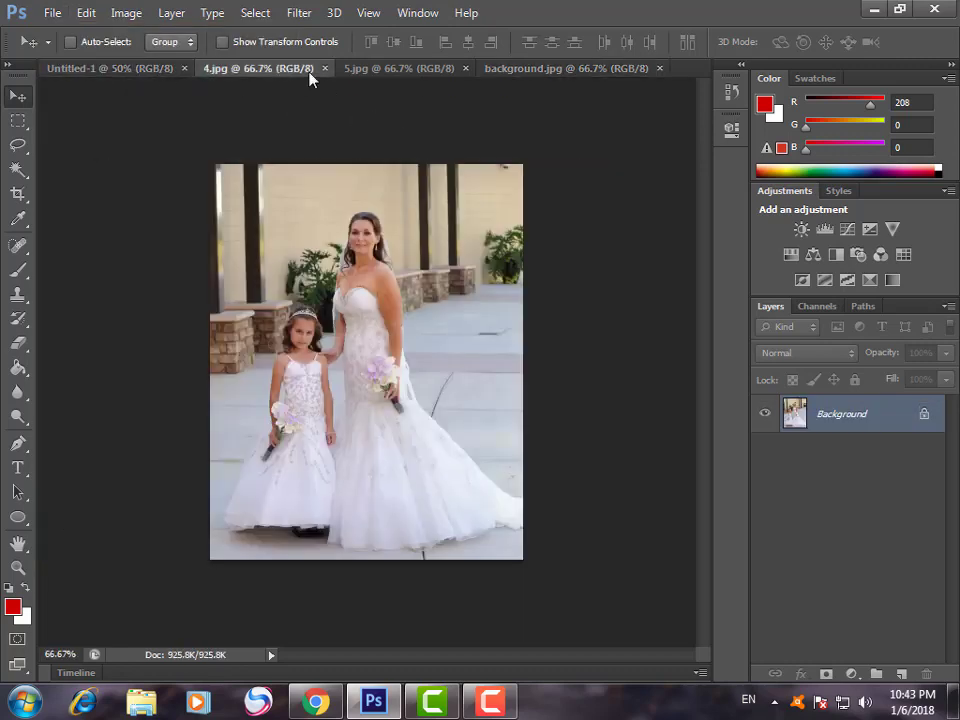
click(420, 70)
click(582, 70)
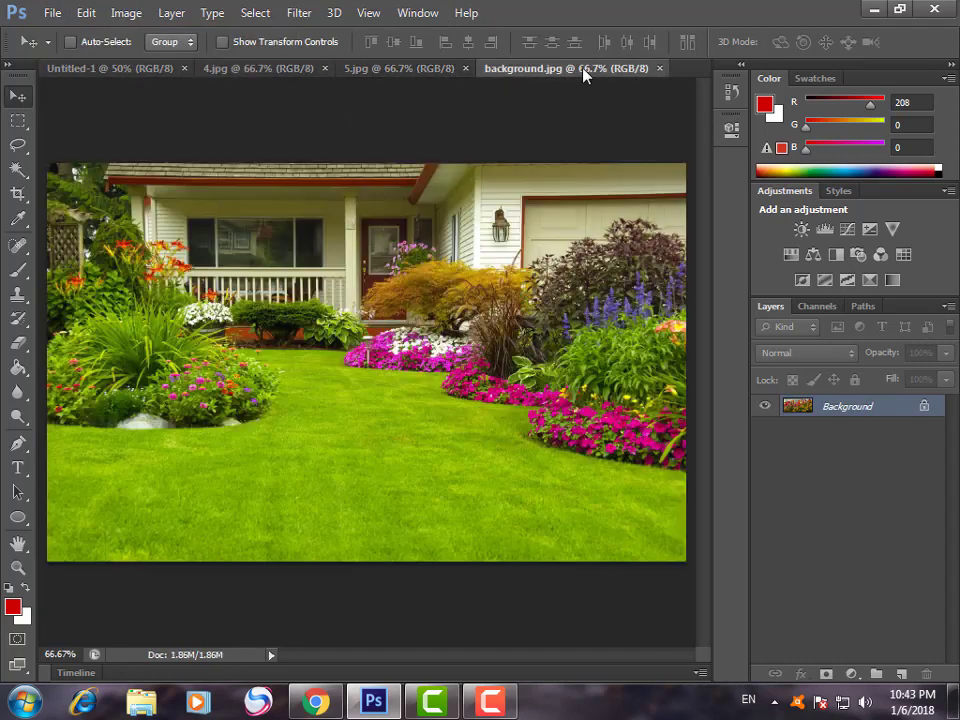
Copy the whole garden image and paste it into Untitled-1 as a new layer.
click(19, 120)
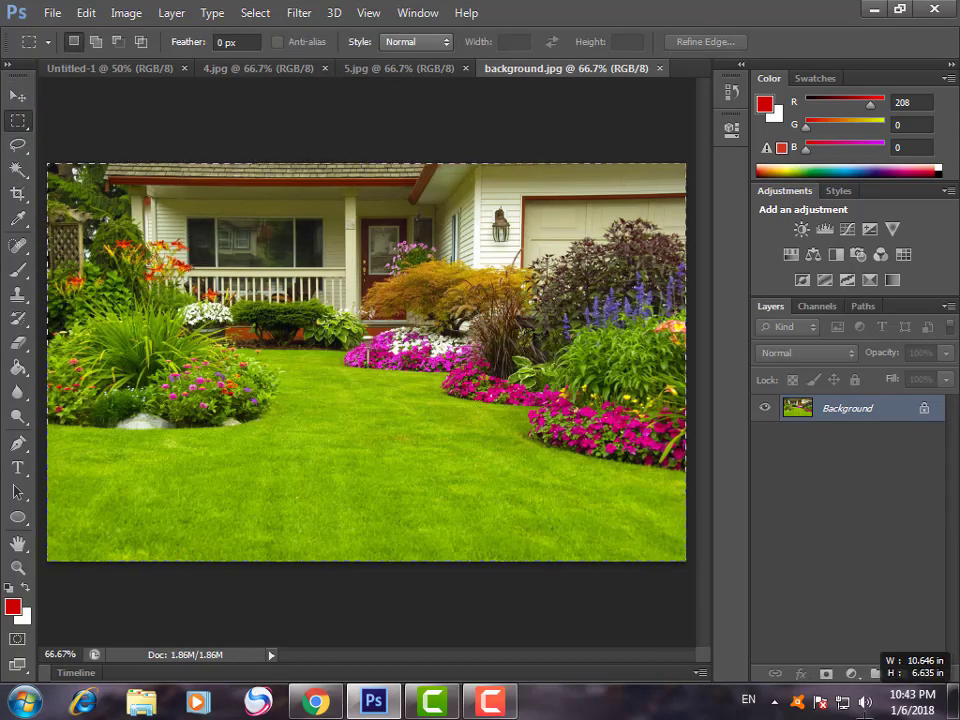
drag(47, 157, 700, 570)
click(86, 12)
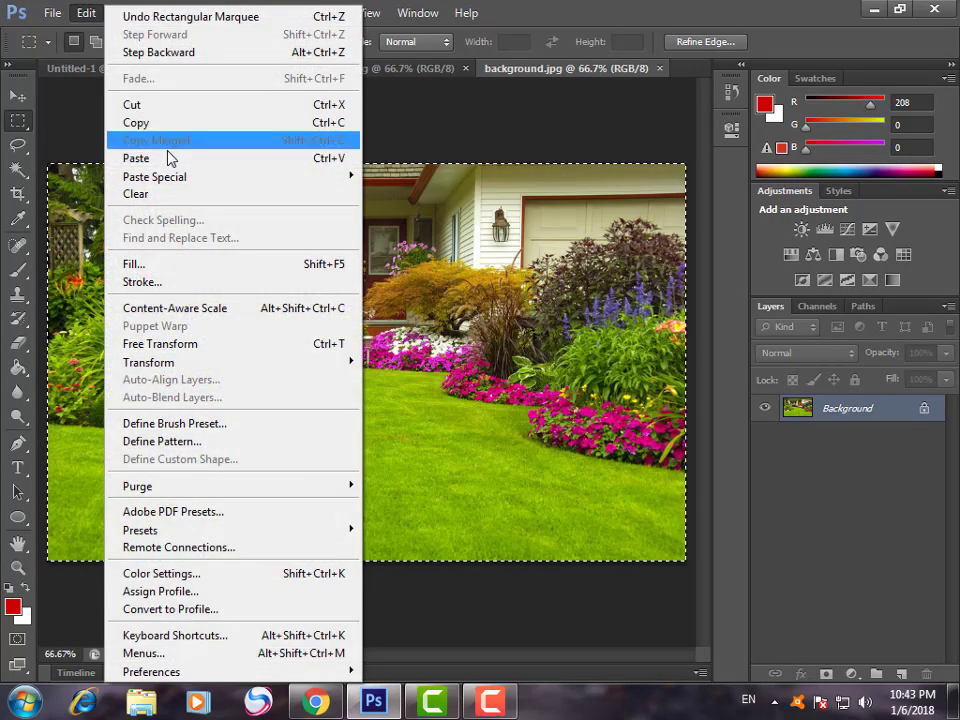
click(130, 122)
click(137, 69)
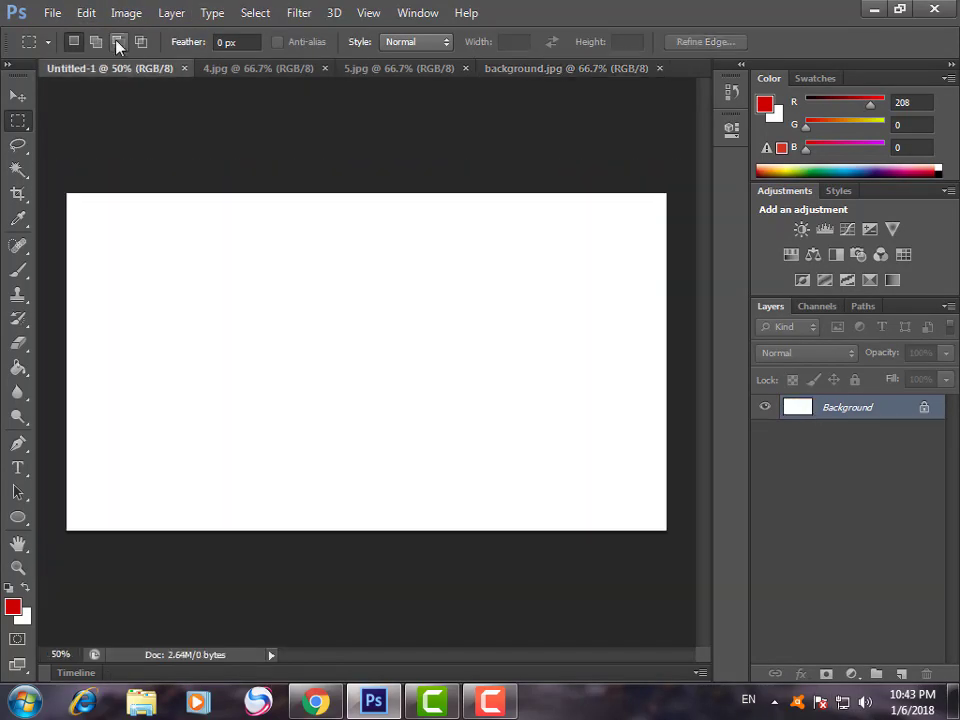
click(86, 12)
click(169, 158)
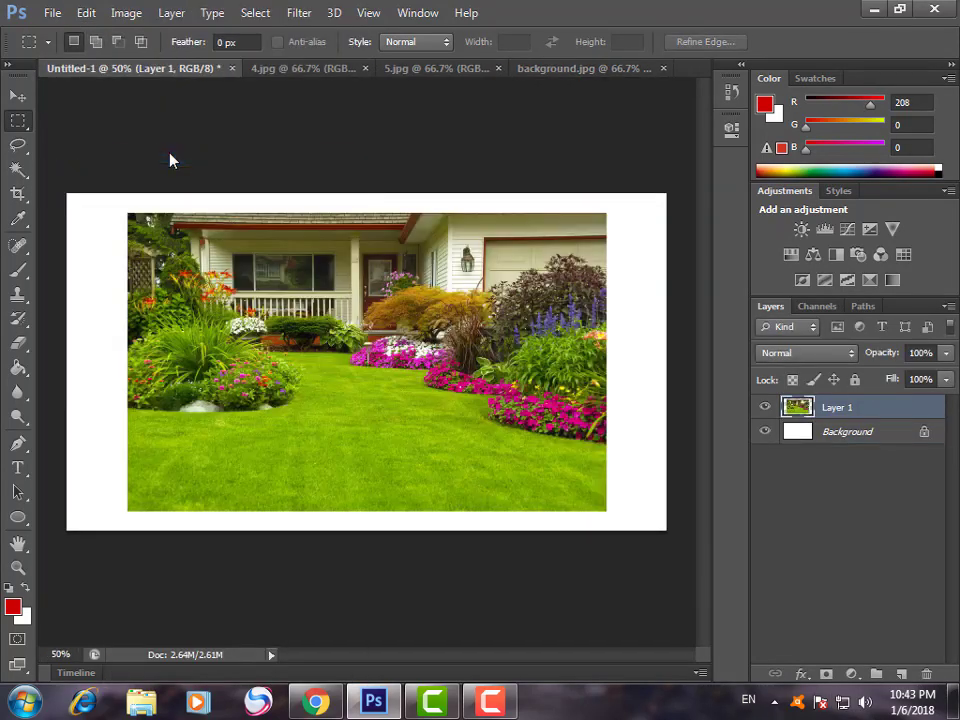
Free-transform the garden layer so its corners reach the canvas edges, and apply.
key(ctrl+t)
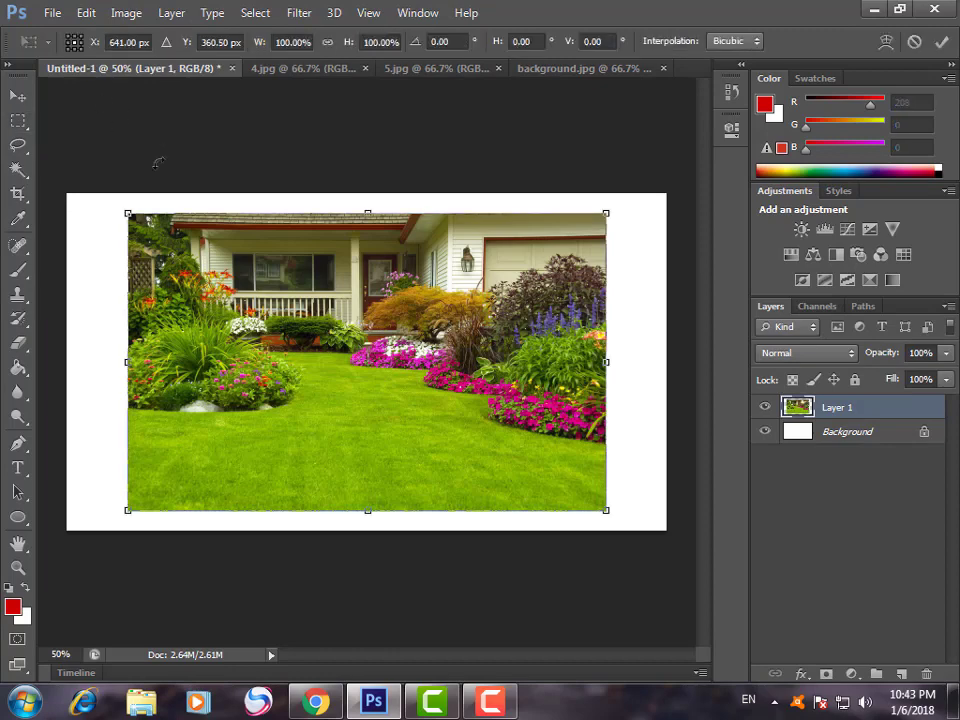
drag(124, 210, 66, 193)
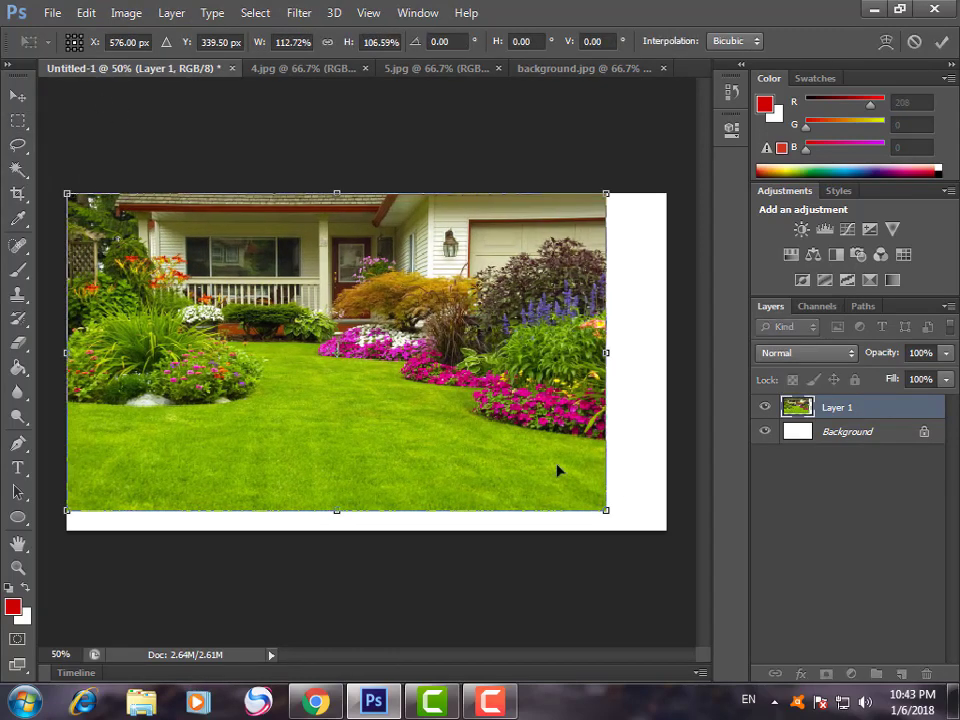
drag(607, 510, 666, 529)
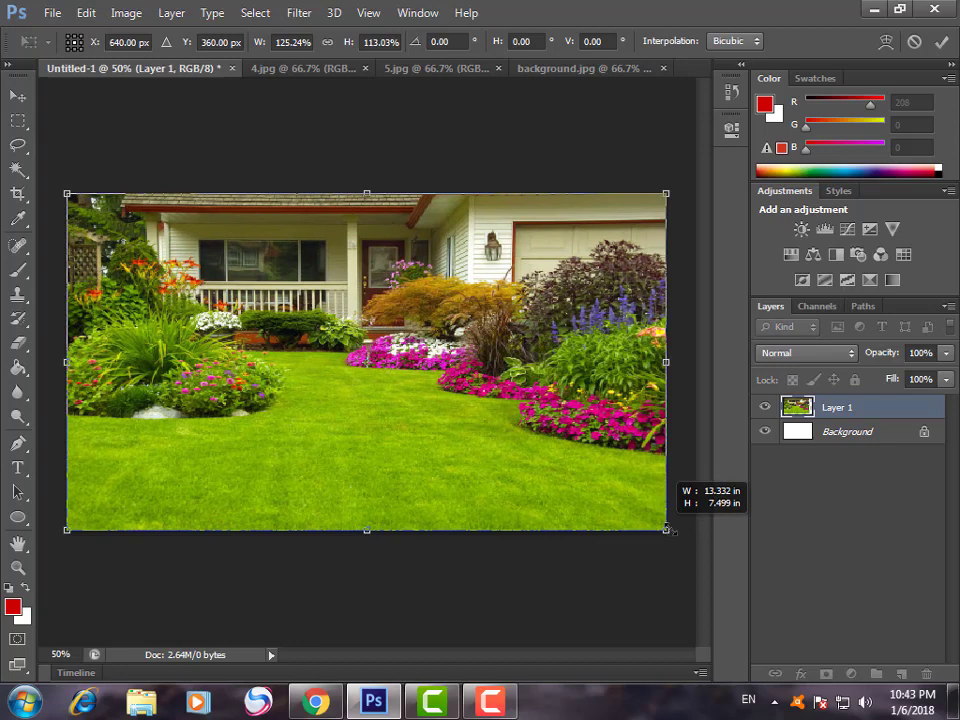
click(18, 96)
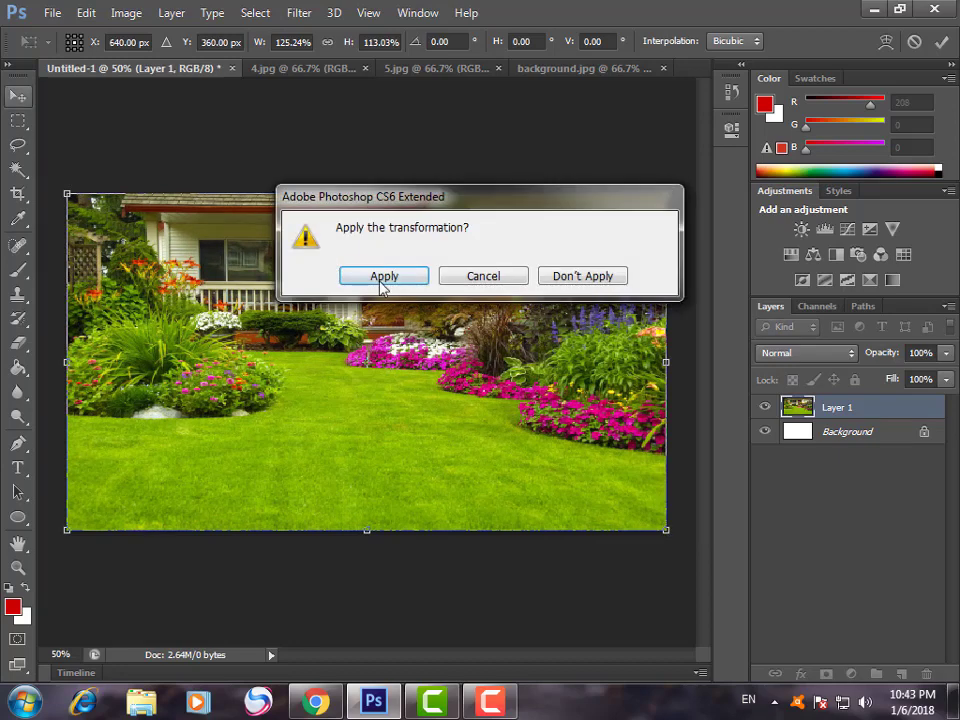
click(382, 276)
Close background.jpg, then copy the whole 4.jpg wedding photo and close it.
click(600, 70)
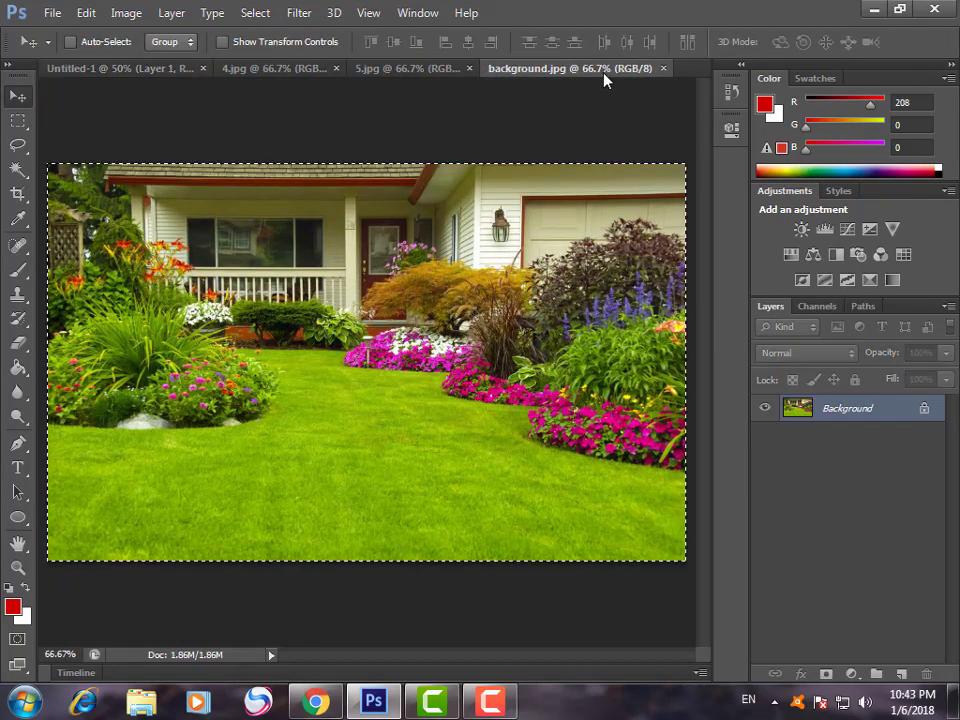
click(663, 68)
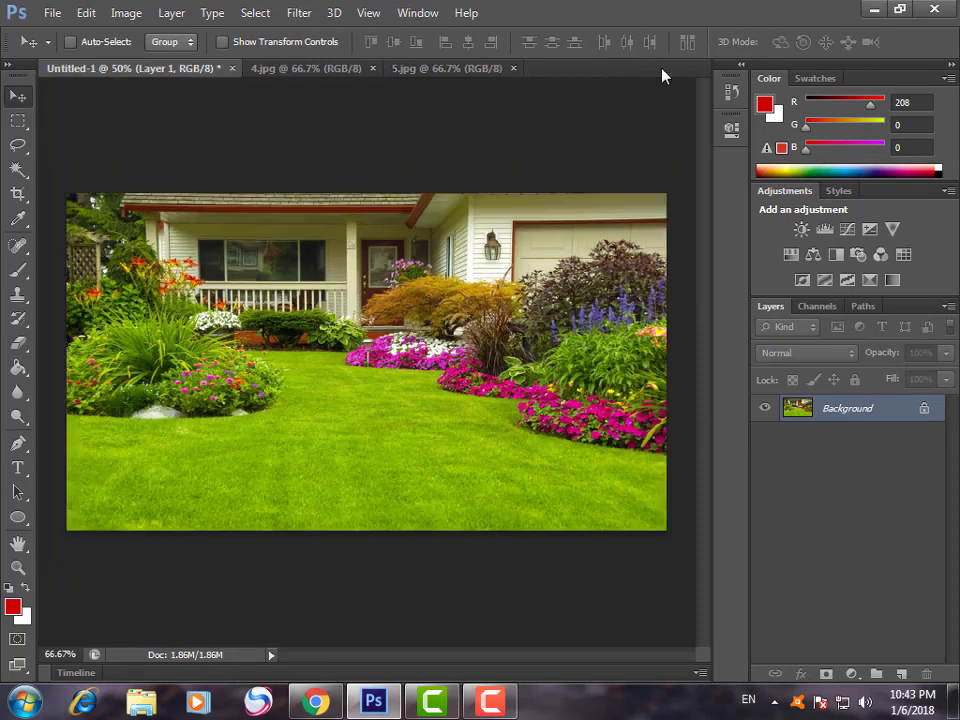
click(439, 69)
click(304, 70)
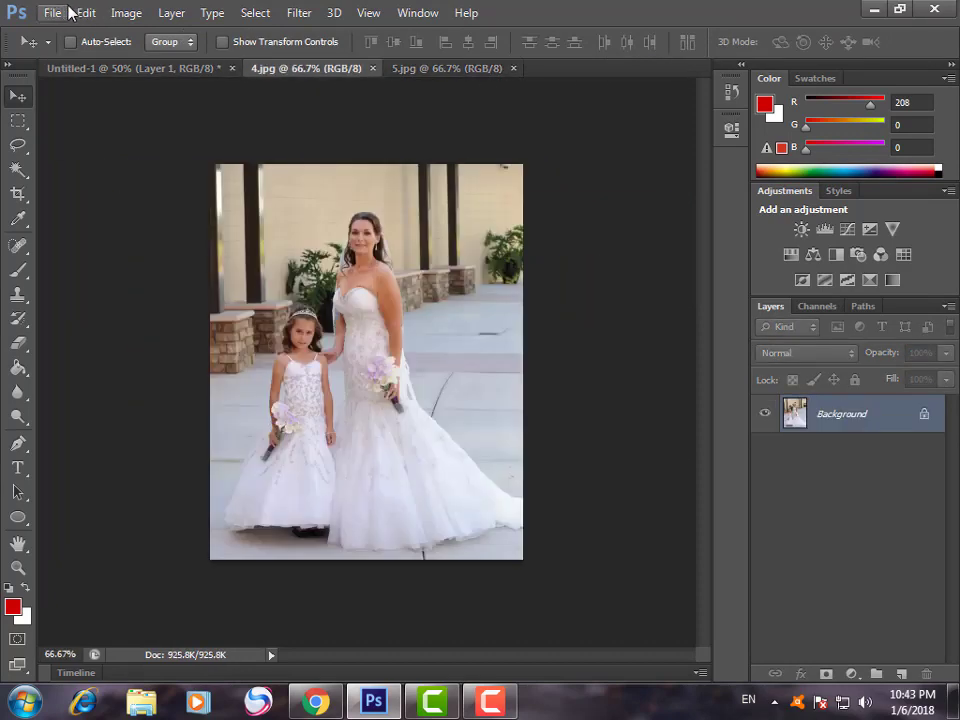
click(19, 122)
drag(208, 160, 591, 616)
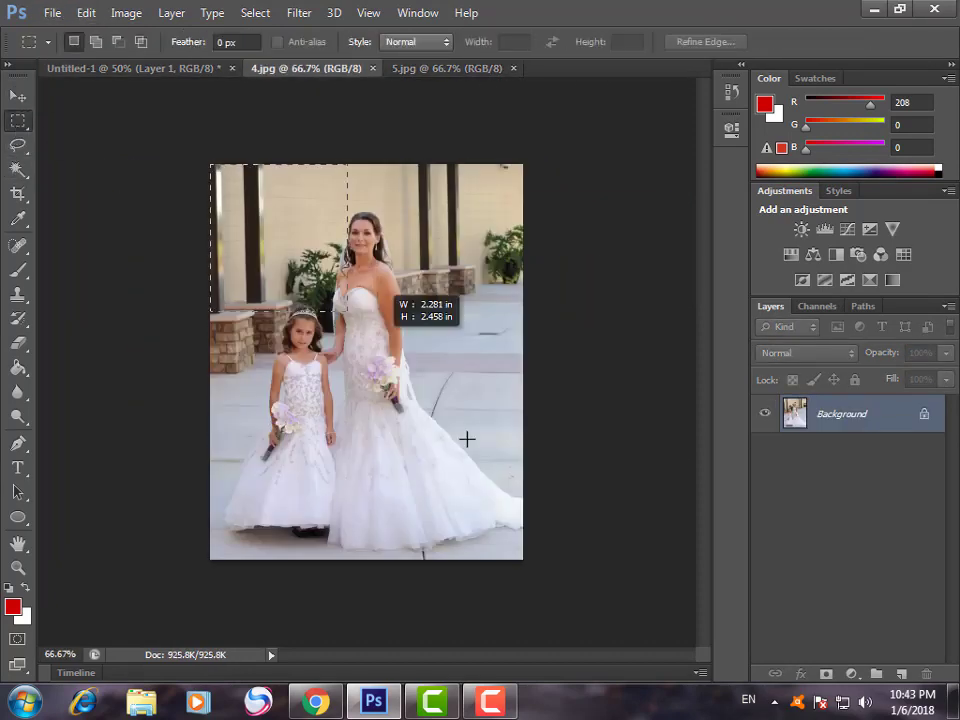
click(86, 13)
click(163, 124)
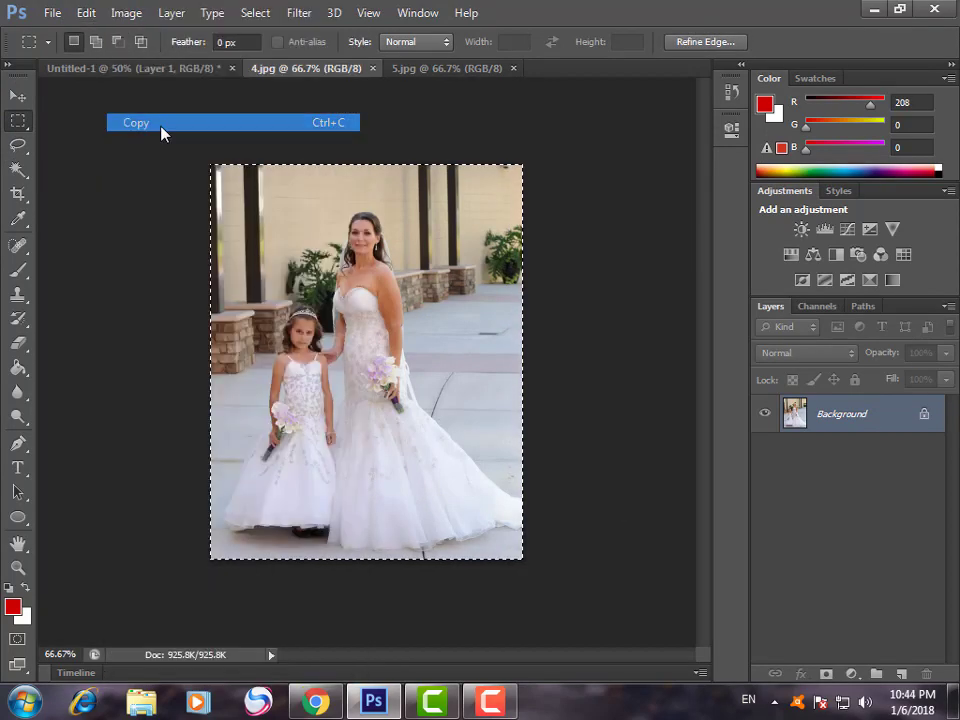
click(372, 68)
Paste the wedding photo into Untitled-1 and nudge it slightly left and up.
click(165, 69)
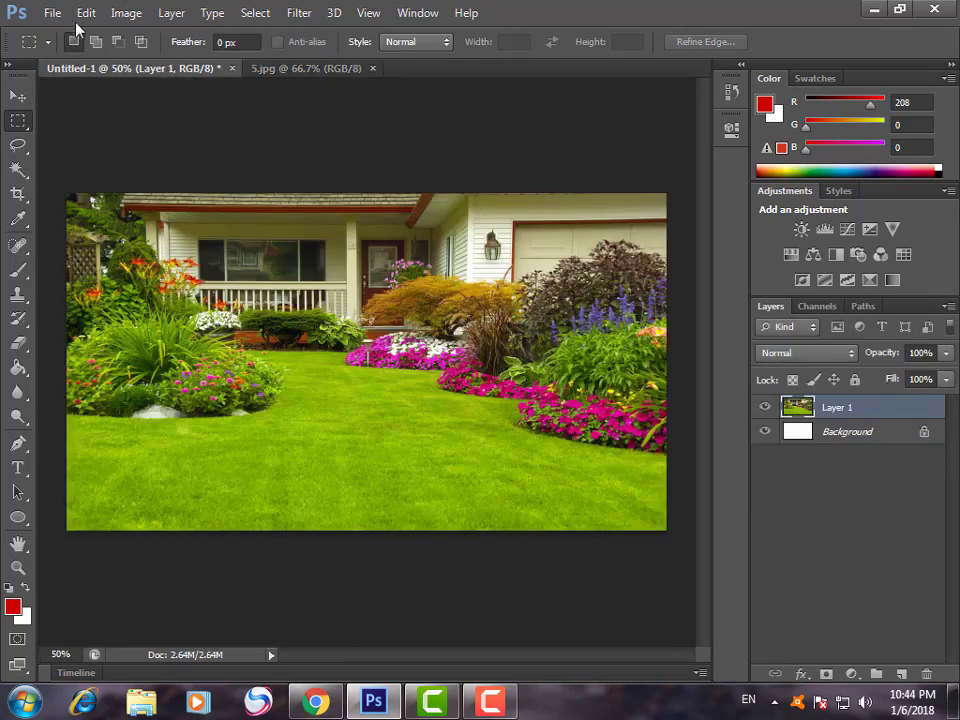
click(86, 13)
click(172, 158)
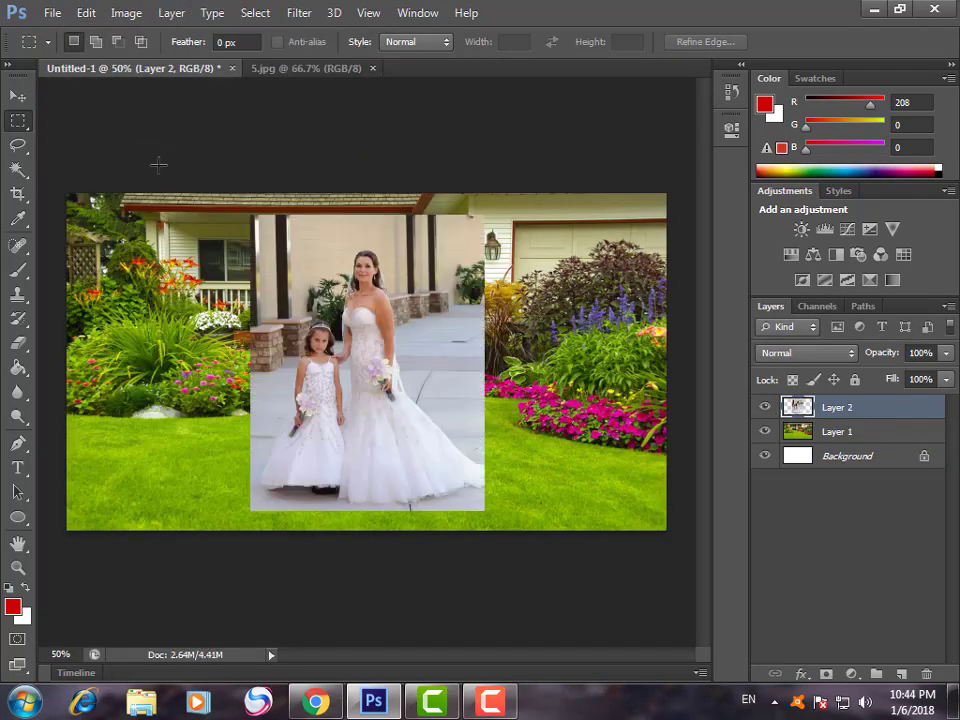
click(18, 96)
drag(288, 295, 261, 286)
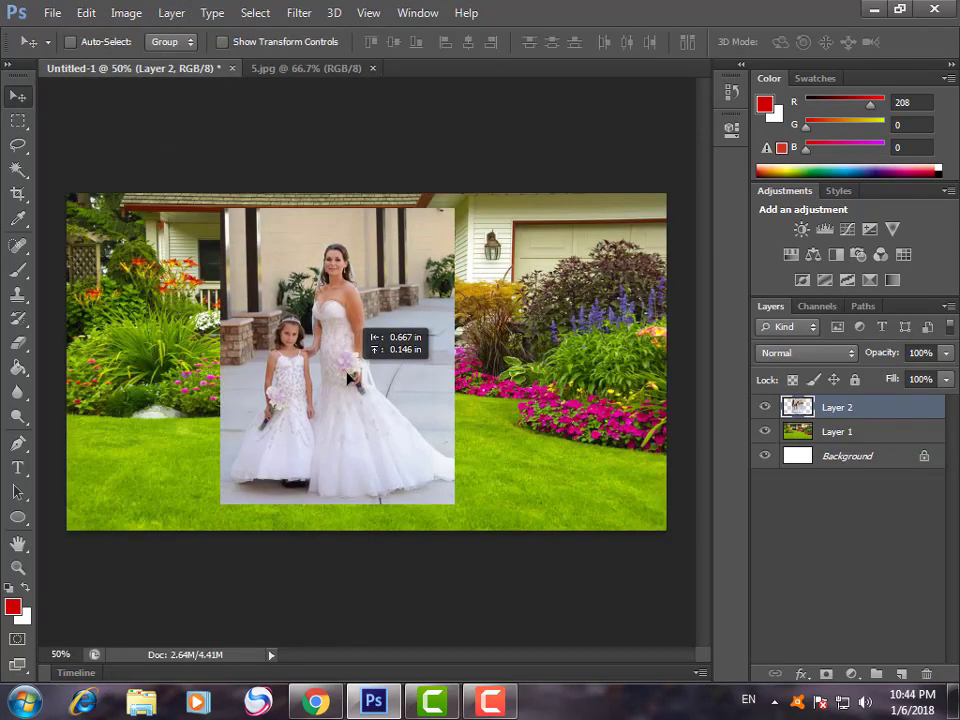
Zoom in closely on the bride's head in the composite.
click(19, 570)
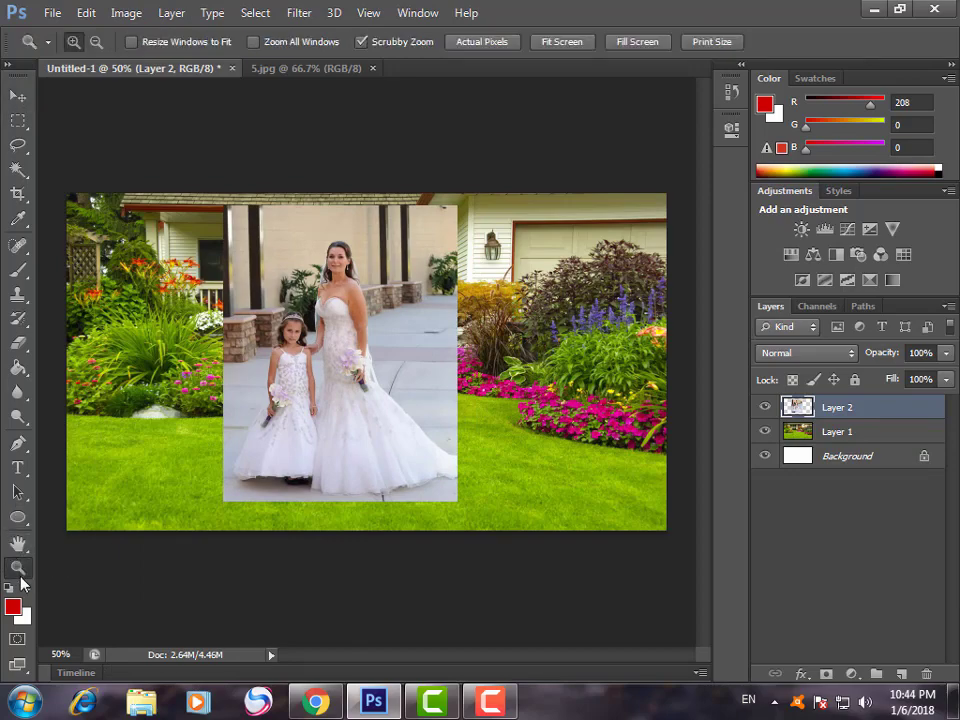
click(317, 386)
click(337, 349)
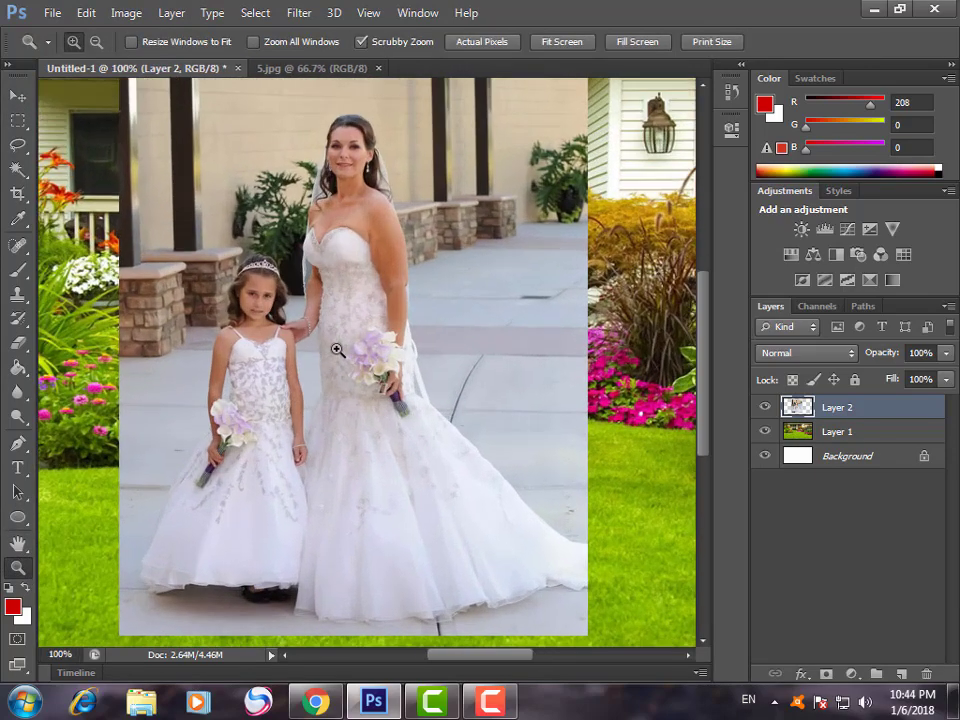
click(318, 277)
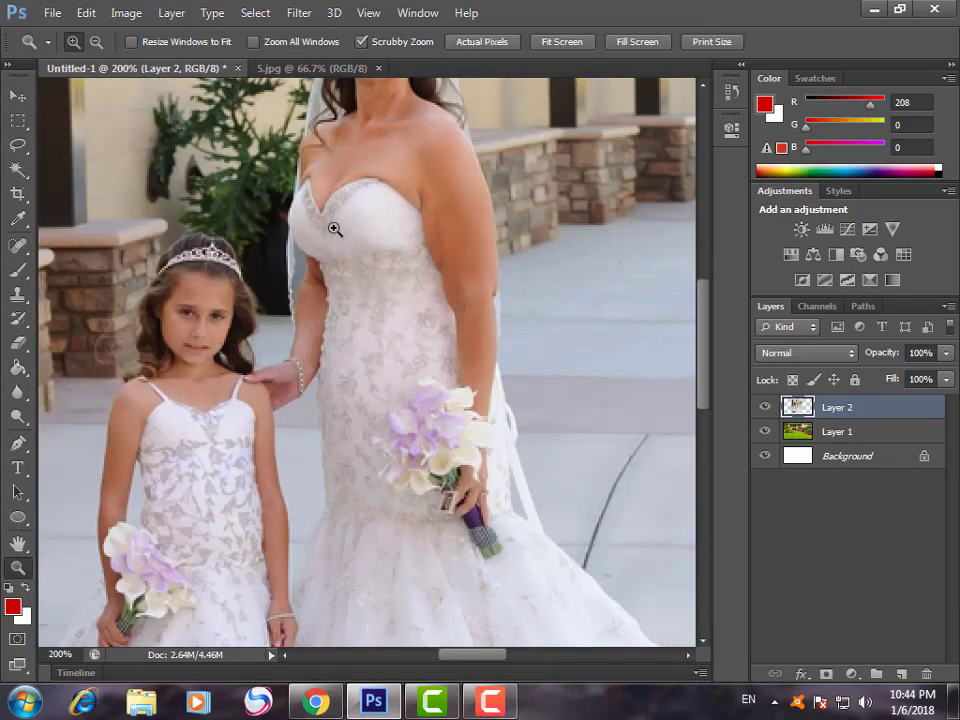
click(418, 166)
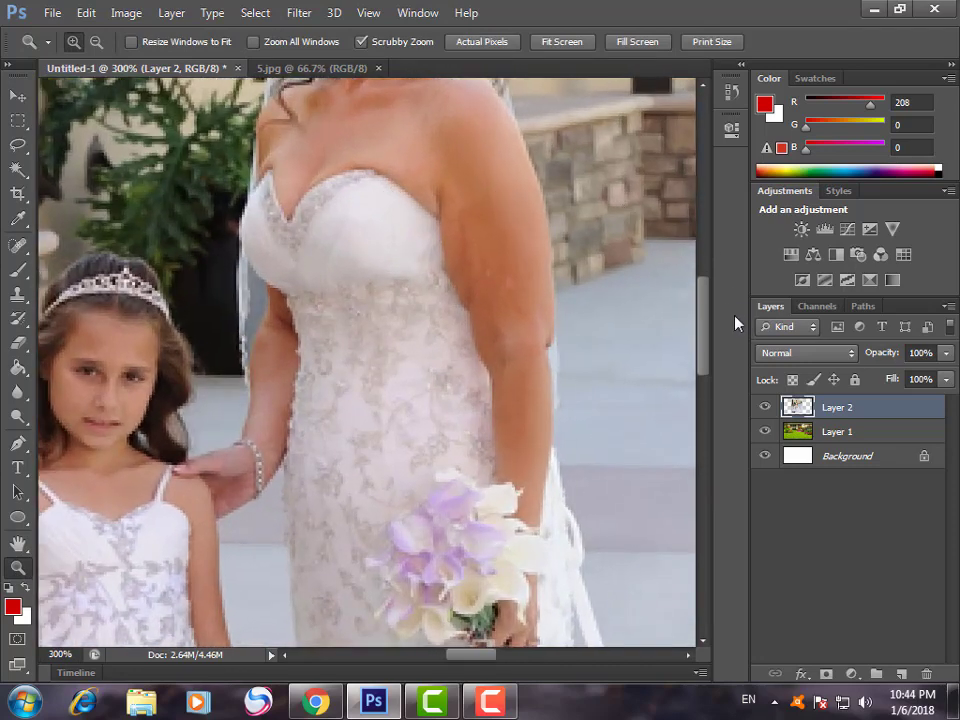
drag(700, 322, 705, 259)
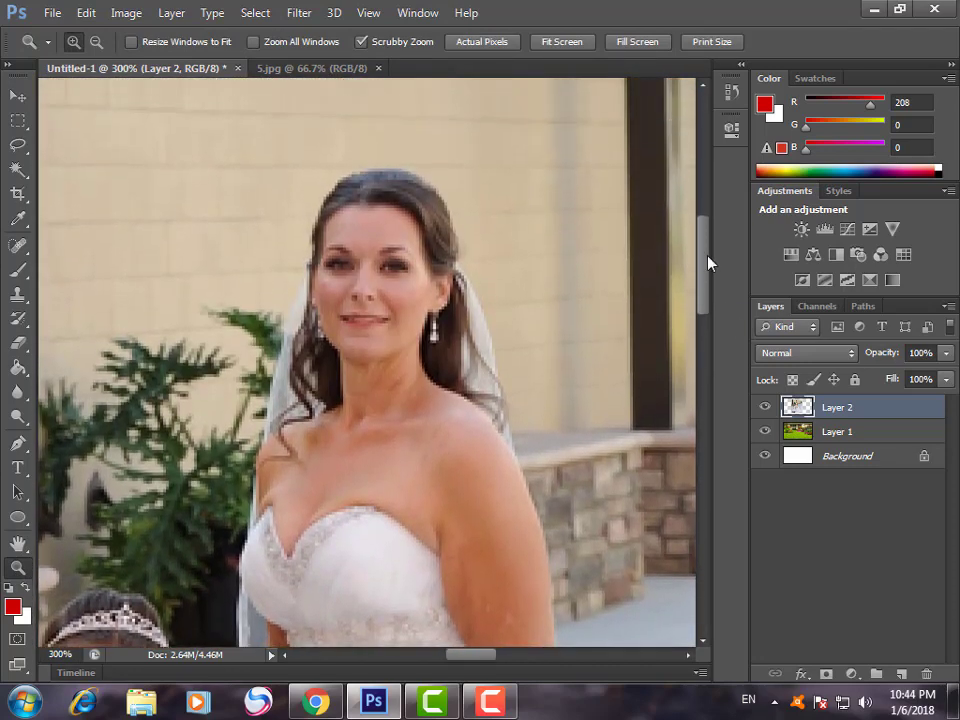
click(343, 342)
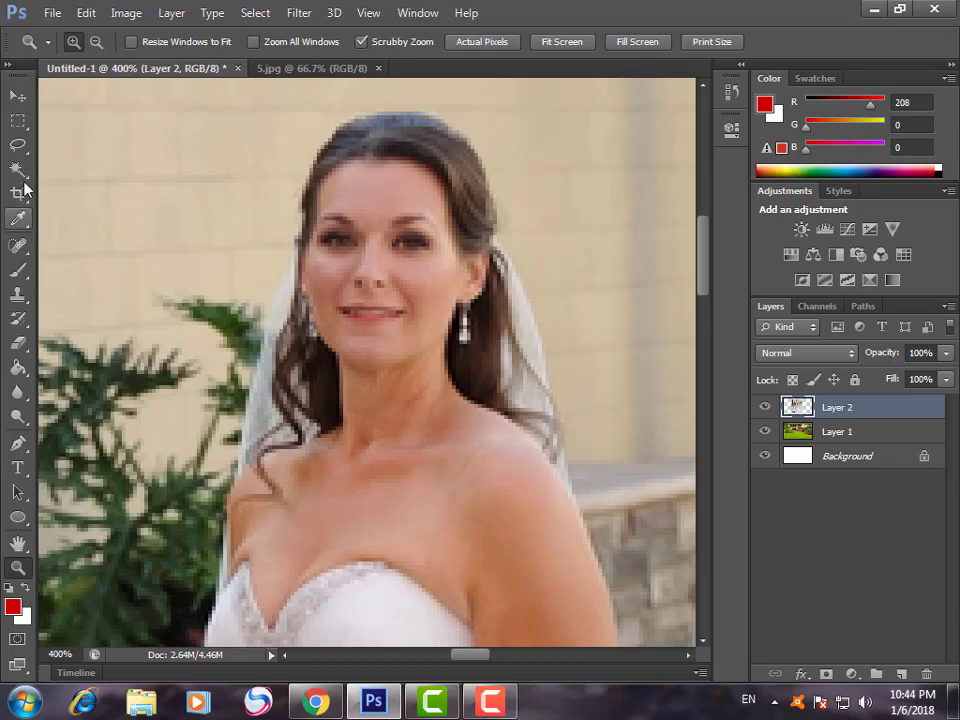
Switch from the Lasso to the Polygonal Lasso tool.
click(19, 146)
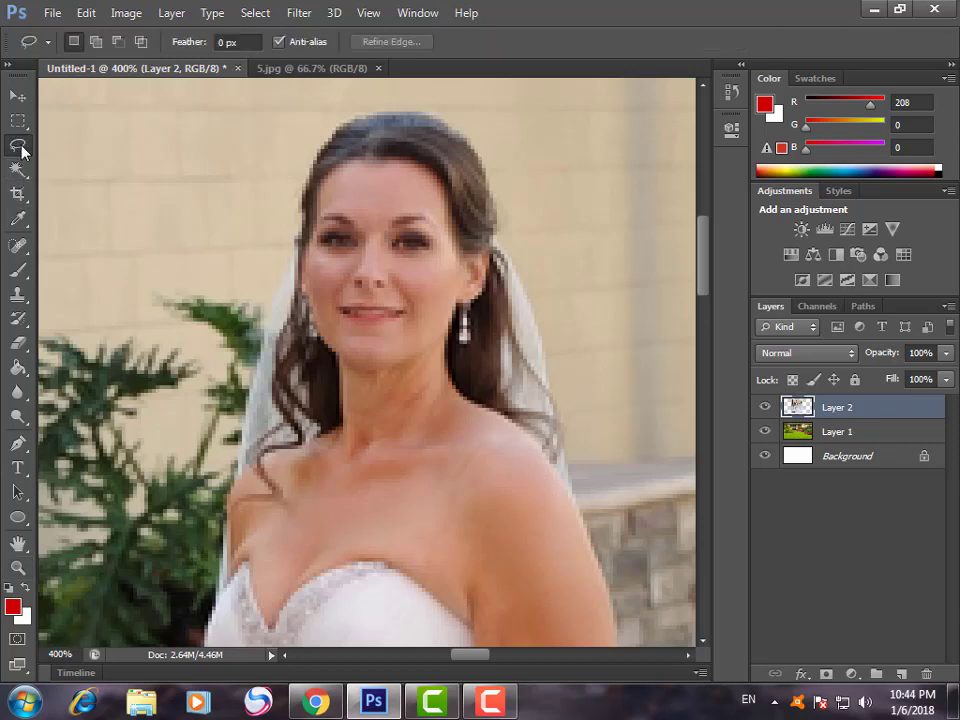
right_click(21, 148)
click(100, 160)
Anchor lasso points along the bride's hair, veil, arm and wrist.
click(497, 229)
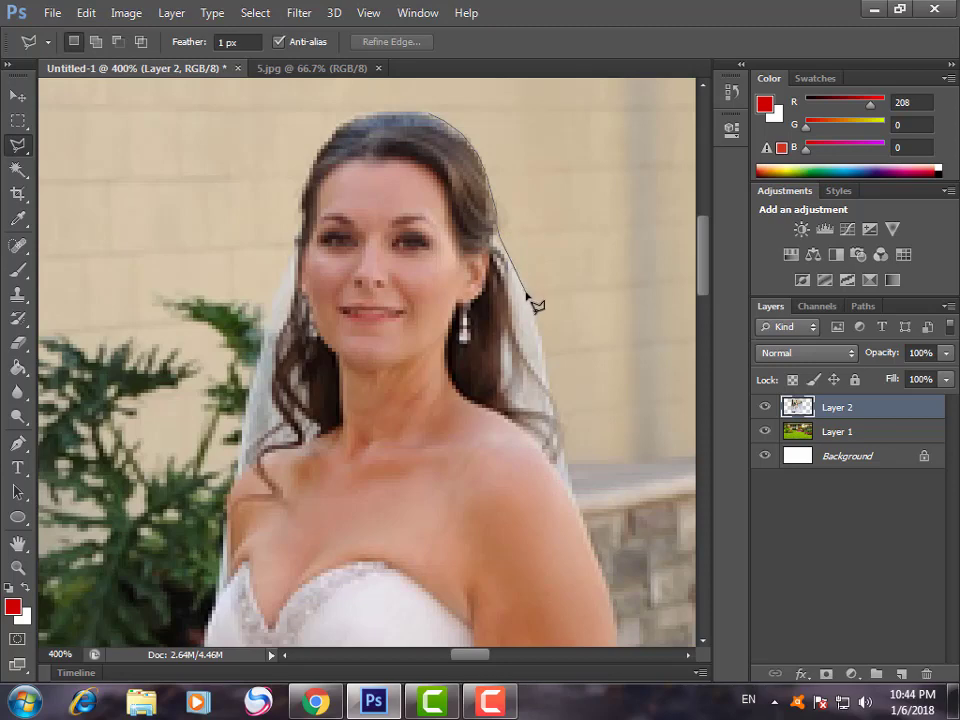
drag(535, 312, 321, 197)
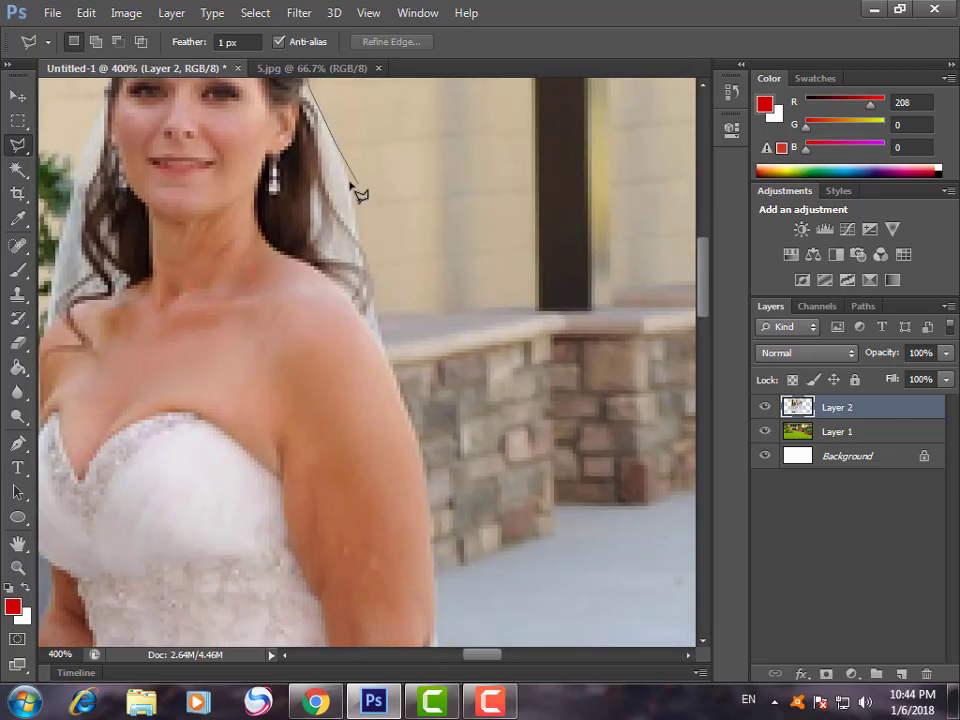
click(346, 180)
drag(405, 393, 450, 236)
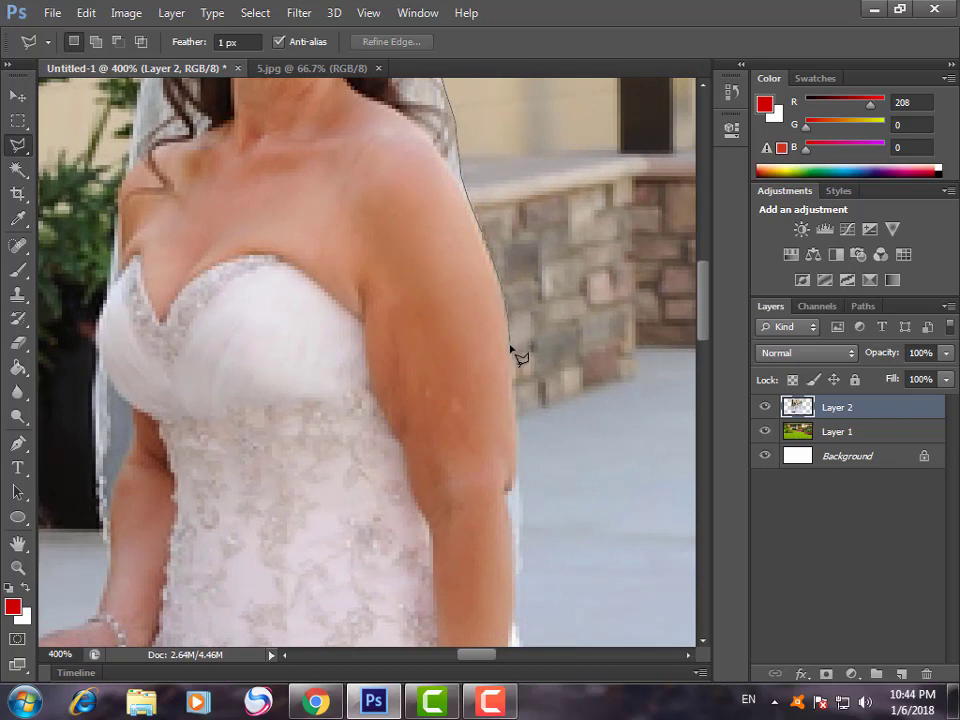
click(519, 464)
mouse_move(530, 532)
mouse_down()
mouse_move(439, 332)
mouse_move(424, 253)
mouse_up()
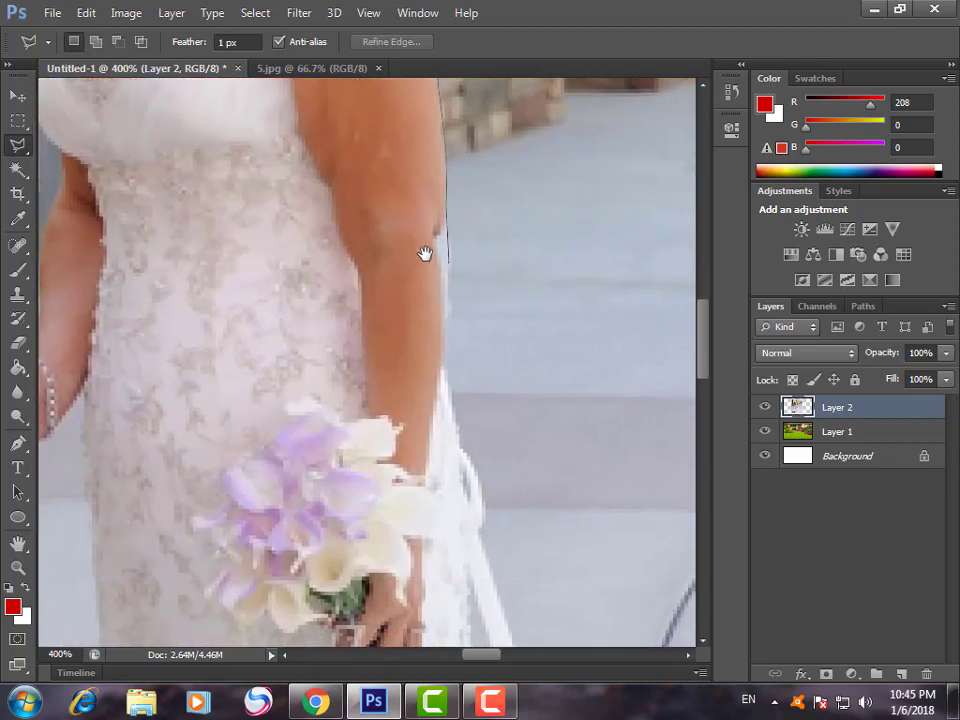
click(442, 367)
Pan down the gown's edge to the hem and anchor at the shoes.
scroll(505, 597, down, 2)
scroll(467, 388, down, 3)
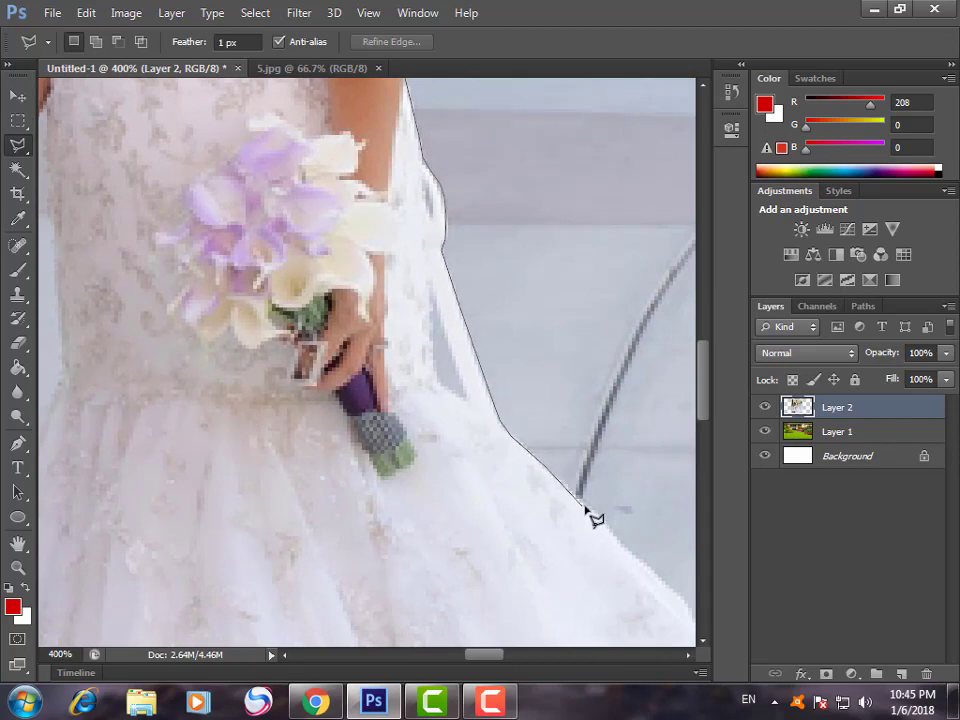
drag(520, 445, 347, 268)
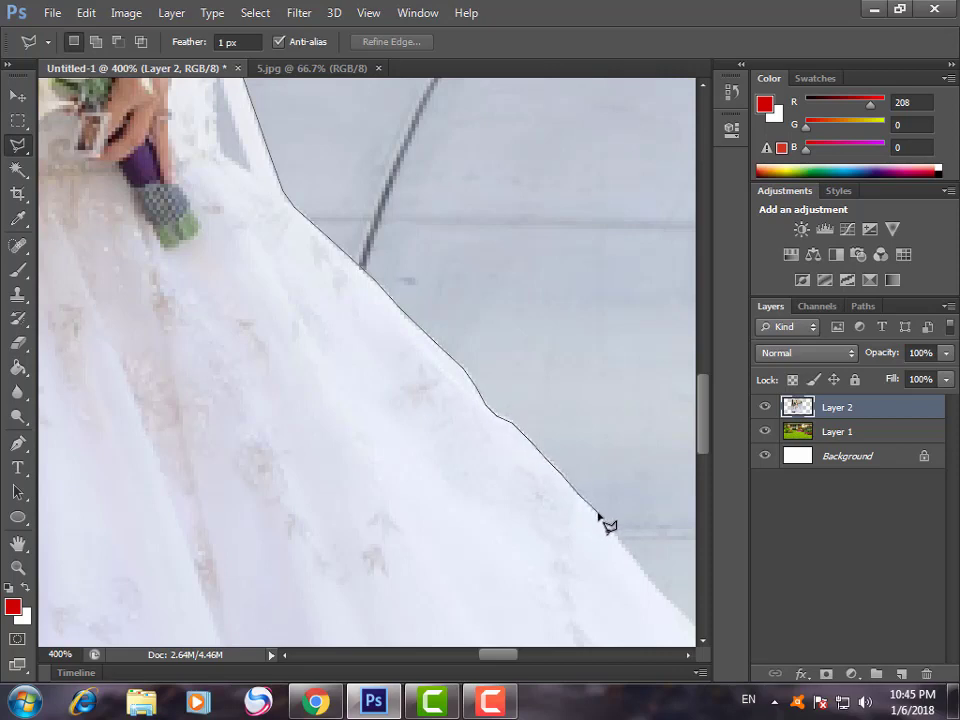
mouse_move(600, 523)
mouse_down()
mouse_move(409, 362)
mouse_move(431, 392)
mouse_up()
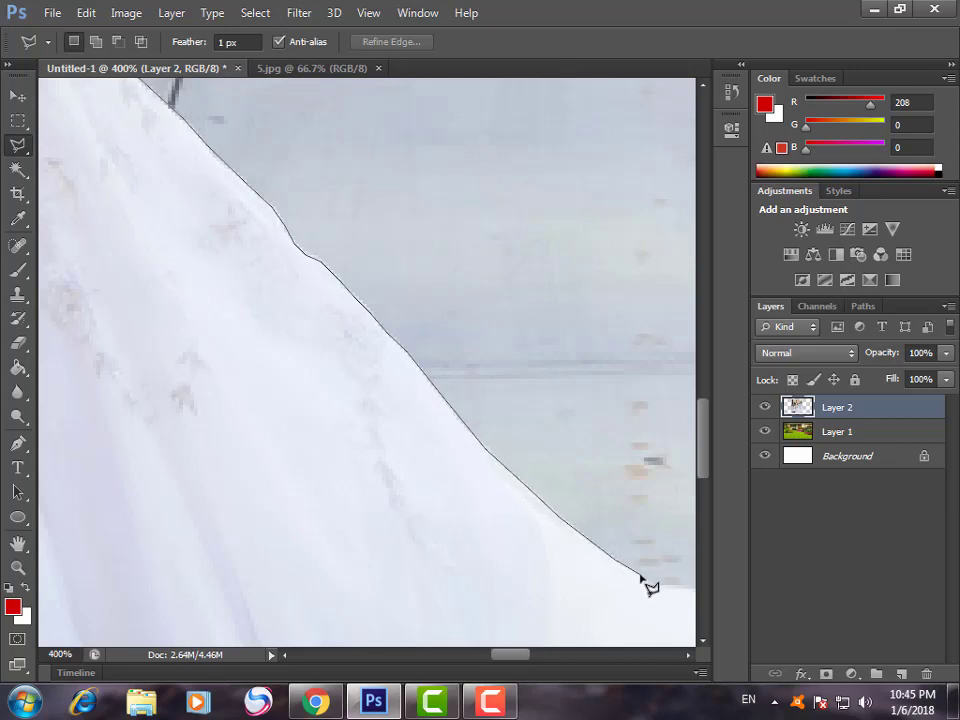
drag(613, 559, 293, 244)
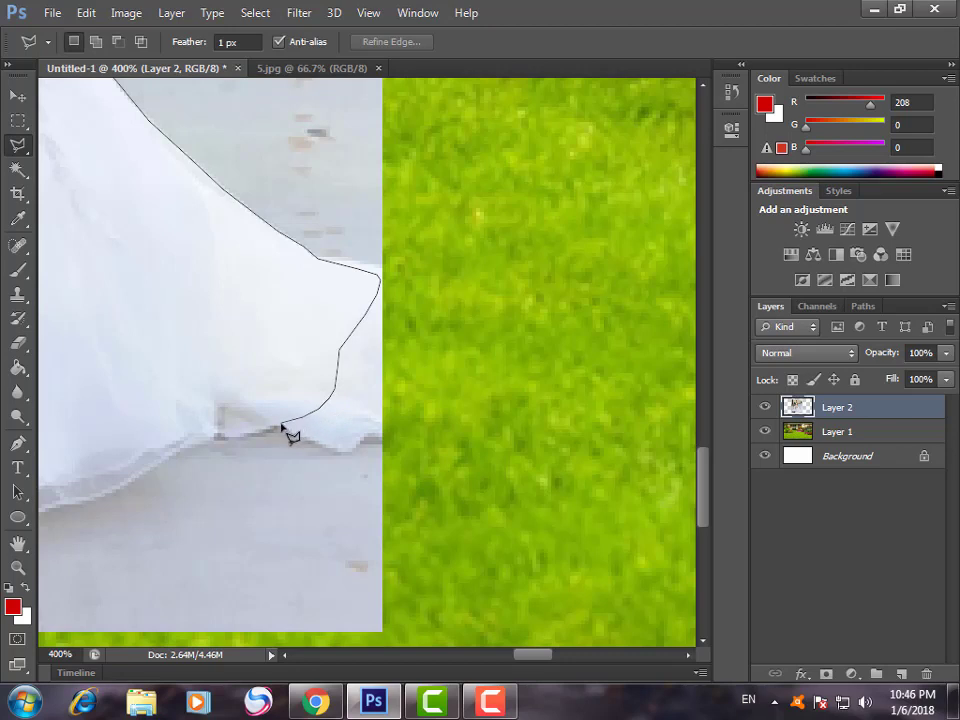
drag(272, 396, 445, 290)
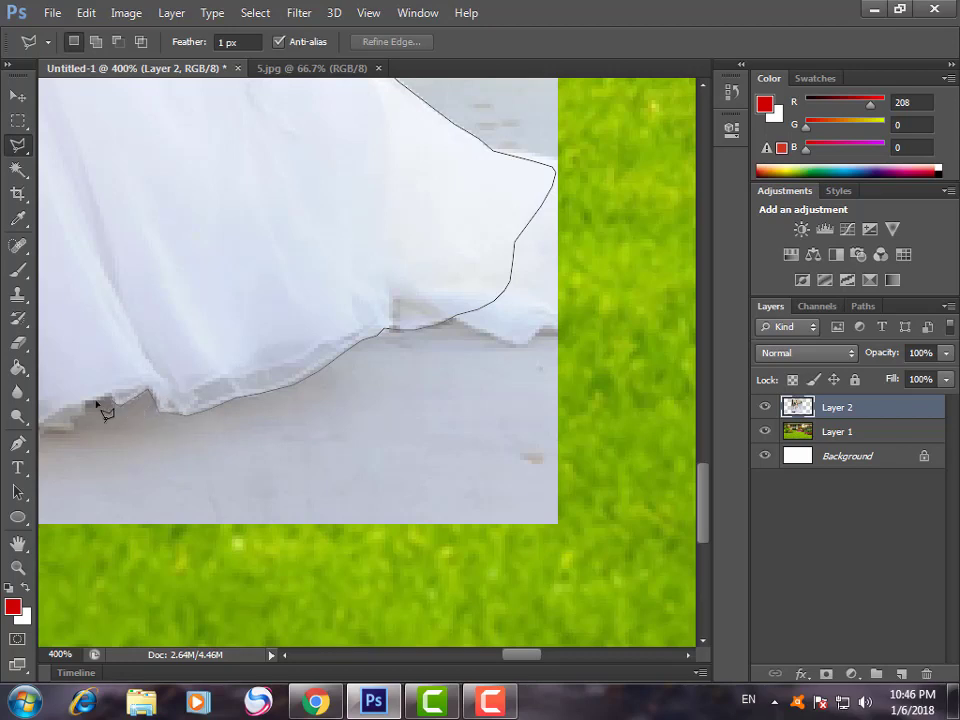
drag(96, 409, 542, 386)
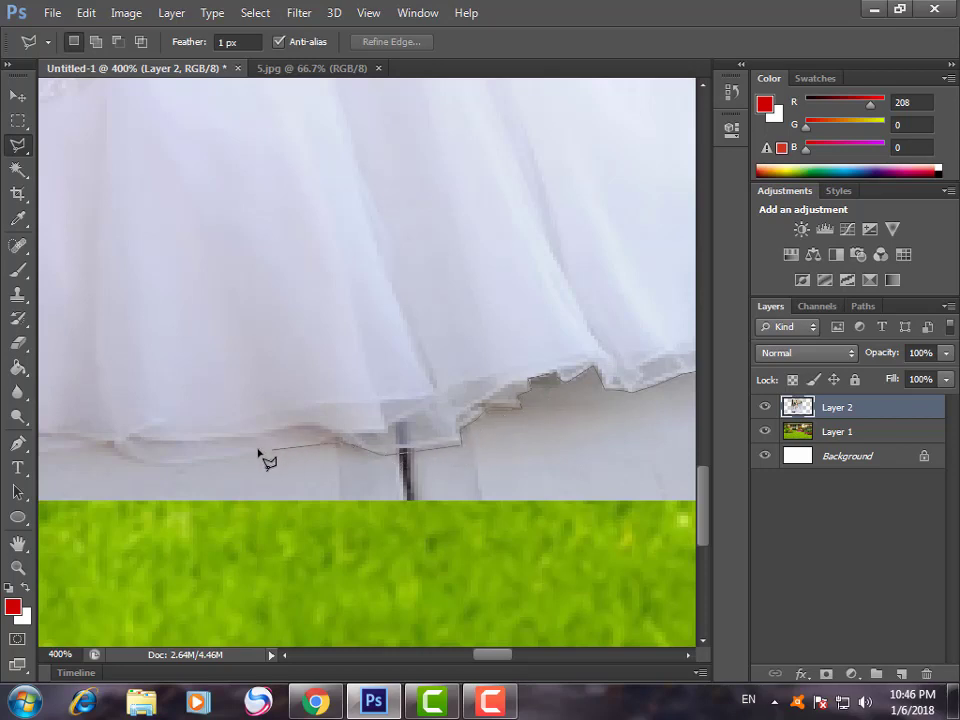
drag(186, 439, 666, 448)
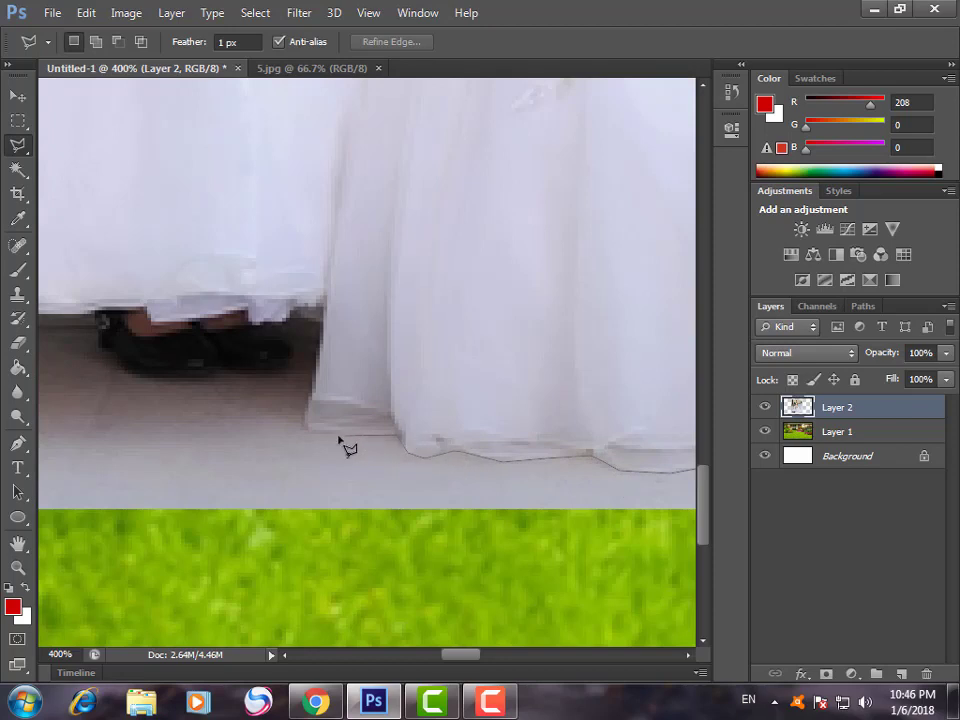
drag(296, 394, 489, 512)
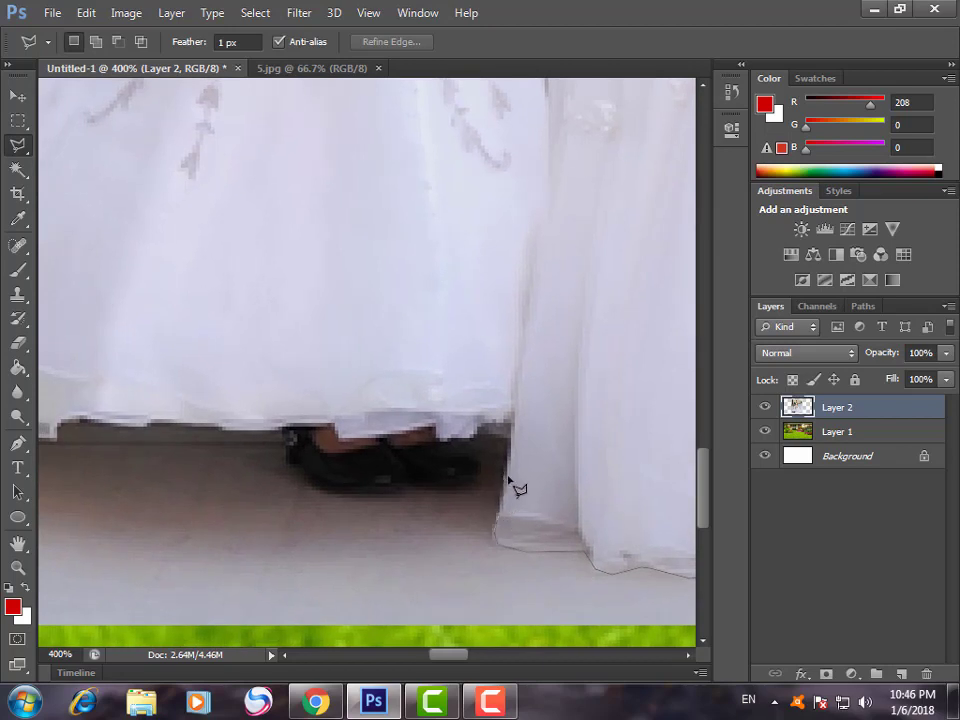
click(484, 438)
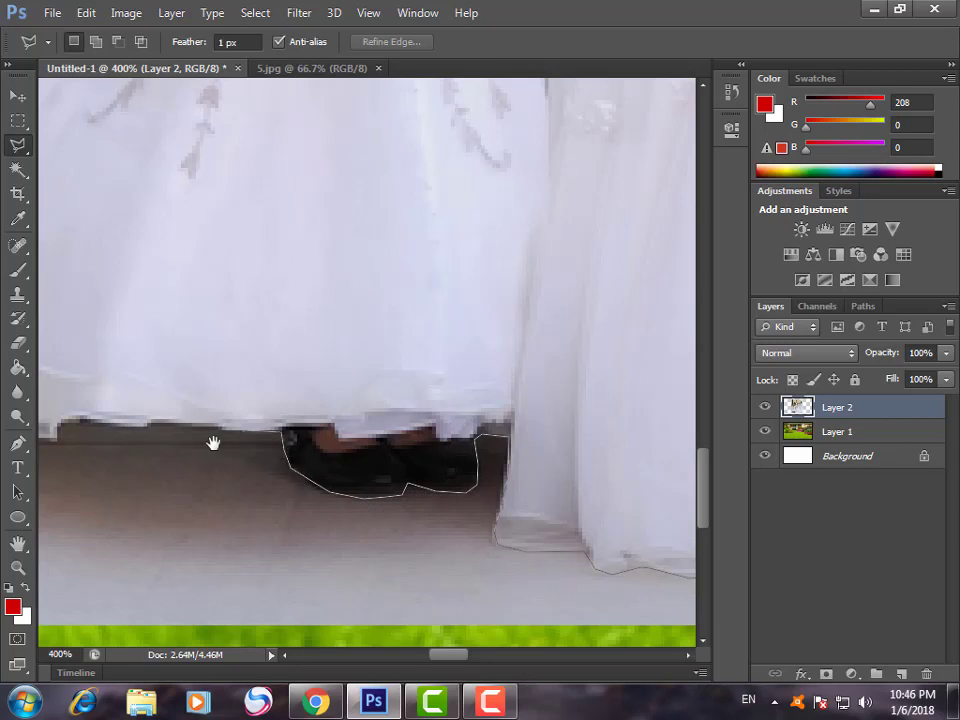
Pan along the far hem and up the girl's dress edge, bouquet and arm.
mouse_move(212, 441)
mouse_down()
mouse_move(538, 516)
mouse_move(442, 516)
mouse_up()
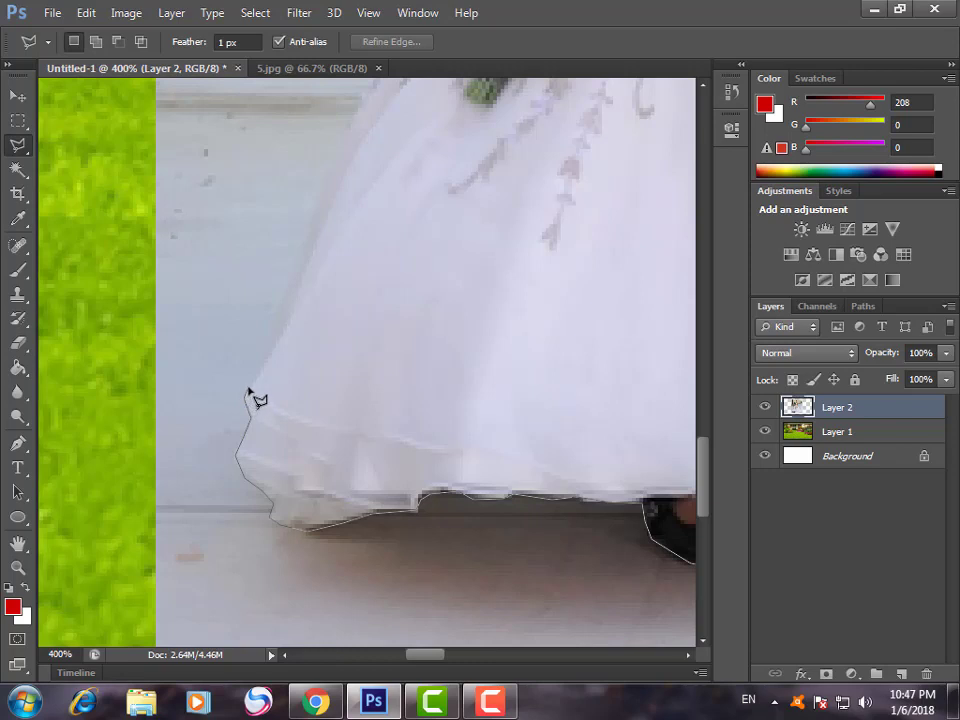
drag(332, 311, 310, 457)
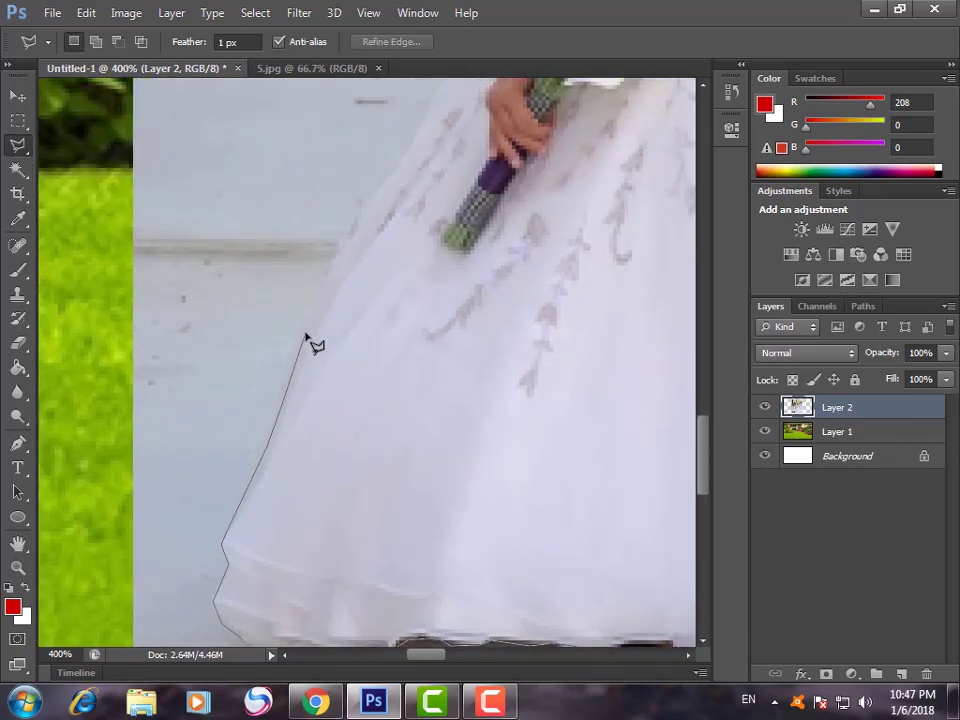
drag(397, 234, 339, 493)
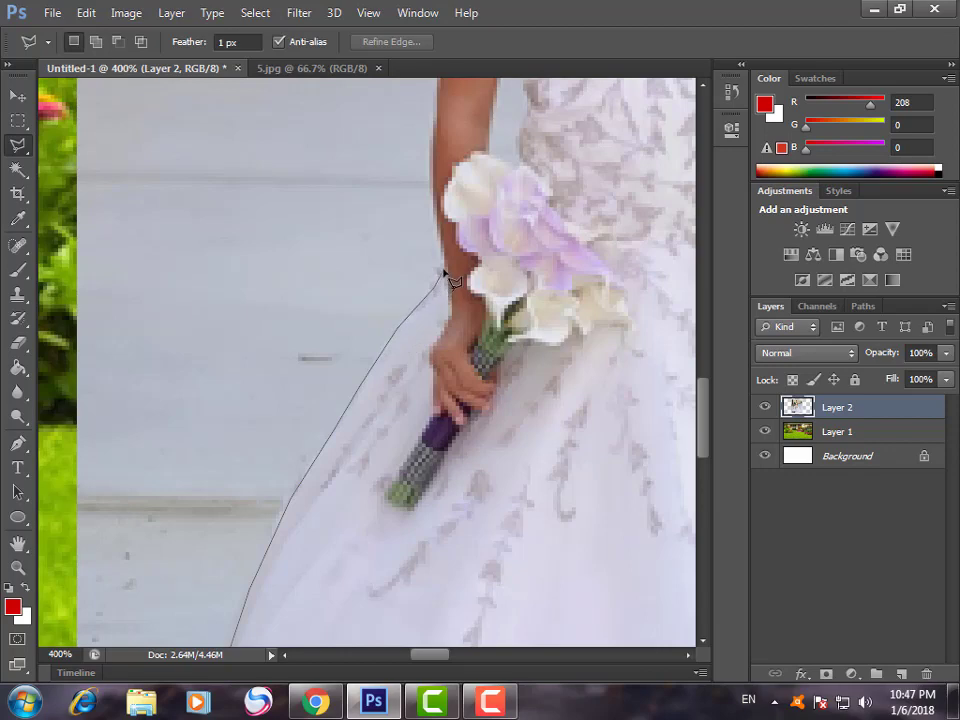
scroll(450, 500, up, 5)
scroll(447, 500, up, 1)
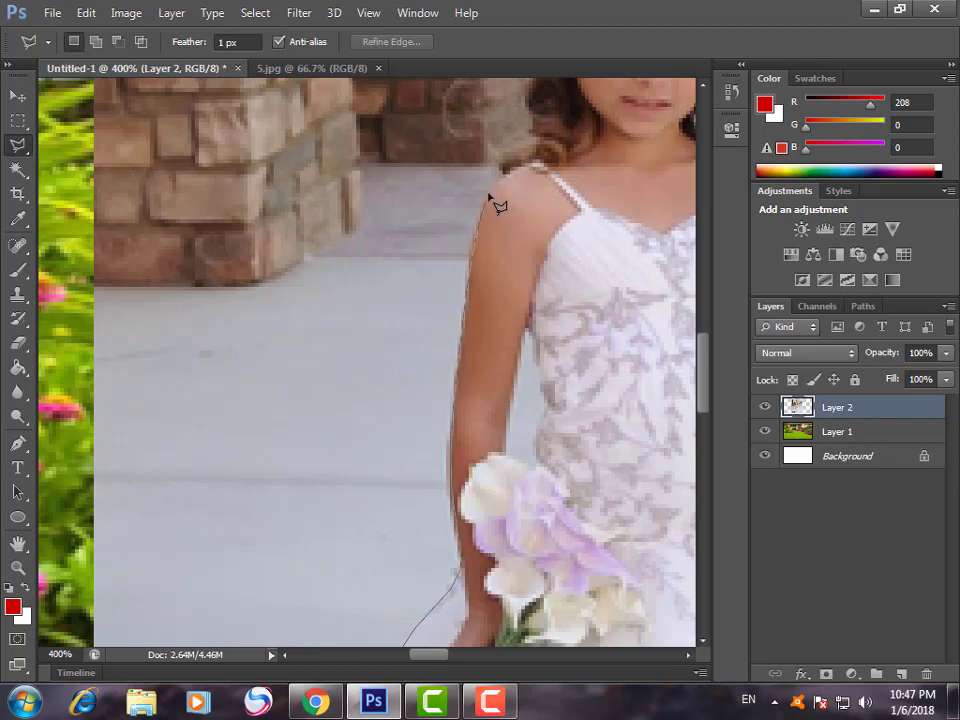
Trace around the girl's head and the bride's shoulder, then close the lasso selection.
drag(490, 195, 420, 450)
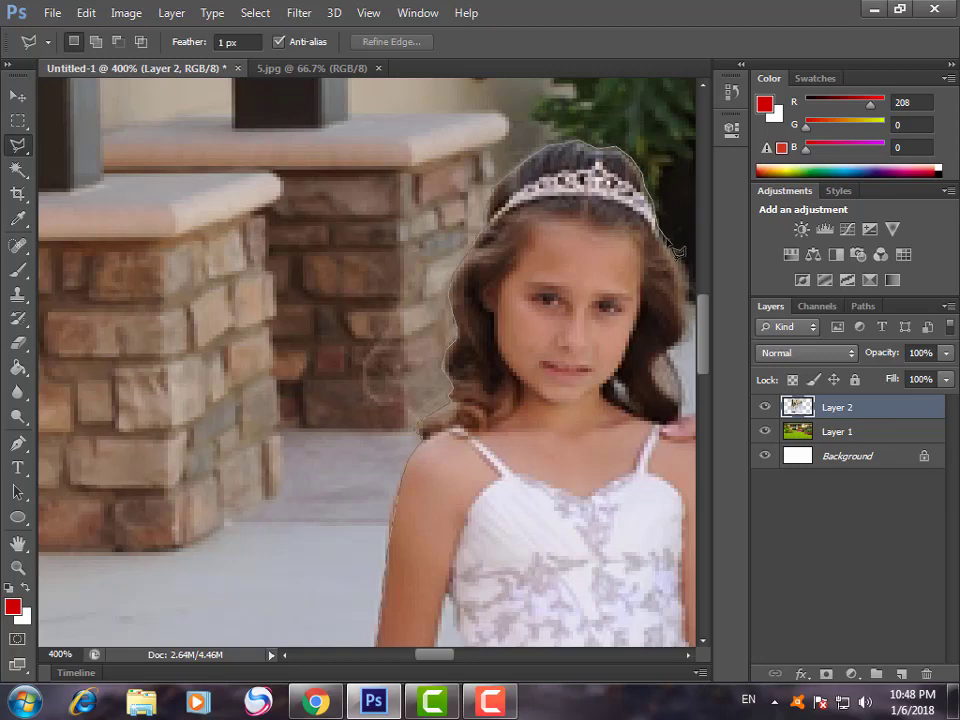
drag(643, 251, 317, 257)
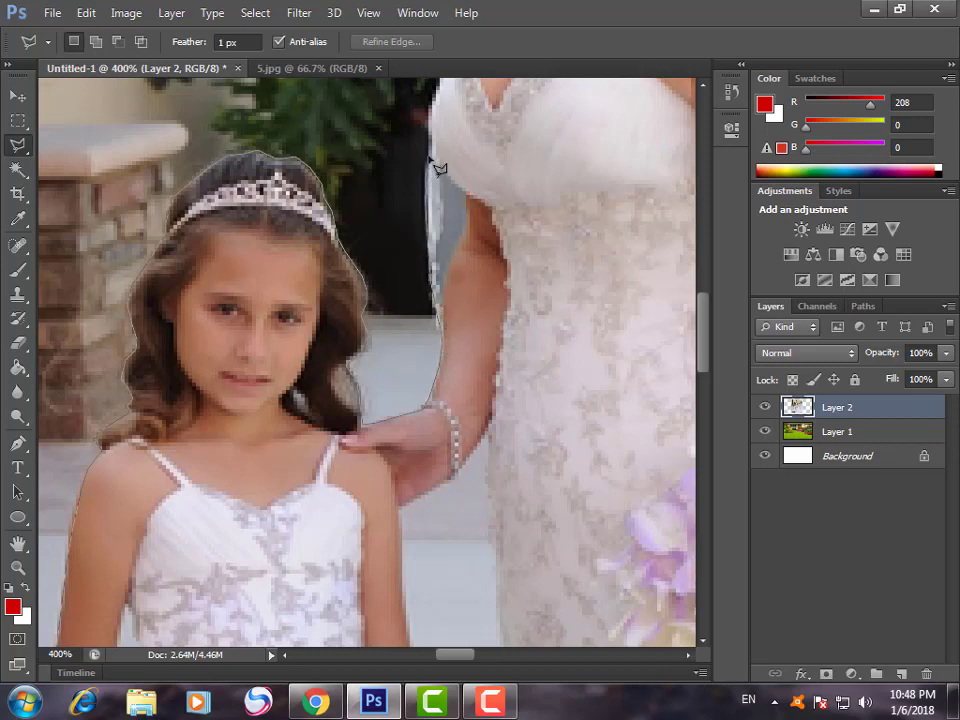
scroll(437, 147, up, 3)
scroll(424, 354, up, 4)
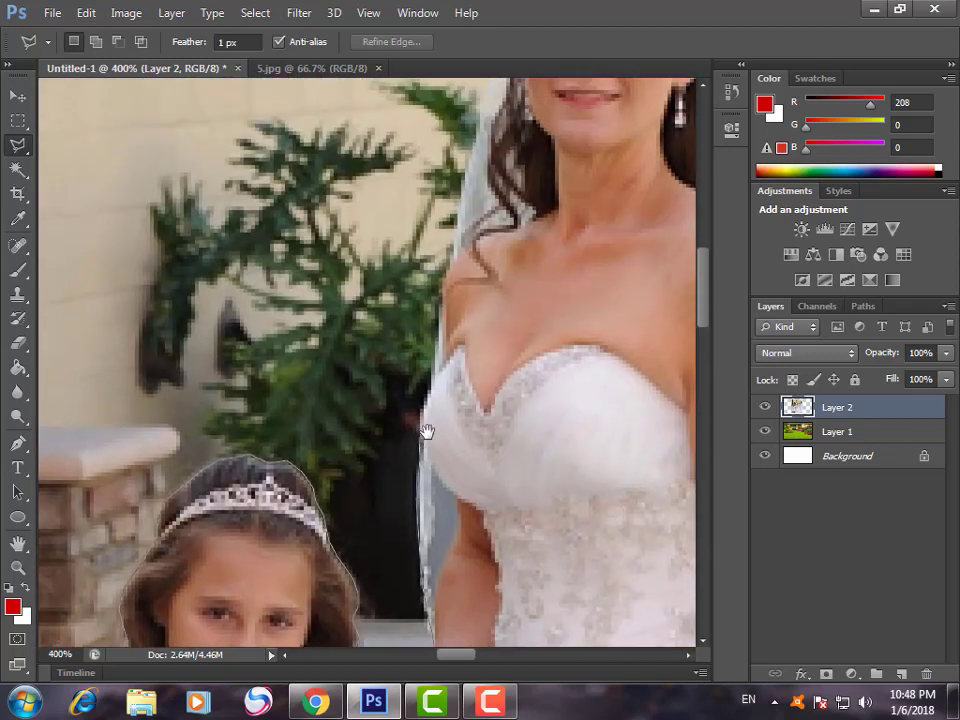
double_click(440, 340)
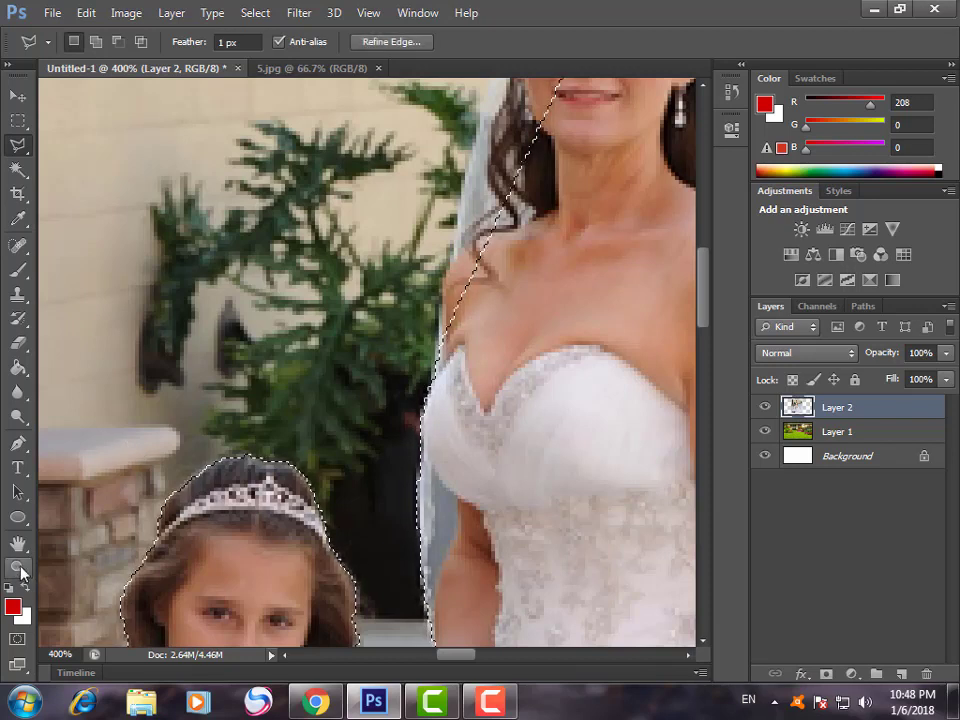
Pan the view with the Hand tool to show the bride's whole head.
key(z)
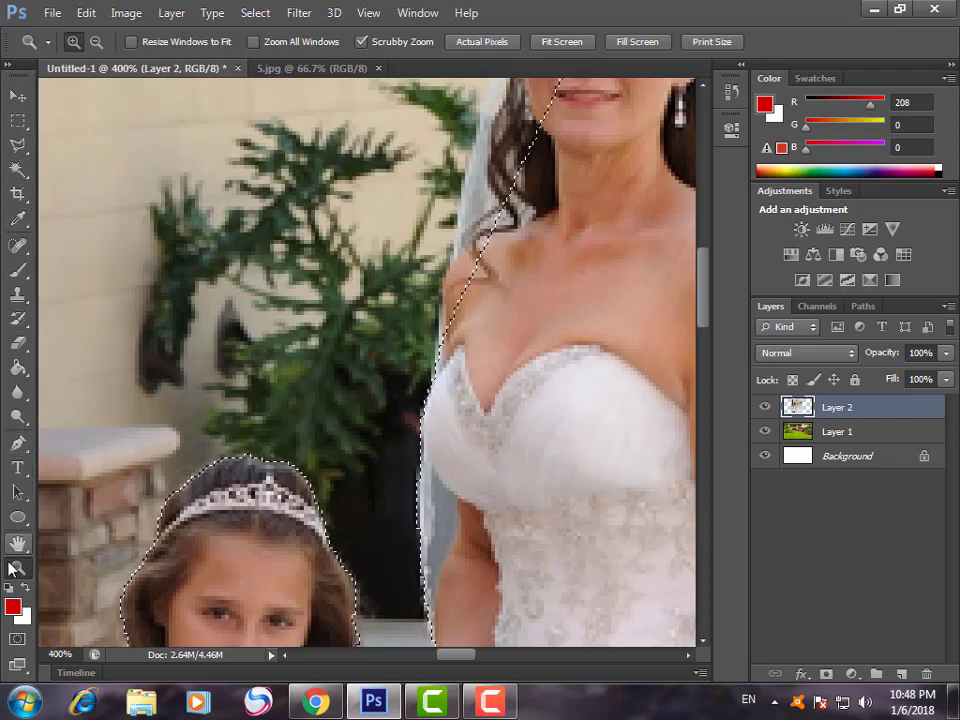
click(17, 517)
click(17, 543)
mouse_move(337, 365)
mouse_down()
mouse_move(262, 408)
mouse_move(190, 477)
mouse_up()
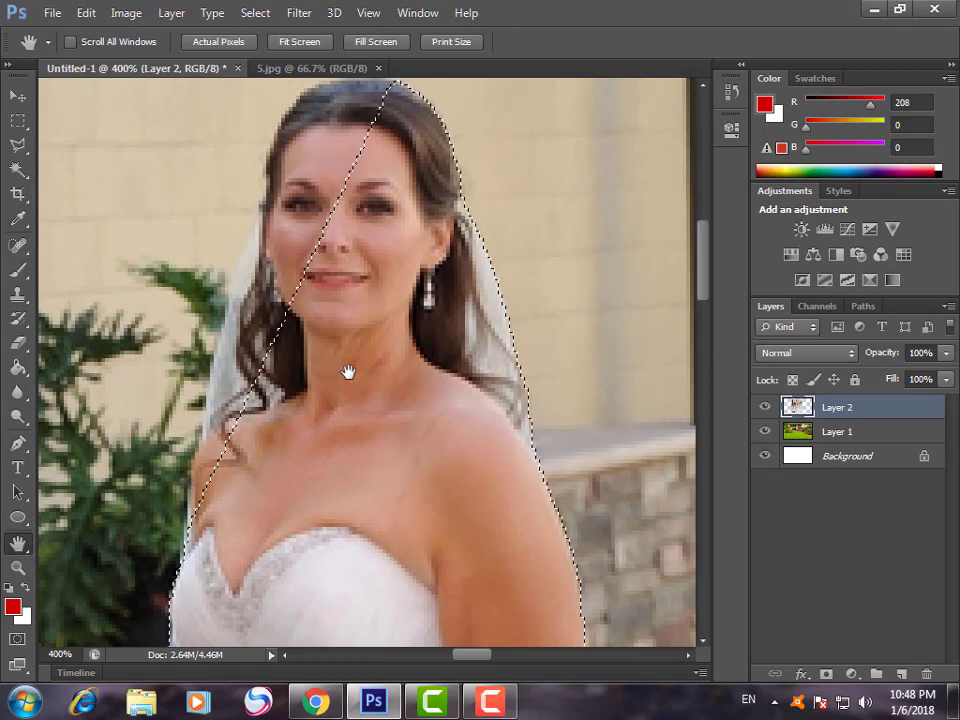
In Add to selection mode, trace and close the Polygonal Lasso around the head's left side.
click(20, 147)
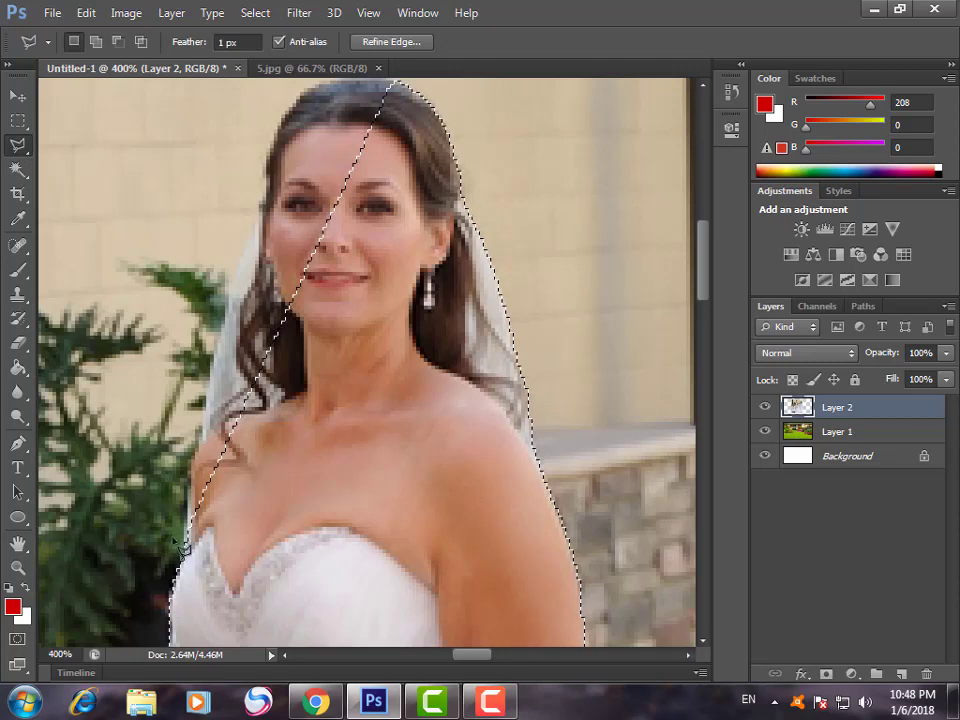
click(95, 41)
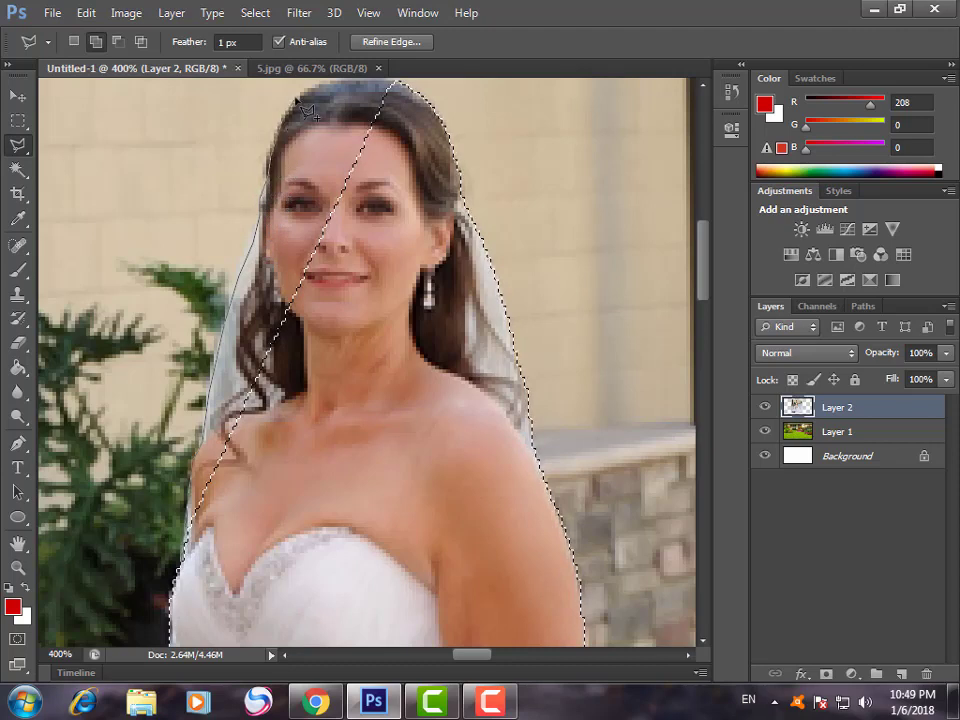
drag(302, 108, 280, 216)
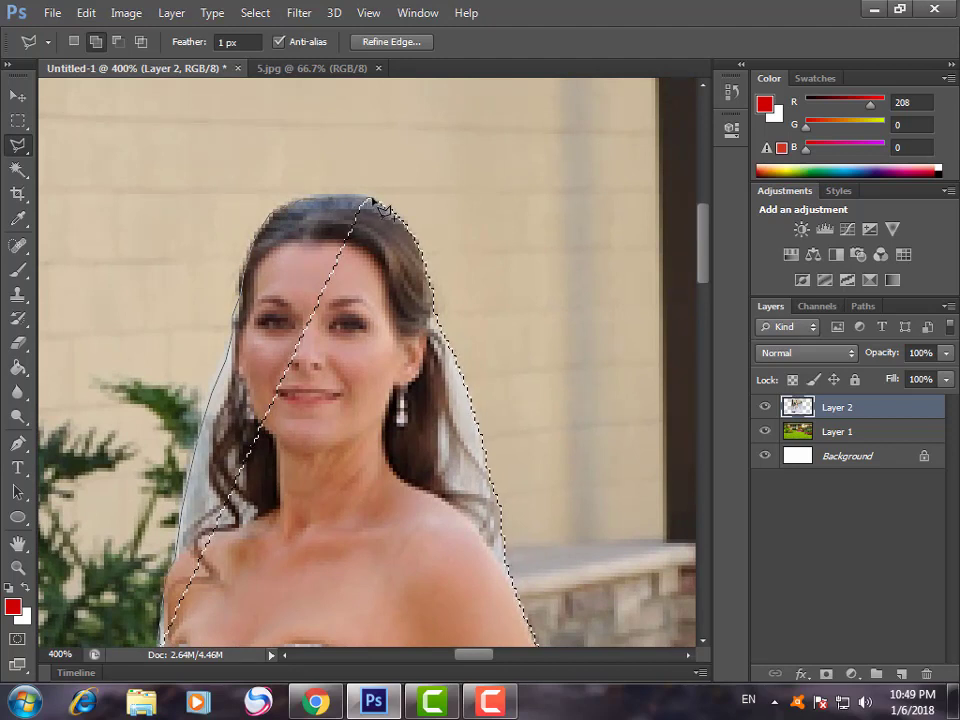
double_click(372, 200)
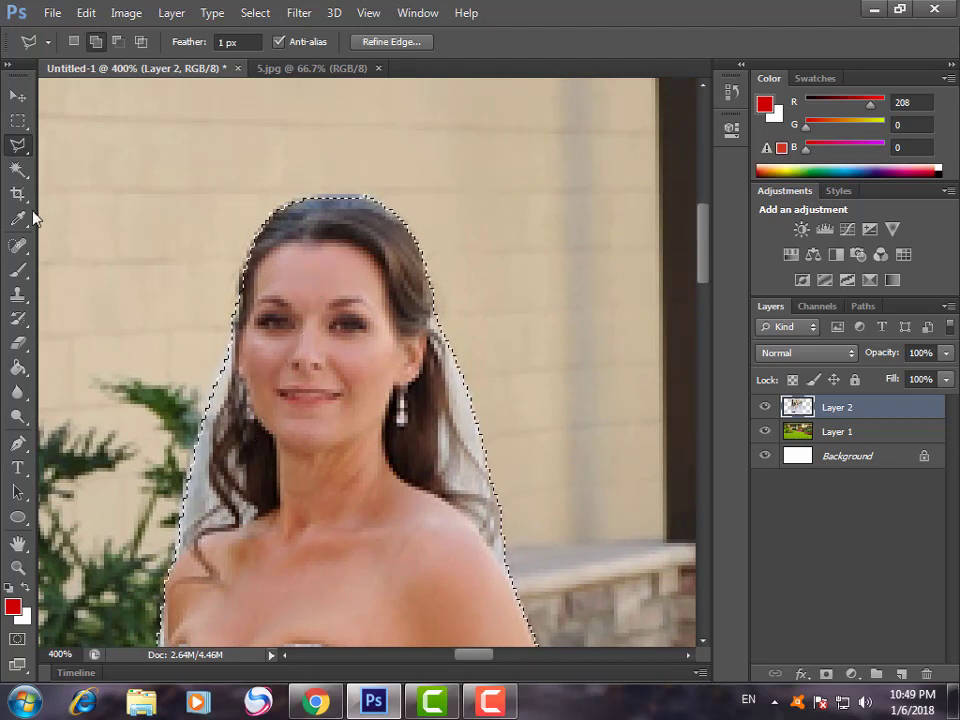
Cut the selected bride and girl out of Layer 2.
click(18, 543)
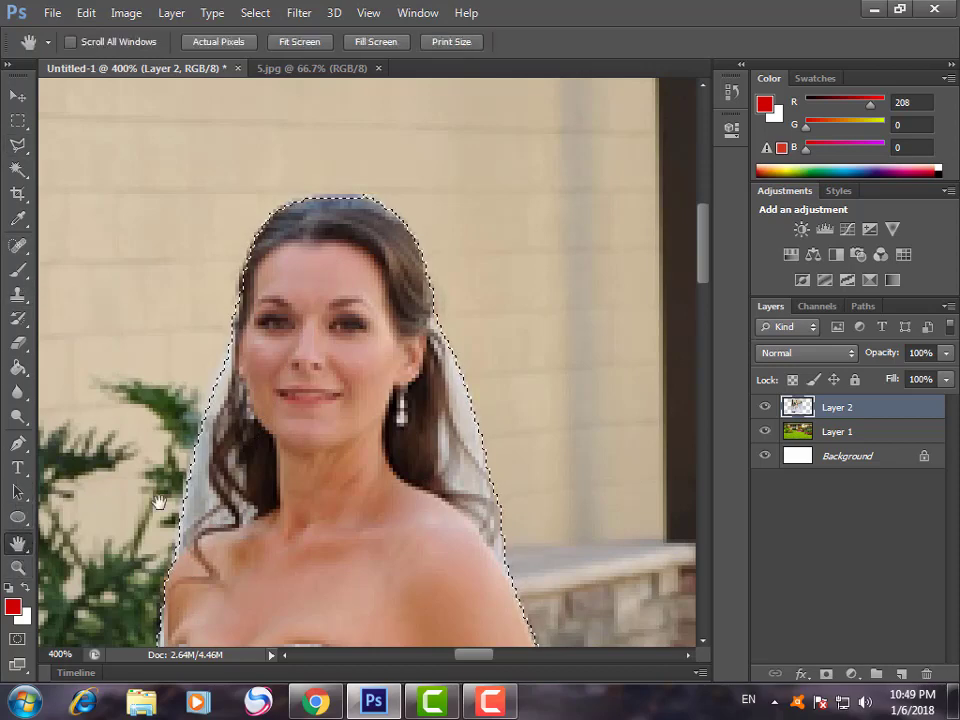
drag(159, 502, 360, 336)
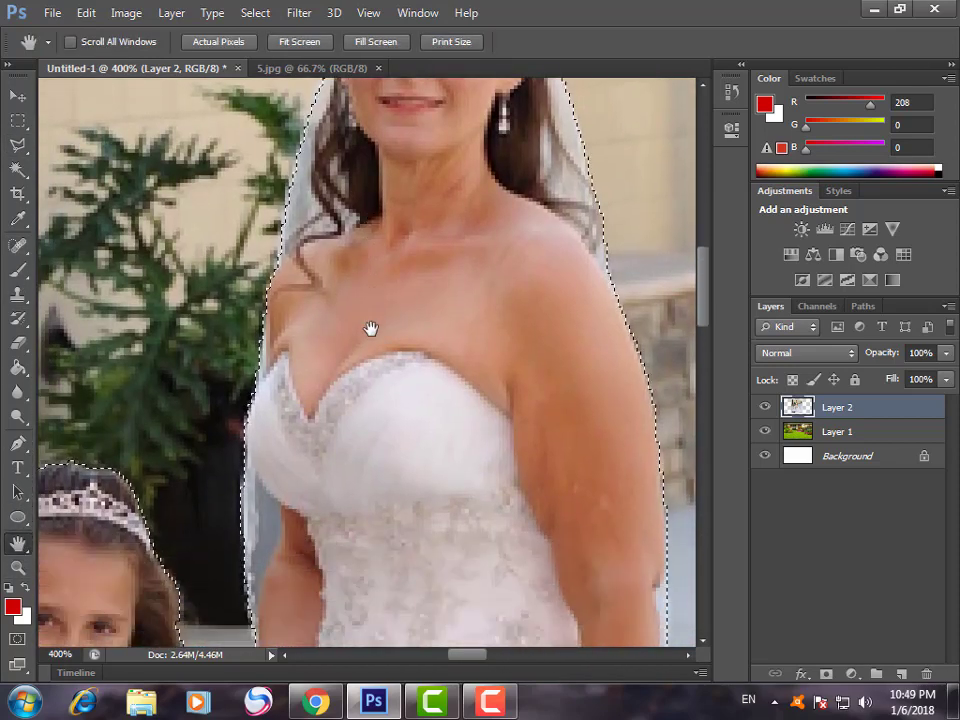
scroll(370, 328, down, 3)
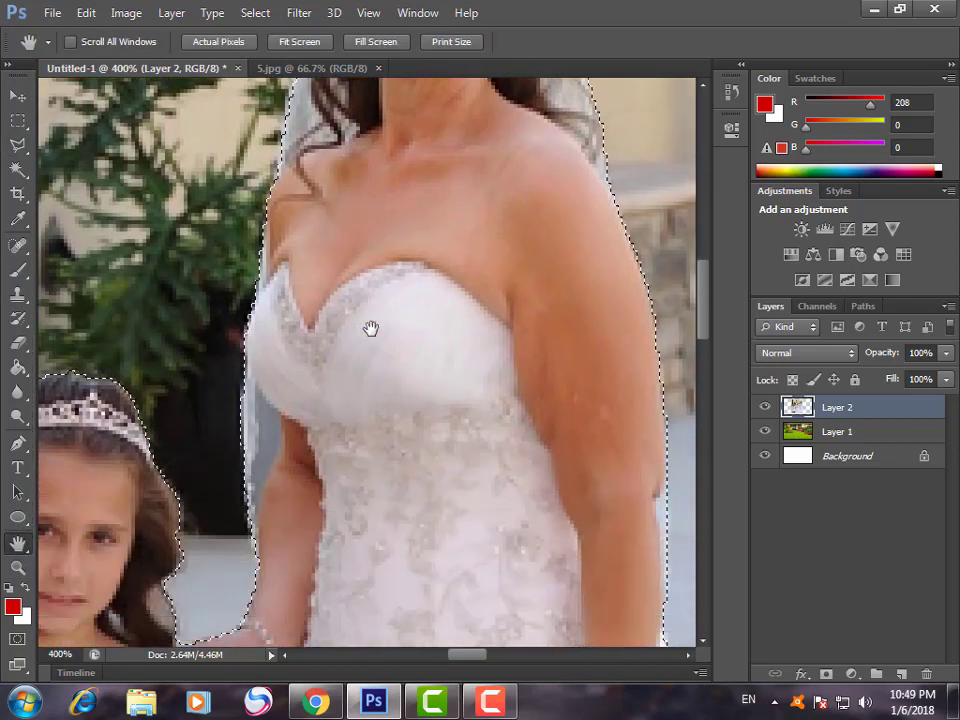
click(86, 13)
click(135, 103)
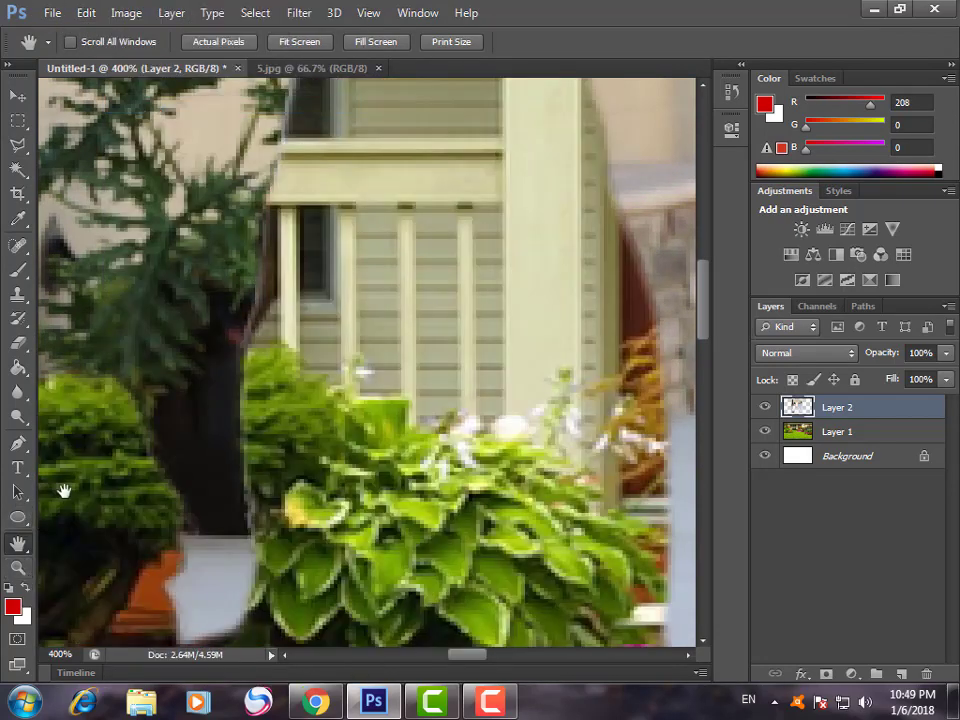
Fit the image to the screen and delete the leftover Layer 2.
key(z)
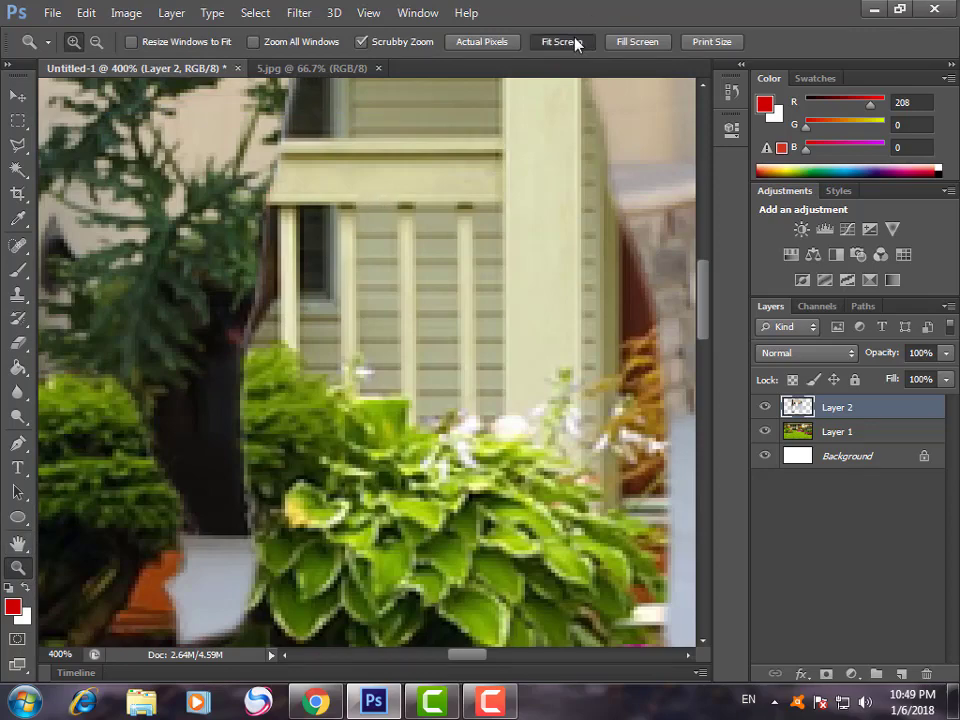
click(572, 42)
click(16, 97)
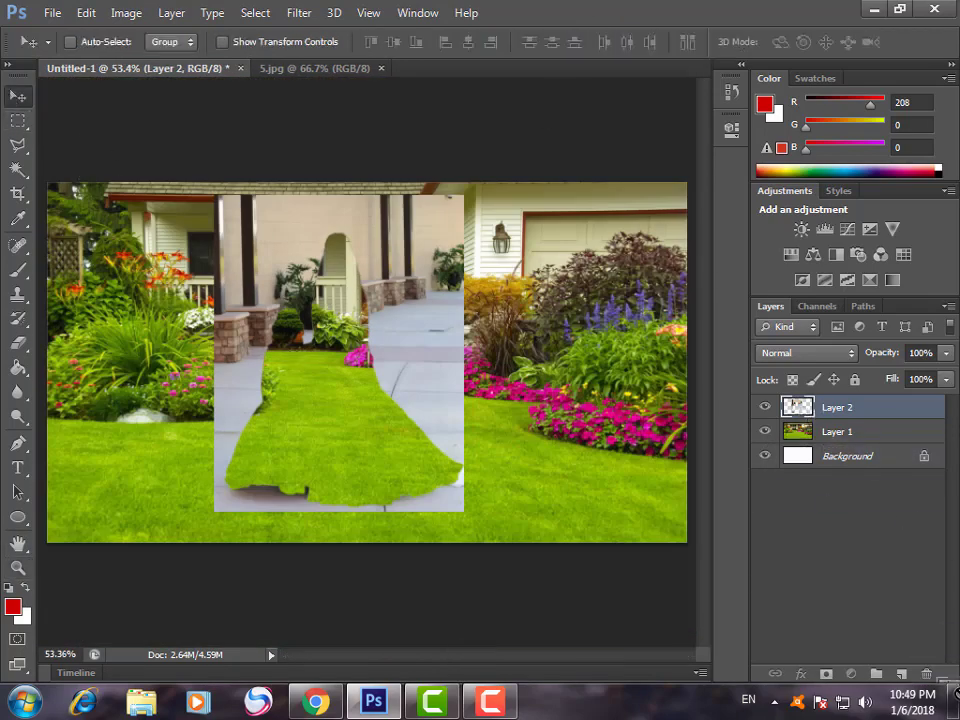
drag(812, 410, 928, 676)
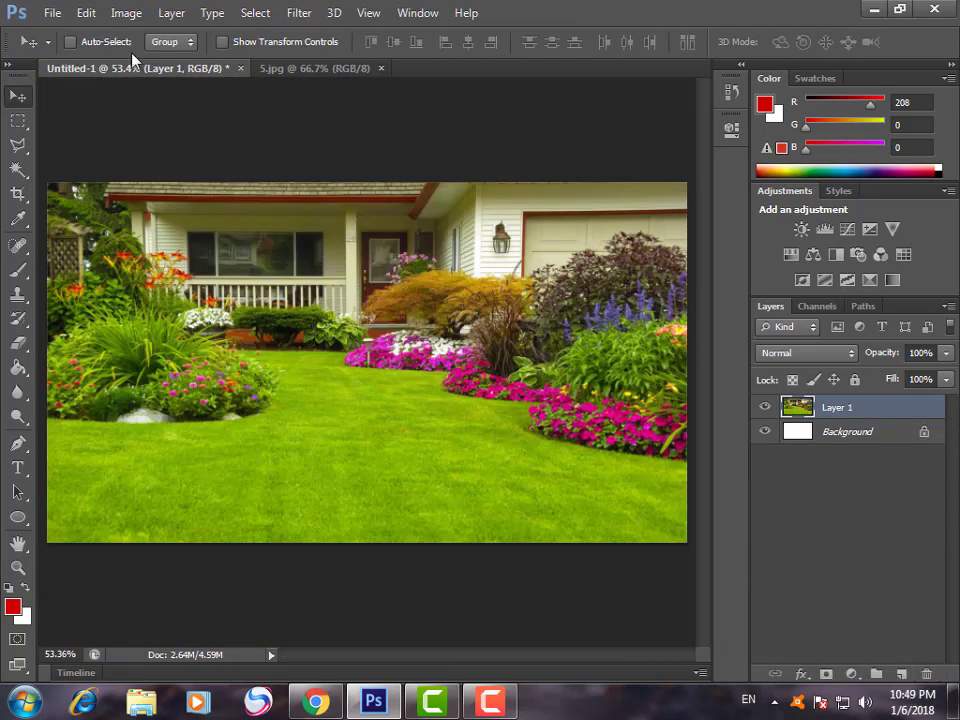
Paste the bride and girl as a new layer, move them left, then show 5.jpg.
click(86, 13)
click(168, 159)
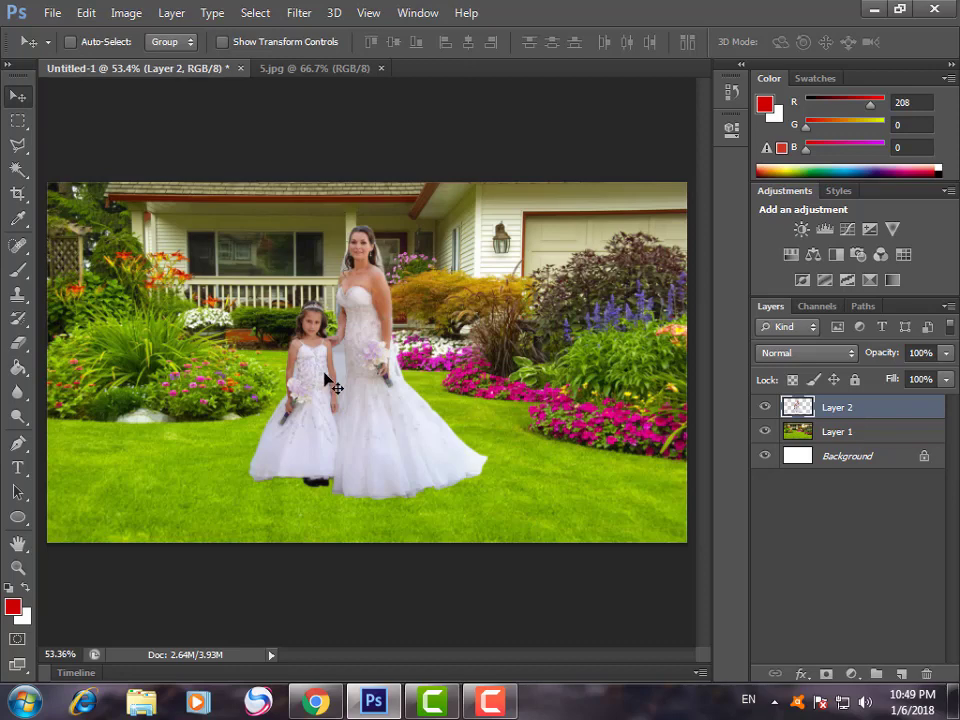
mouse_move(316, 369)
mouse_down()
mouse_move(200, 388)
mouse_move(241, 372)
mouse_up()
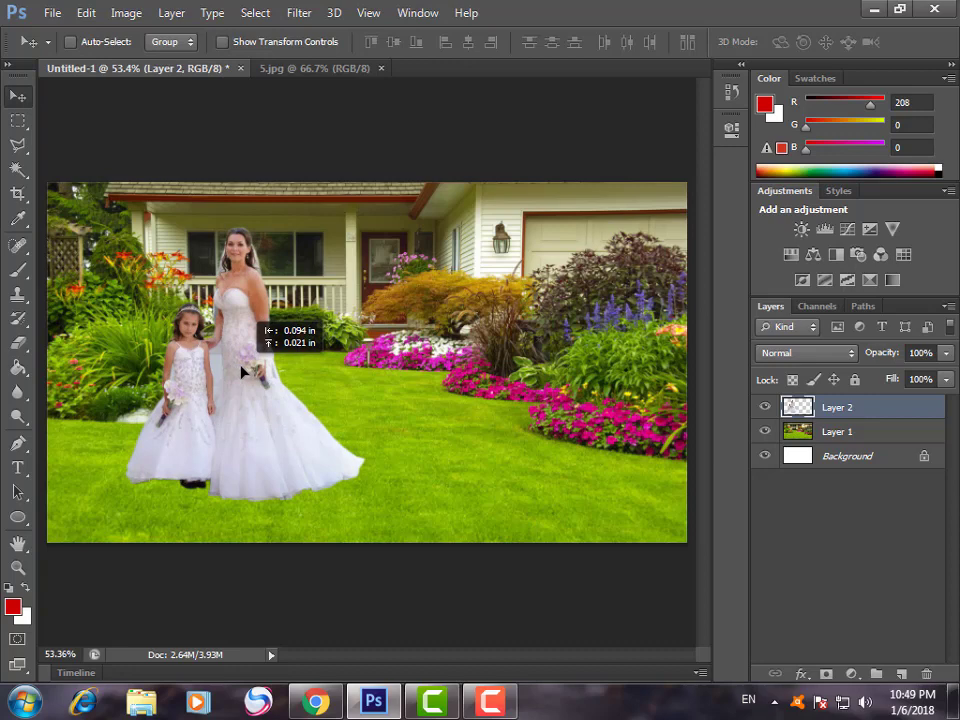
drag(241, 372, 241, 372)
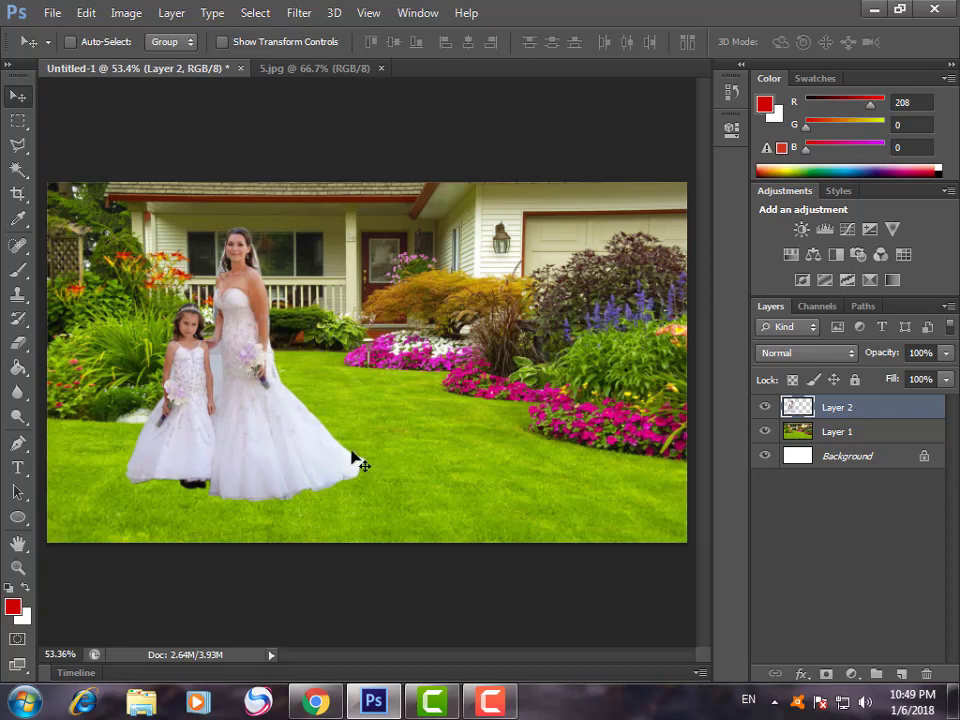
click(314, 69)
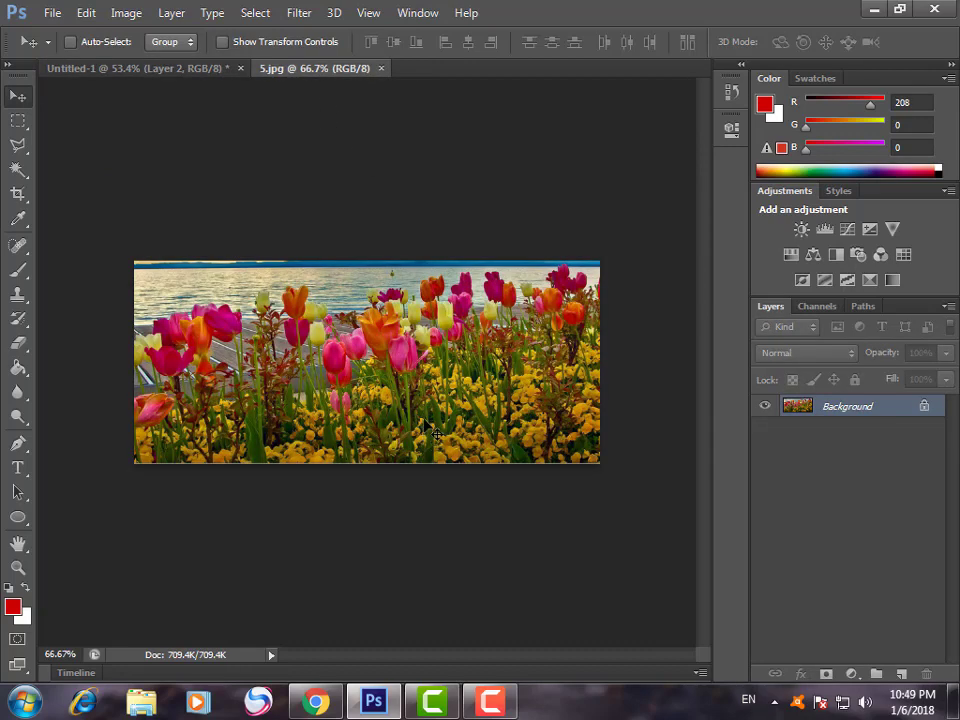
Drag the tulip photo into the composite and resize it into a bottom-left strip at full fill.
mouse_move(325, 330)
mouse_down()
mouse_move(158, 83)
mouse_move(213, 277)
mouse_up()
mouse_move(231, 365)
mouse_down()
mouse_move(185, 275)
mouse_move(286, 496)
mouse_up()
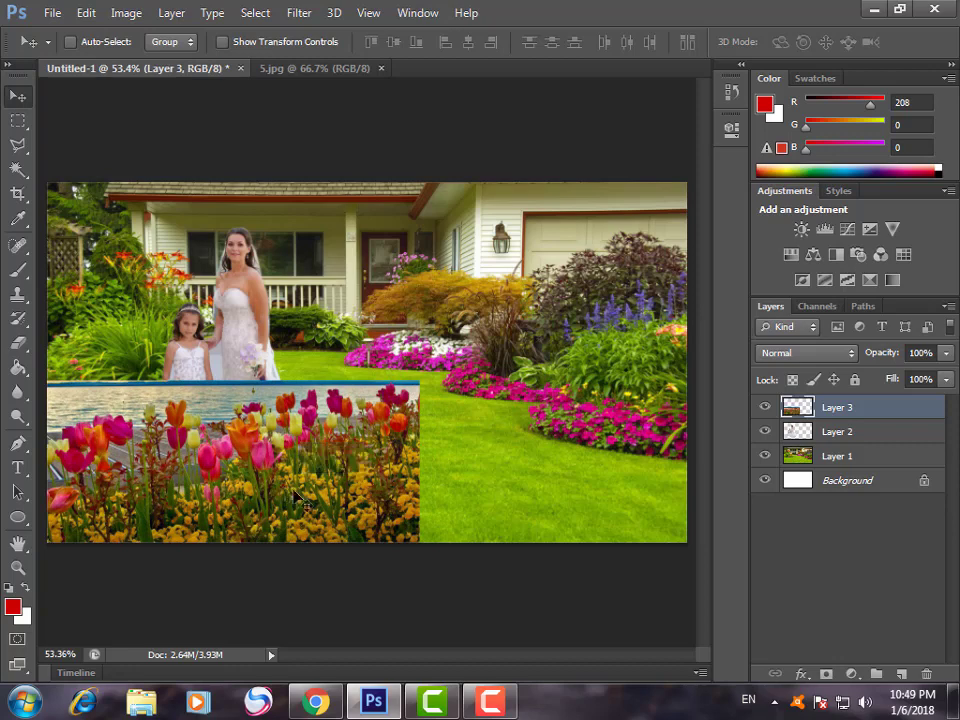
key(ctrl+t)
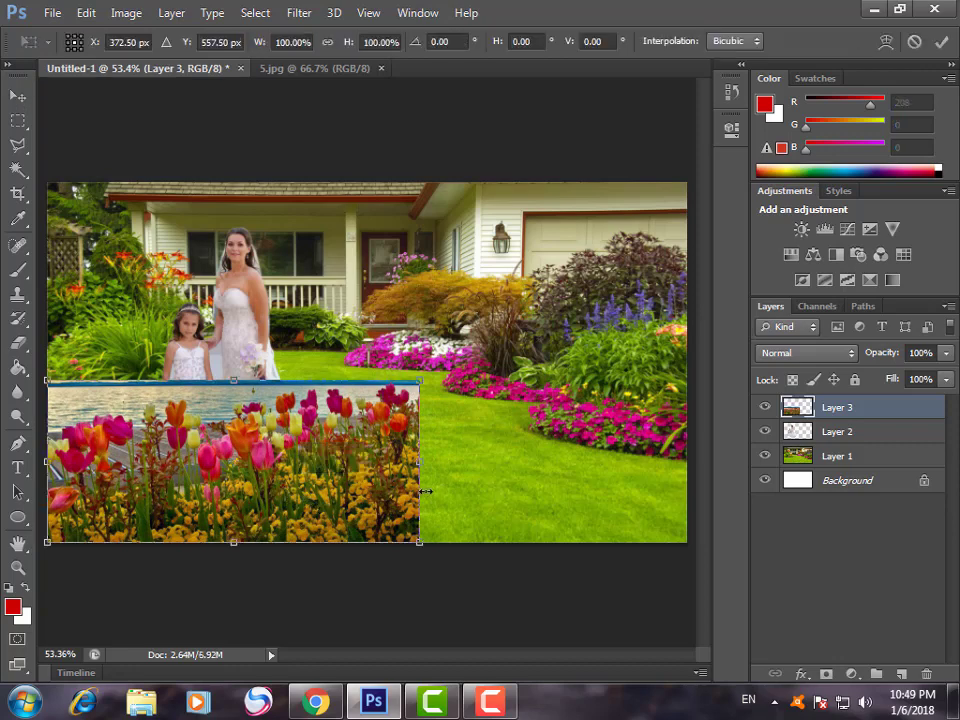
drag(419, 467, 687, 486)
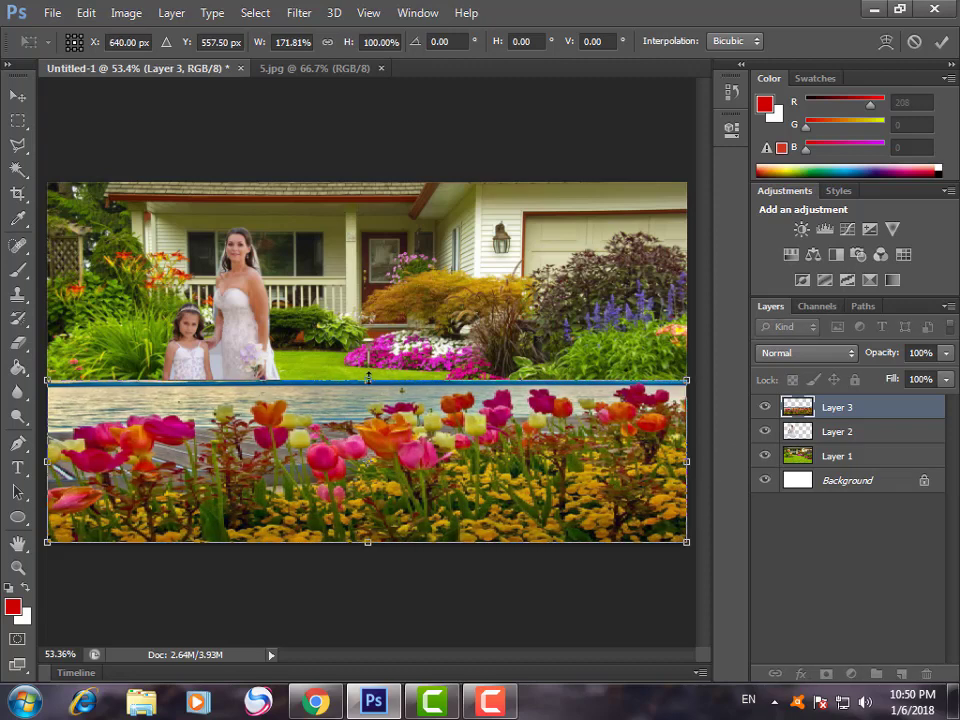
mouse_move(369, 379)
mouse_down()
mouse_move(369, 345)
mouse_move(370, 354)
mouse_up()
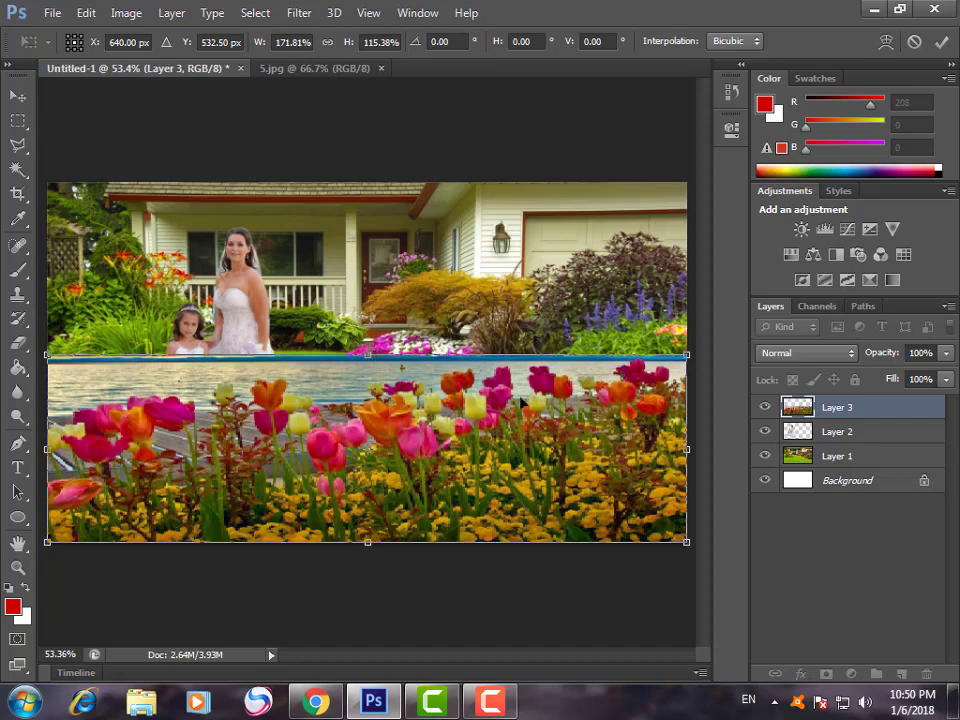
drag(686, 448, 507, 452)
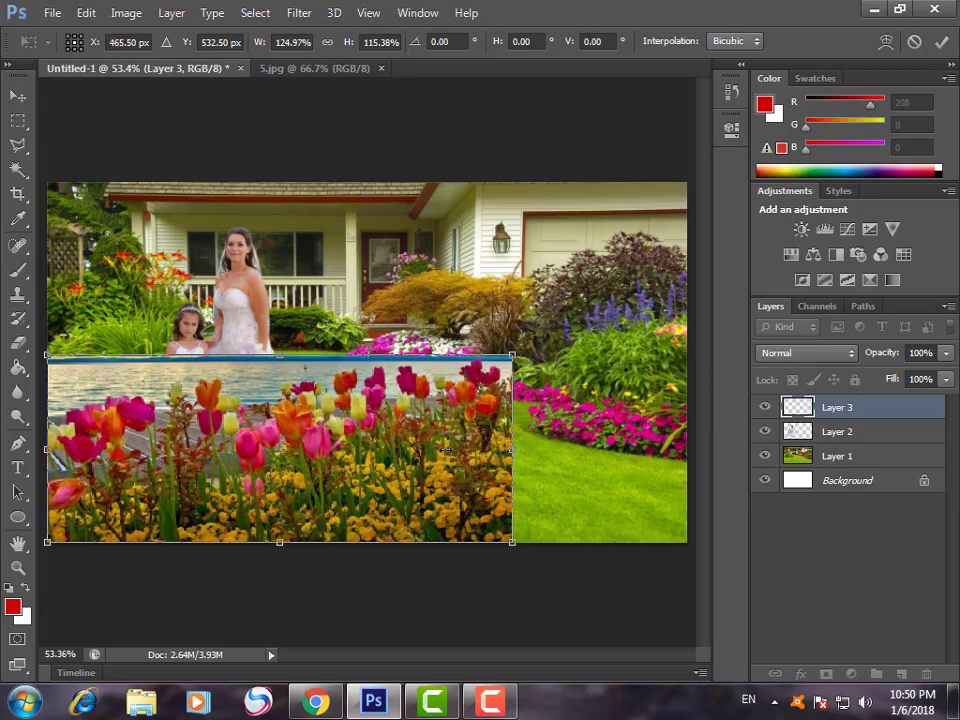
mouse_move(276, 362)
mouse_down()
mouse_move(275, 421)
mouse_move(278, 413)
mouse_up()
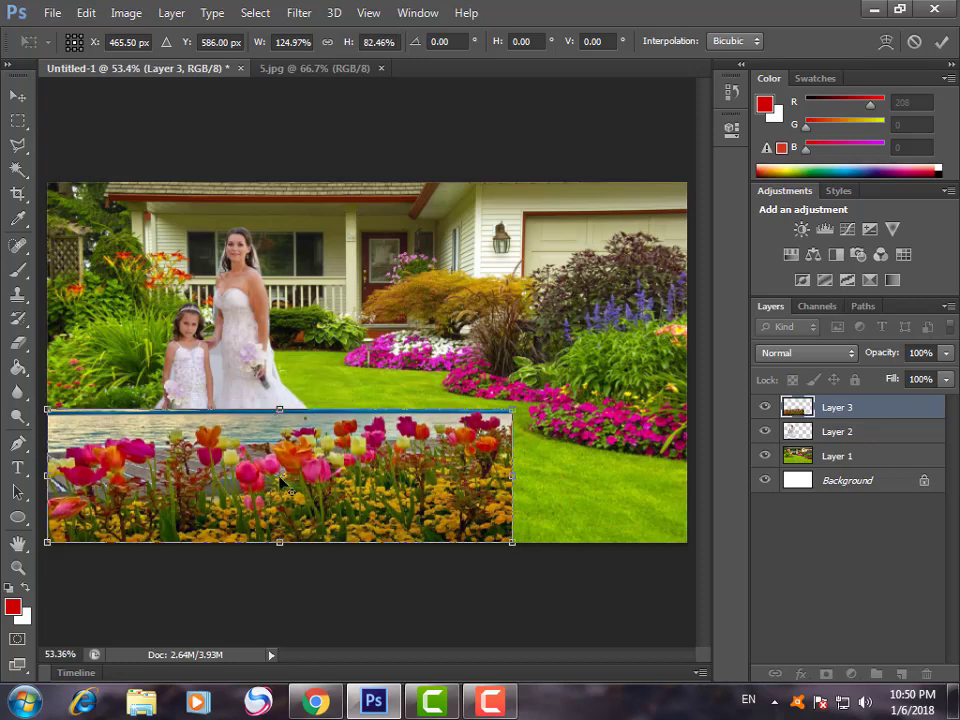
click(945, 380)
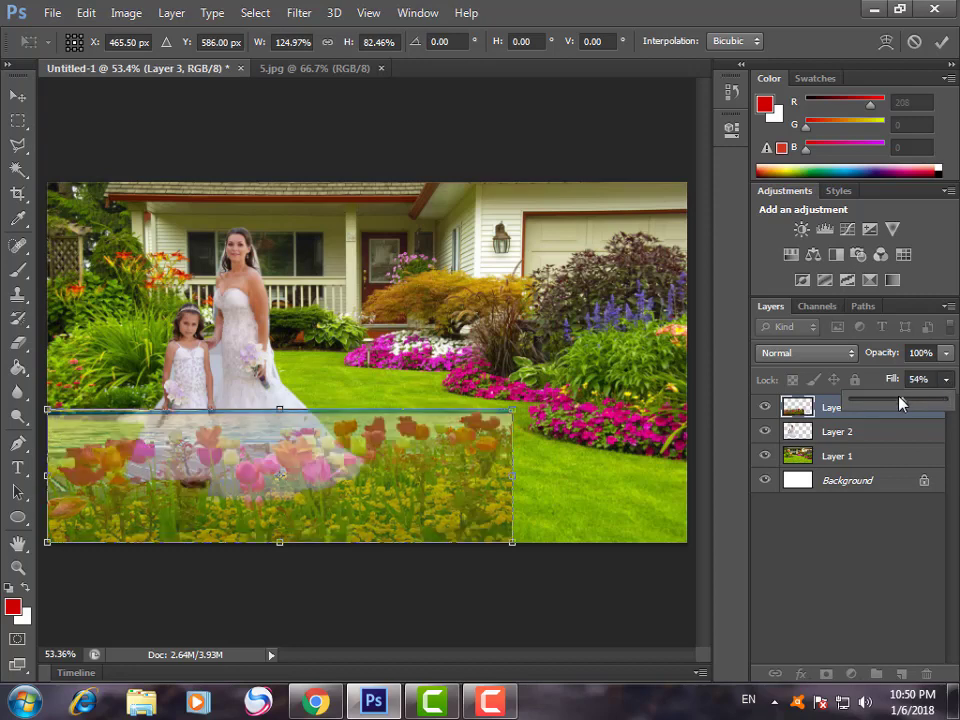
drag(900, 402, 946, 400)
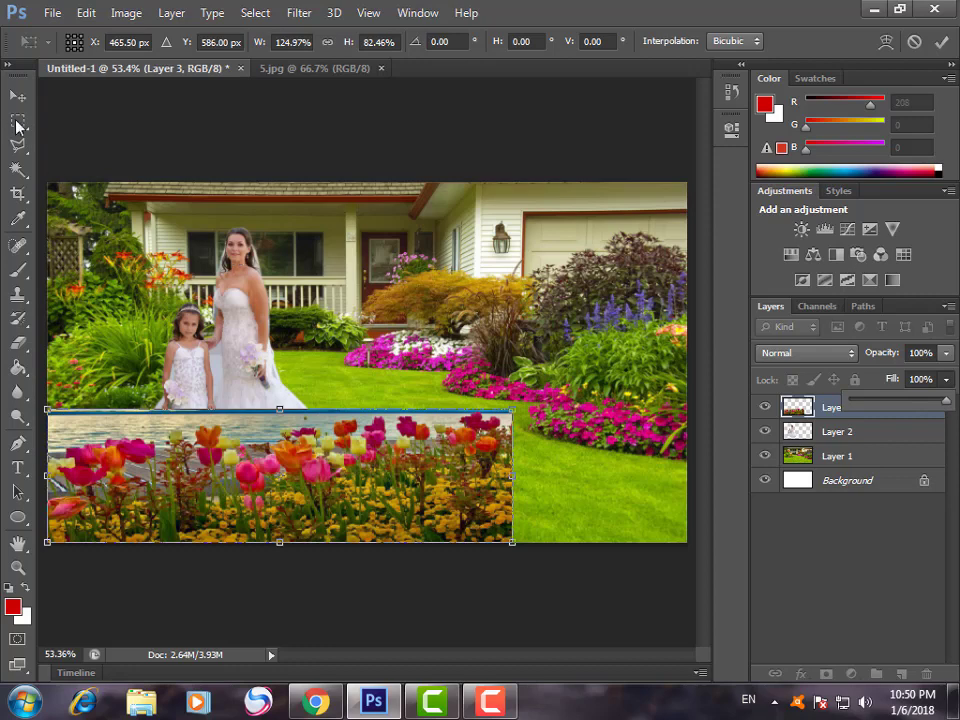
click(18, 95)
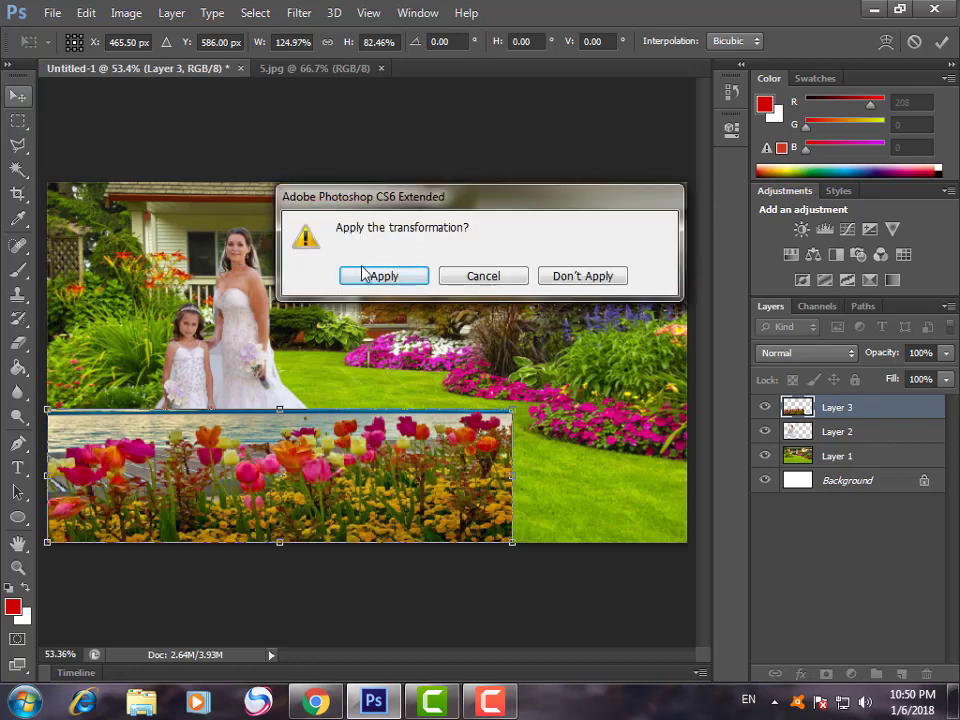
click(364, 273)
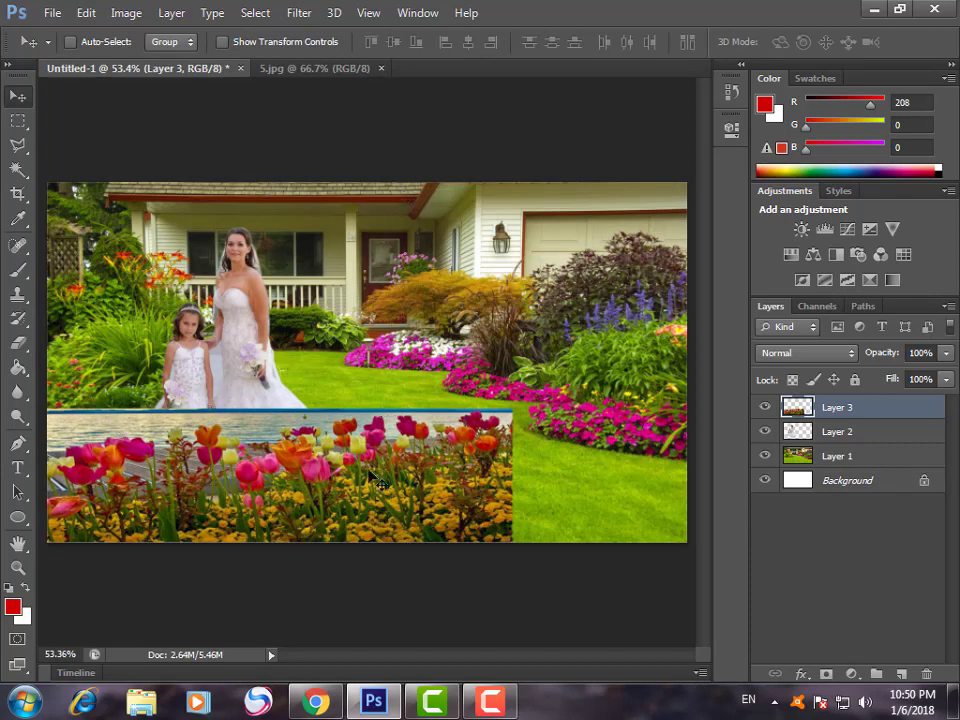
Zoom in to 200% on the tulip strip.
key(z)
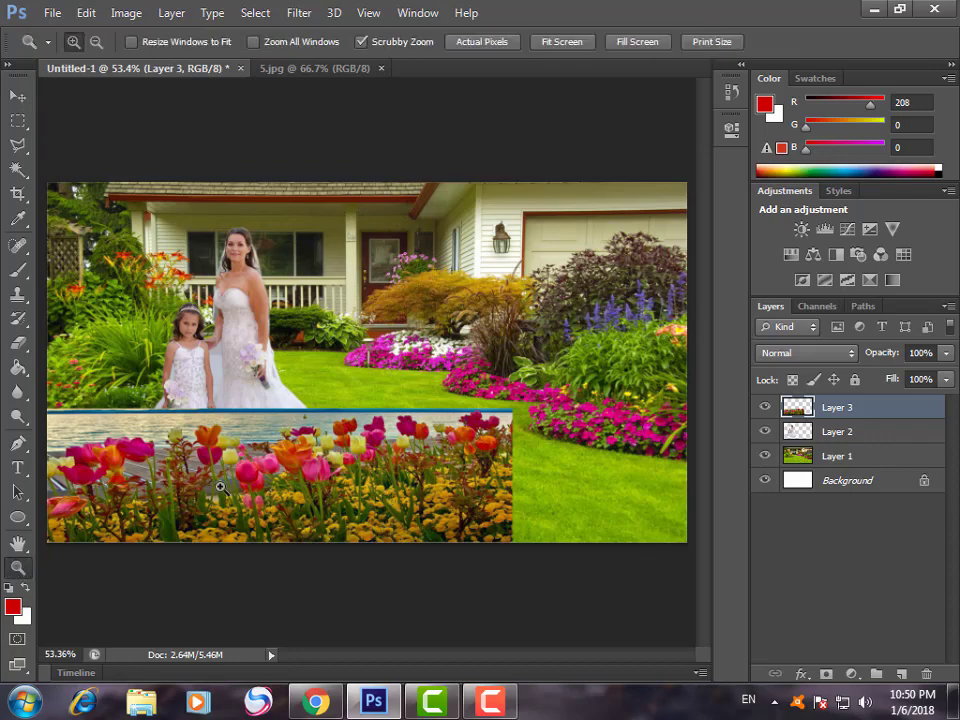
click(200, 460)
click(117, 514)
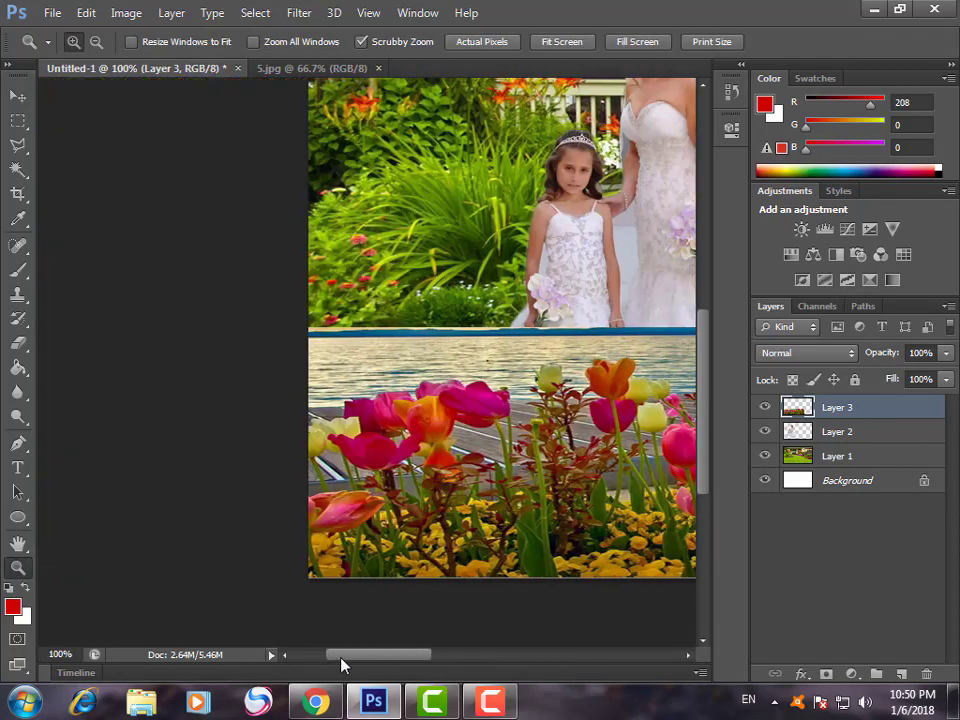
drag(436, 666, 409, 666)
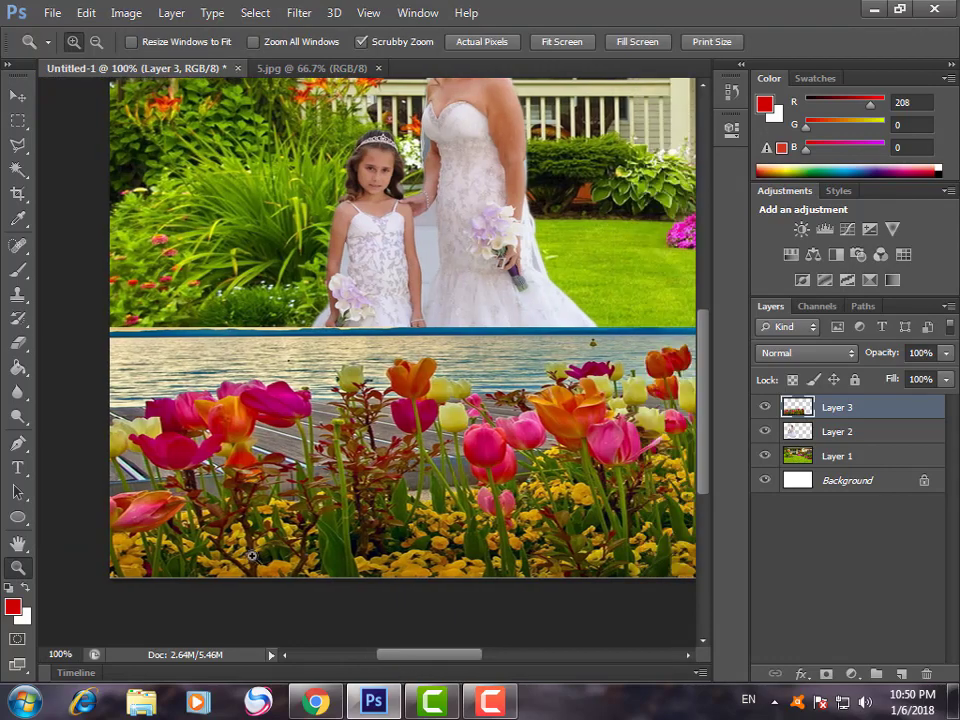
click(227, 485)
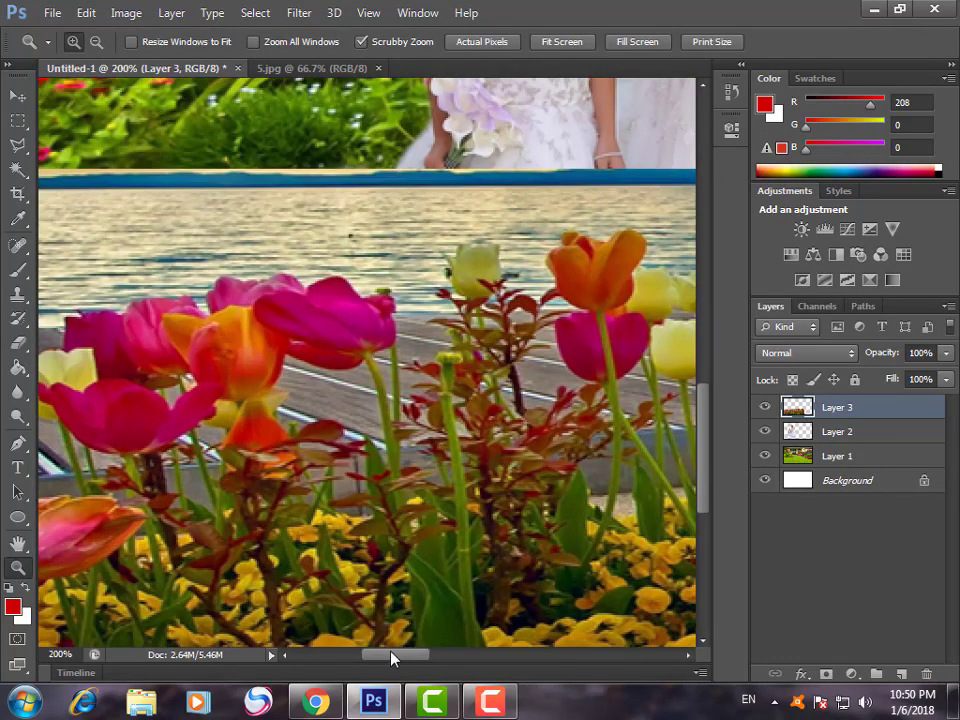
mouse_move(392, 655)
mouse_down()
mouse_move(360, 658)
mouse_move(380, 660)
mouse_up()
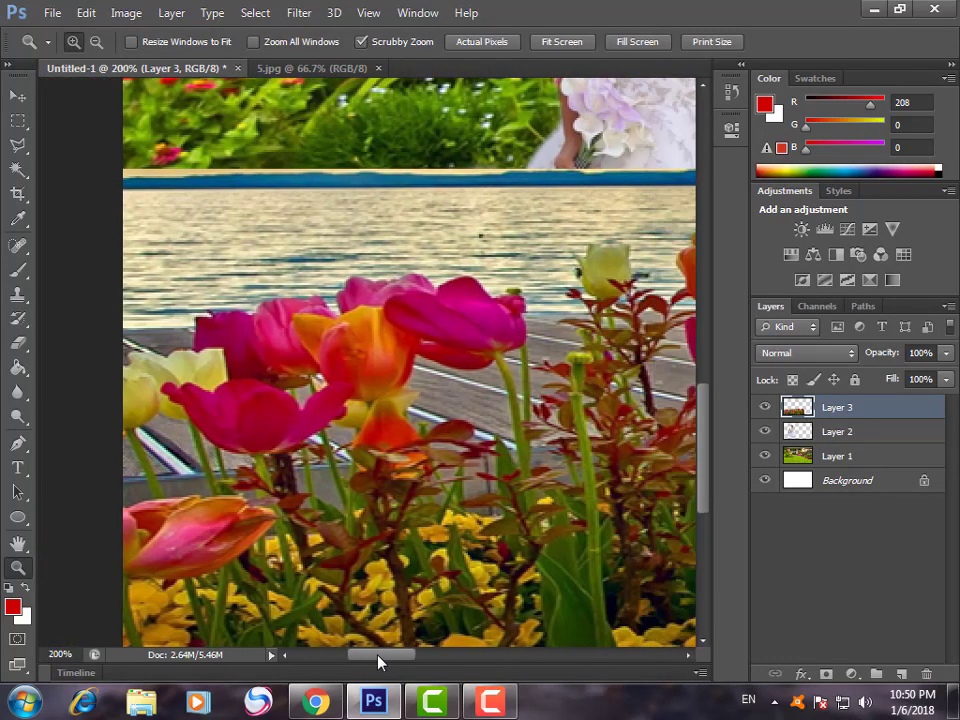
Start a Polygonal Lasso outline at the left edge of the tulip tops on Layer 3.
click(17, 145)
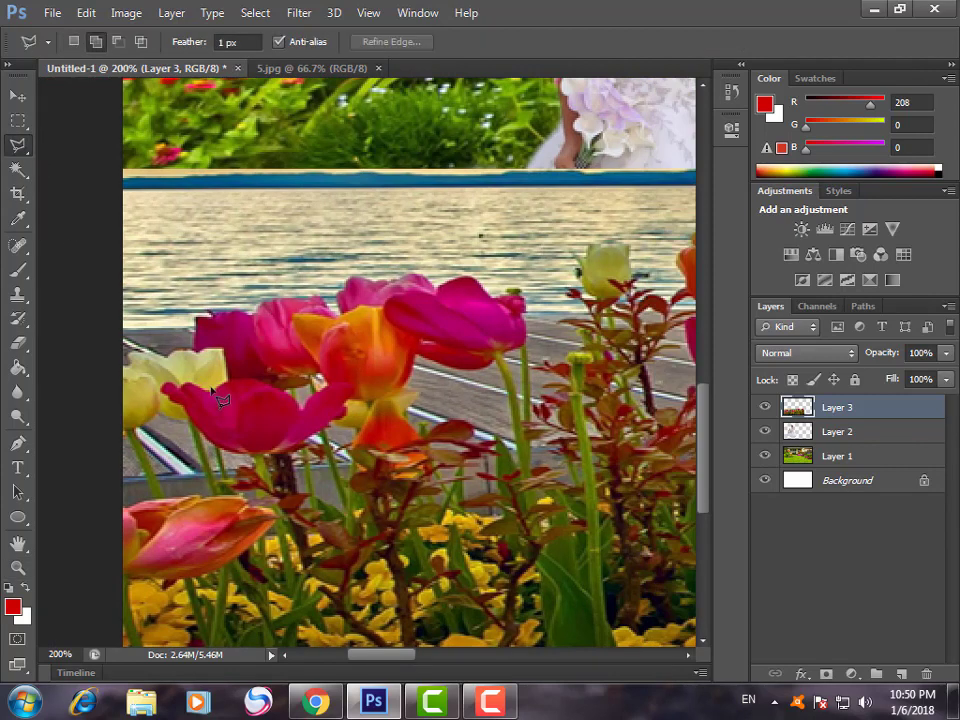
click(112, 365)
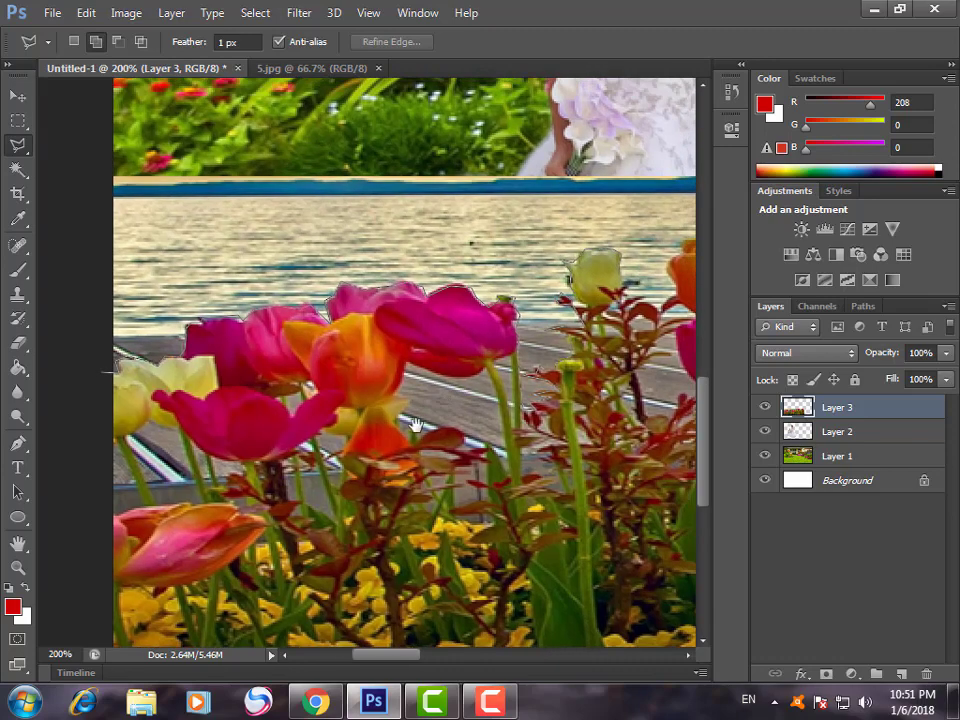
drag(632, 272, 295, 497)
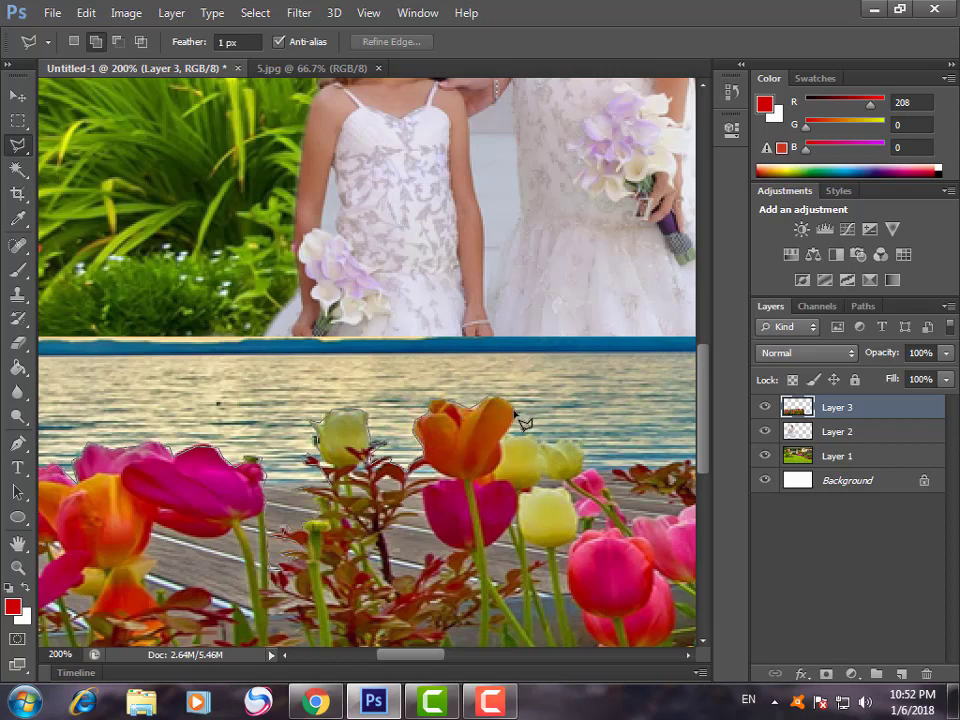
Extend the lasso outline over the yellow and orange tulip heads, panning right.
click(578, 452)
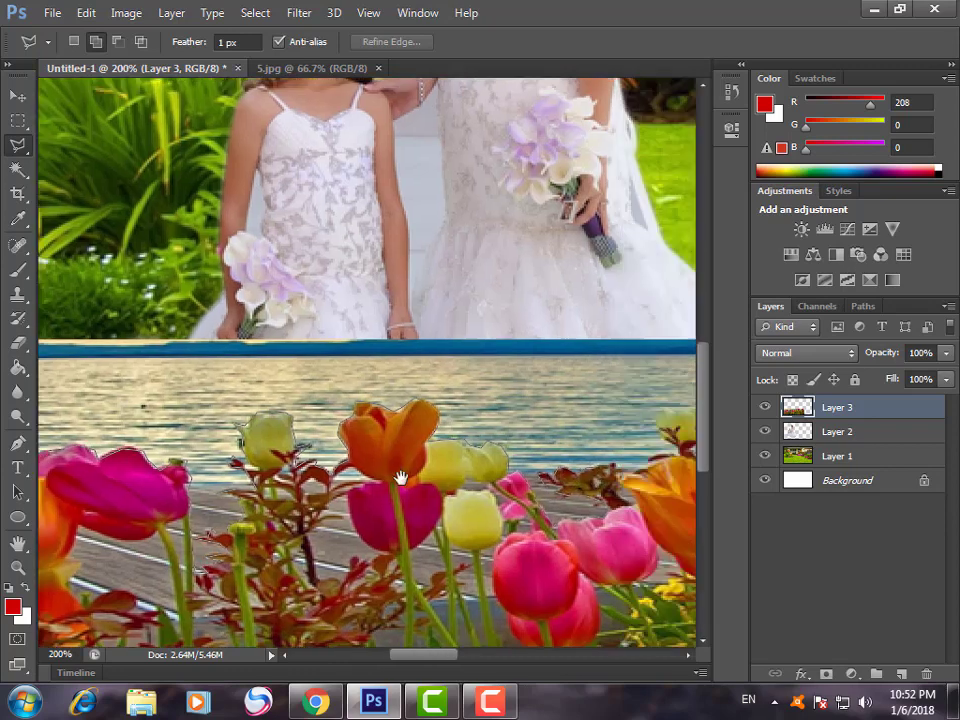
drag(670, 478, 380, 478)
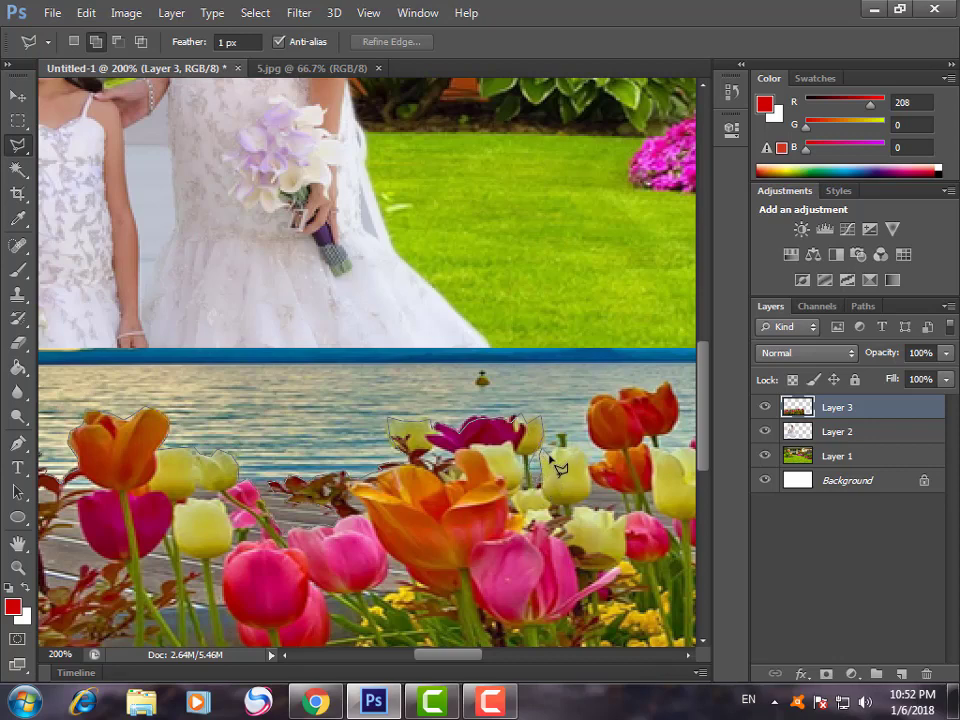
click(561, 443)
click(584, 464)
click(605, 457)
click(662, 384)
click(676, 400)
drag(653, 441, 283, 440)
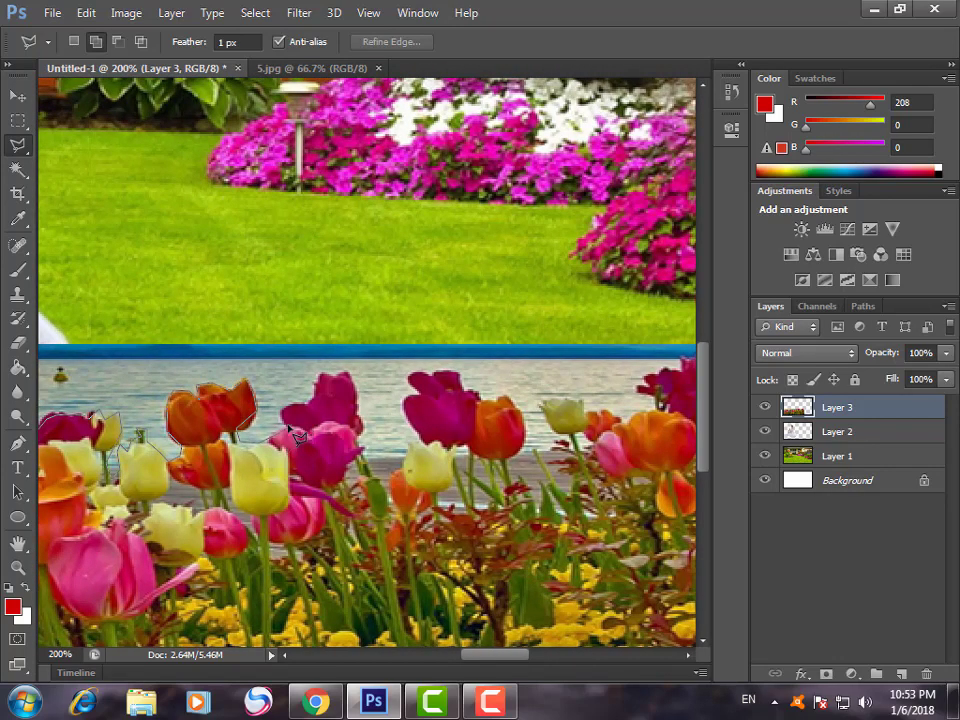
Trace the lasso outline up and over the two magenta tulip heads.
click(304, 401)
click(317, 374)
click(350, 378)
click(364, 402)
click(406, 458)
click(404, 420)
click(410, 375)
click(432, 378)
click(464, 378)
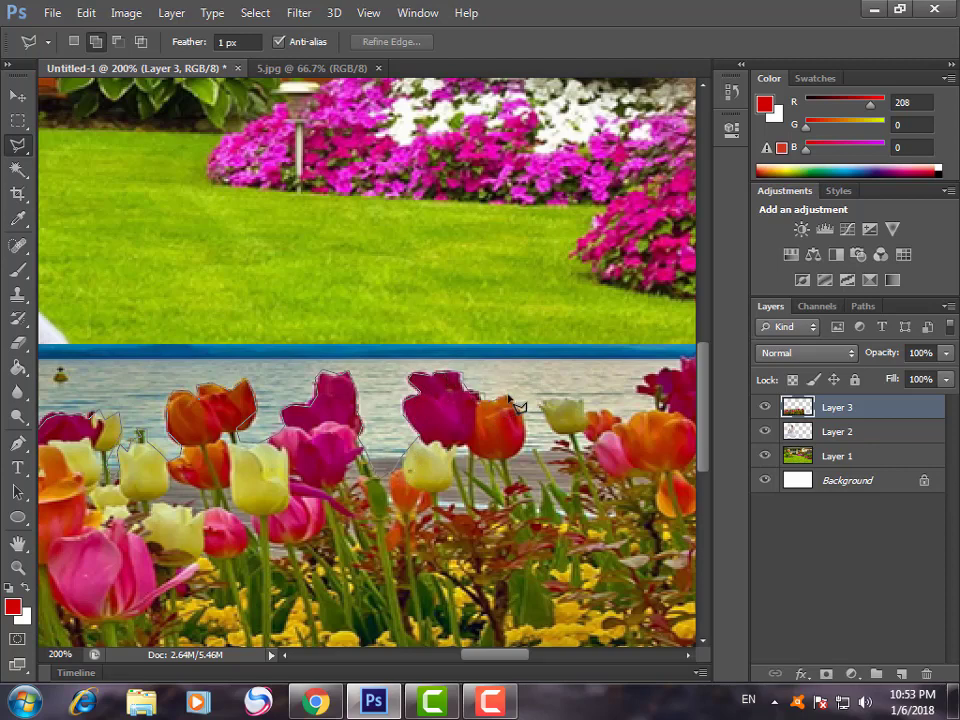
Continue the outline across the yellow and orange tulip tops, then pan back left.
click(513, 405)
click(557, 398)
click(585, 411)
click(628, 412)
click(662, 405)
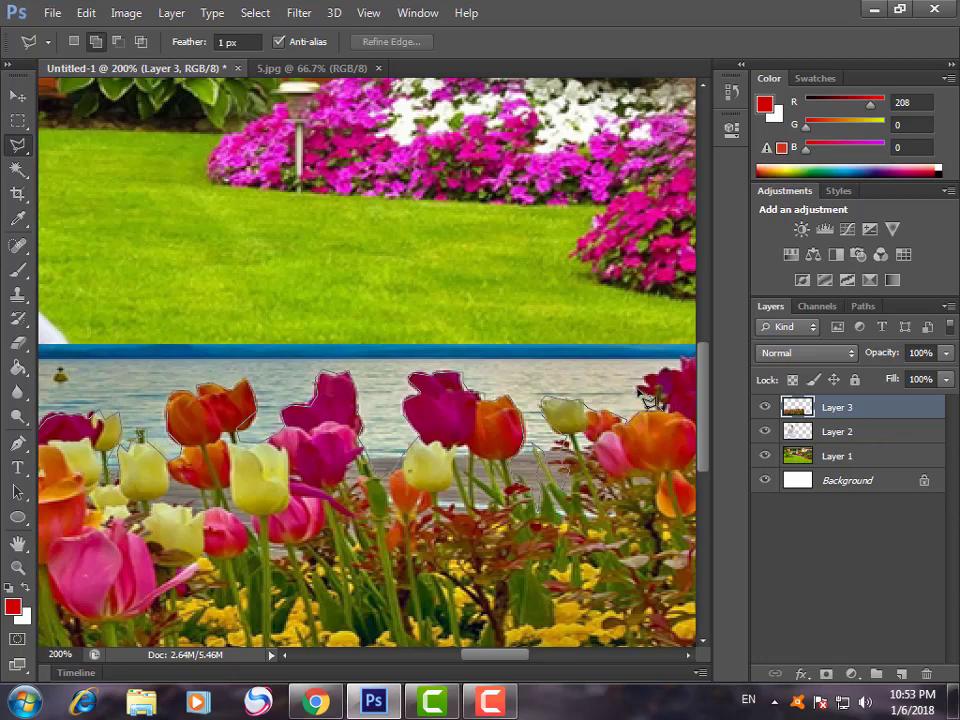
drag(648, 374, 536, 380)
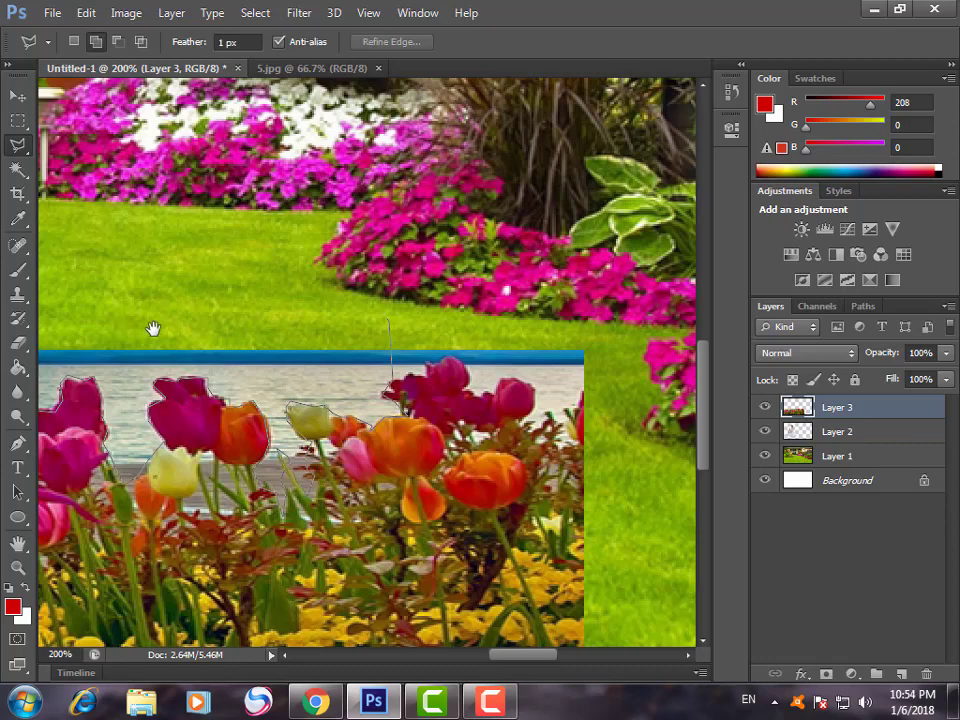
drag(152, 328, 532, 336)
Close the lasso selection around the pool water and boardwalk above the tulips.
drag(114, 366, 718, 386)
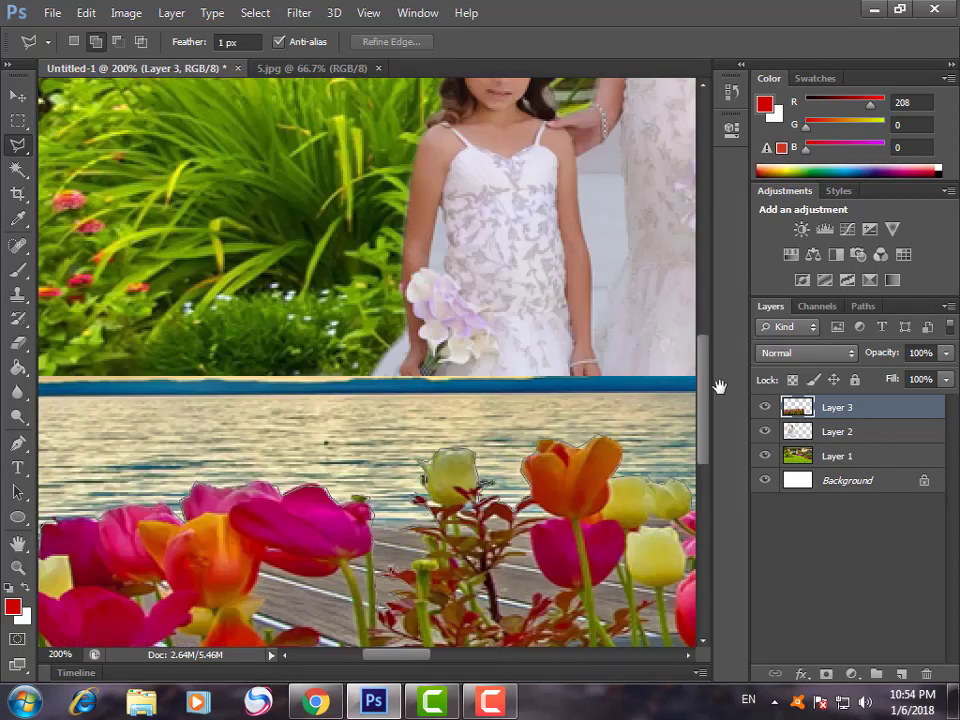
drag(390, 358, 606, 347)
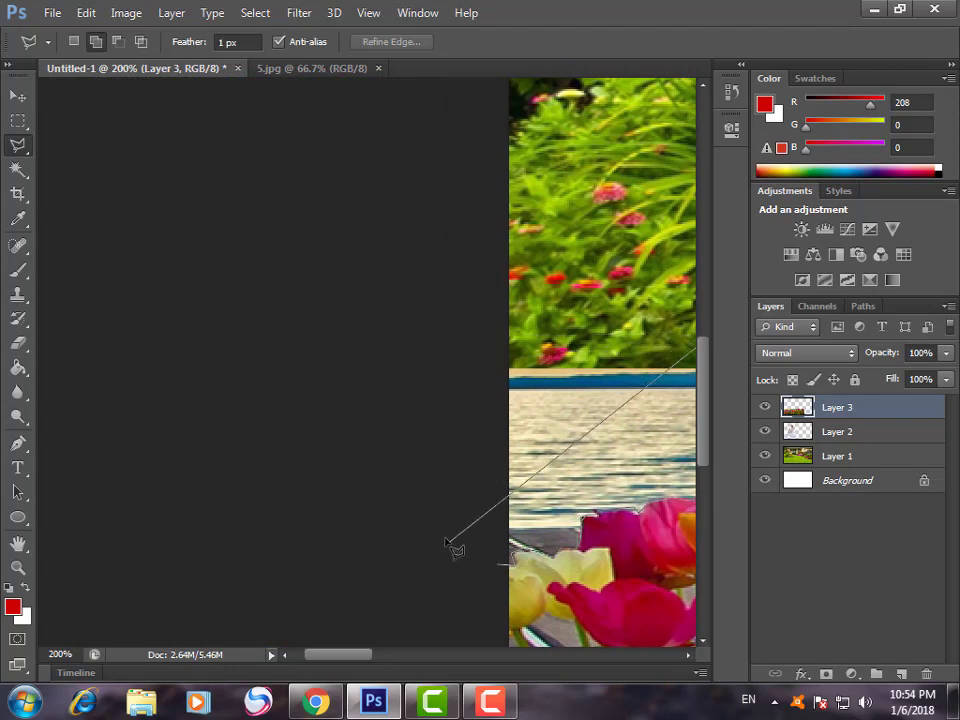
click(410, 346)
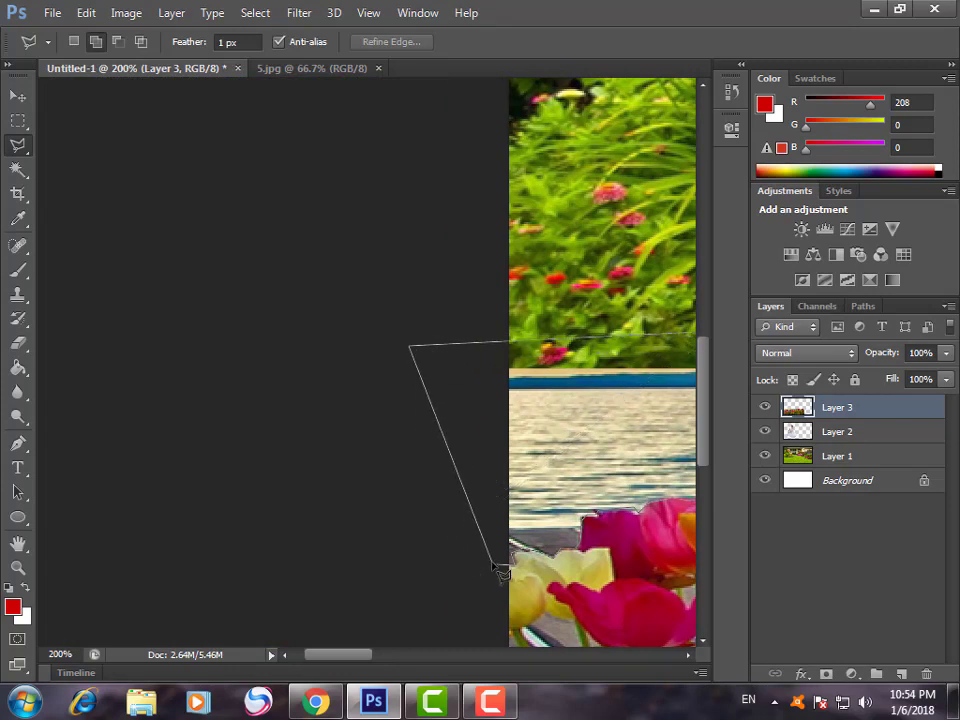
click(495, 566)
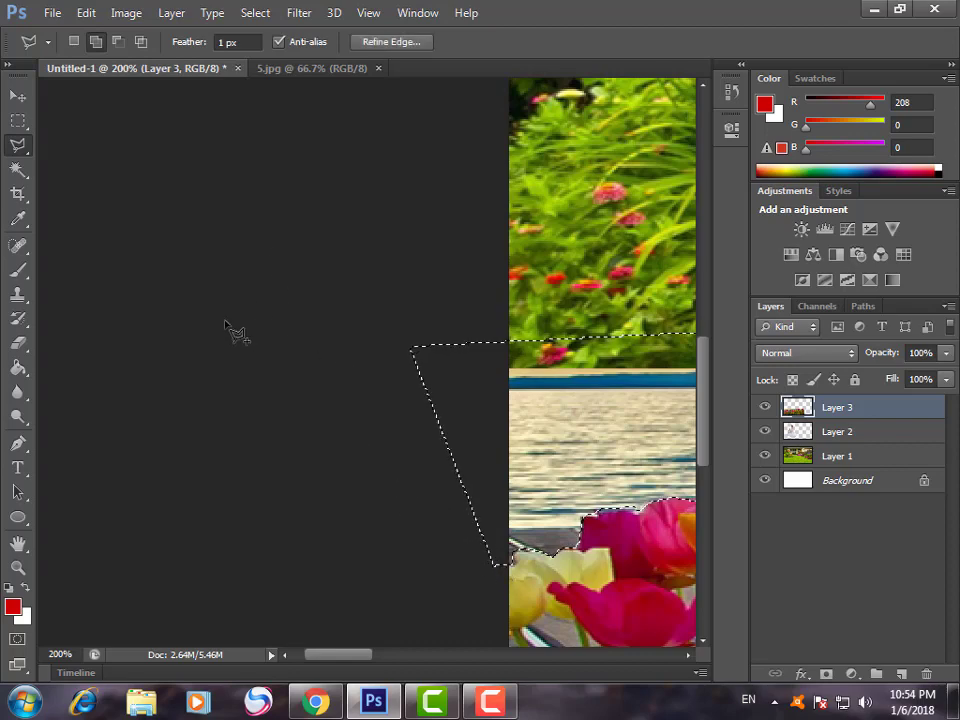
Cut the selected backdrop from Layer 3 with Edit > Cut.
click(80, 13)
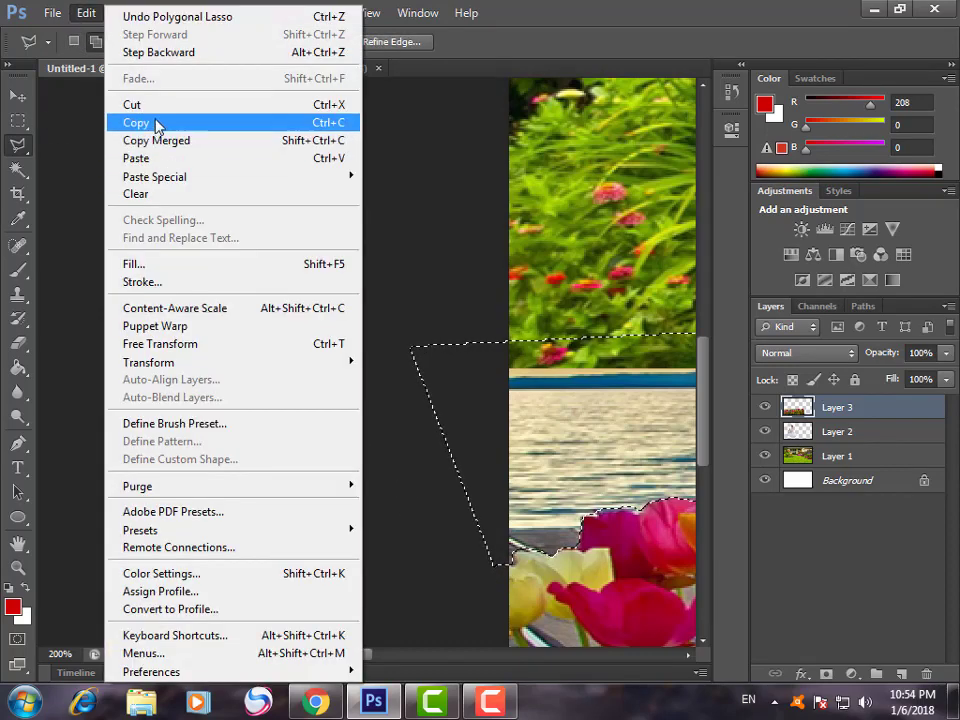
click(150, 104)
mouse_move(362, 672)
mouse_down()
mouse_move(433, 671)
mouse_move(386, 669)
mouse_up()
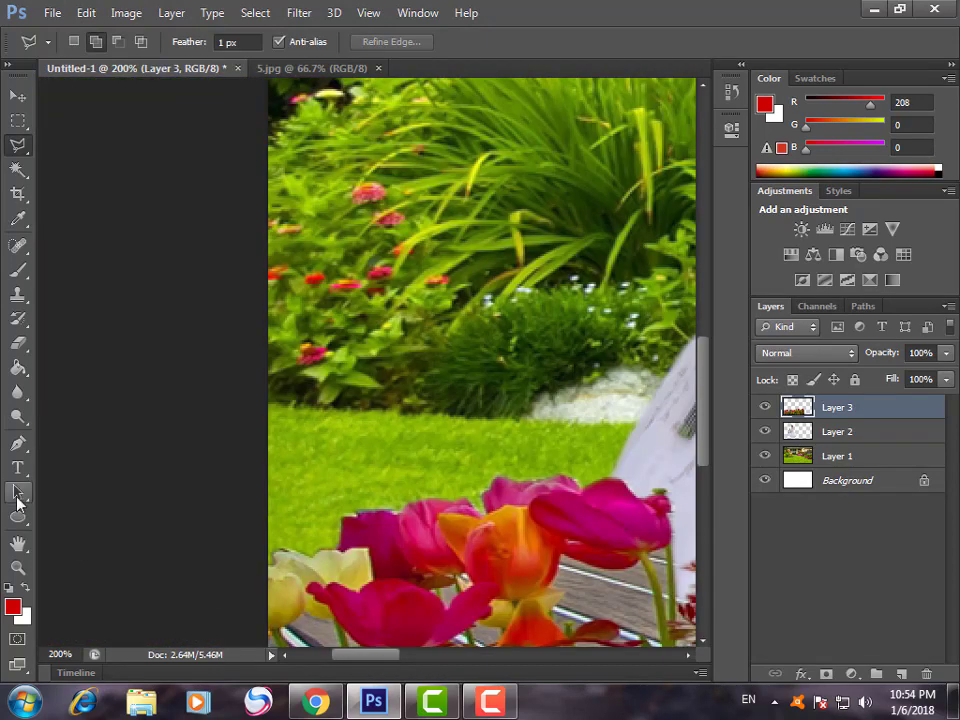
click(18, 568)
Fit the composite on screen and delete the tulip strip's right end with a rectangular selection.
click(560, 42)
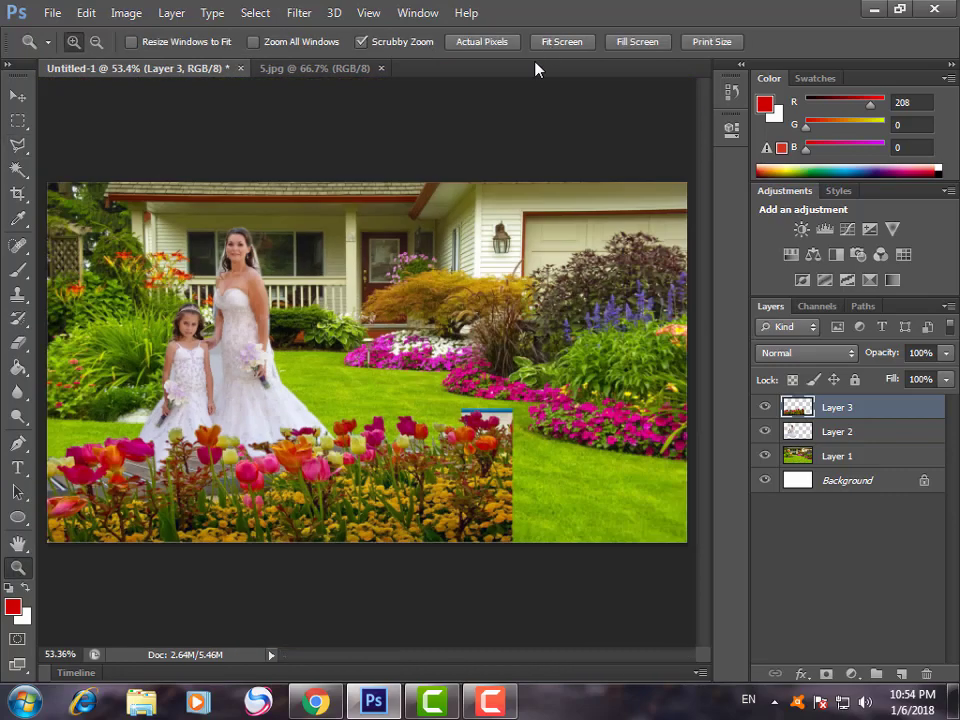
click(18, 121)
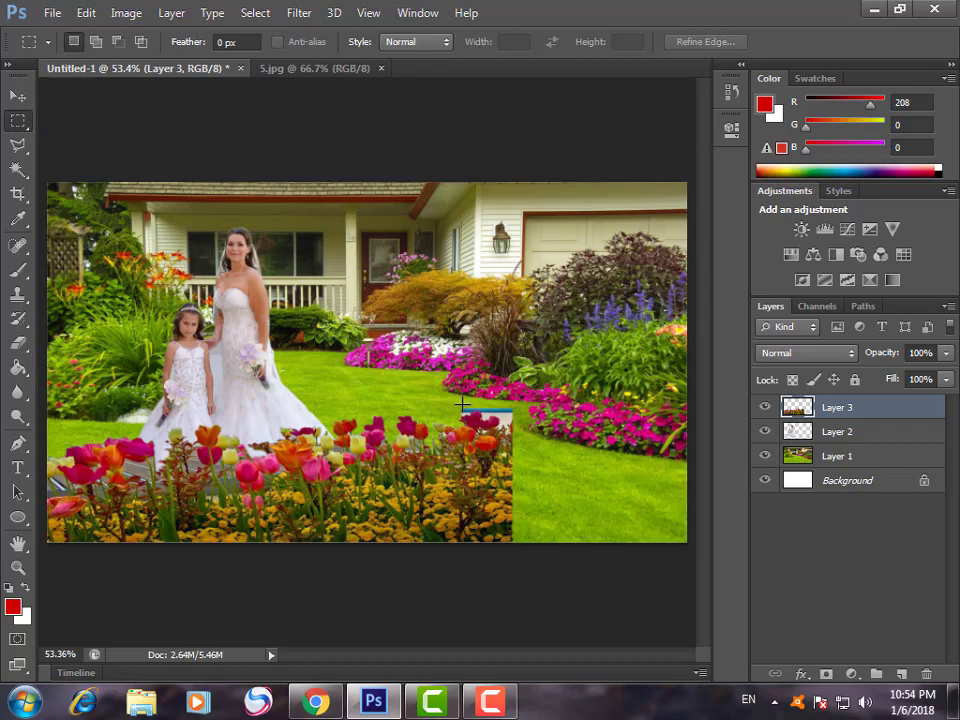
drag(462, 404, 680, 545)
key(Delete)
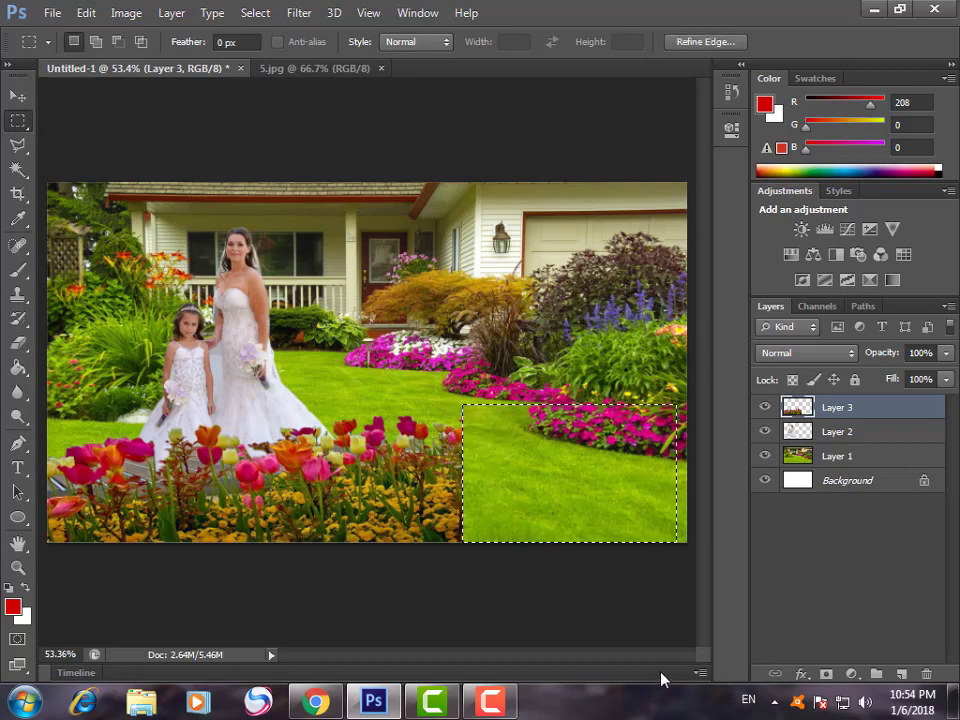
right_click(18, 145)
click(75, 141)
click(175, 432)
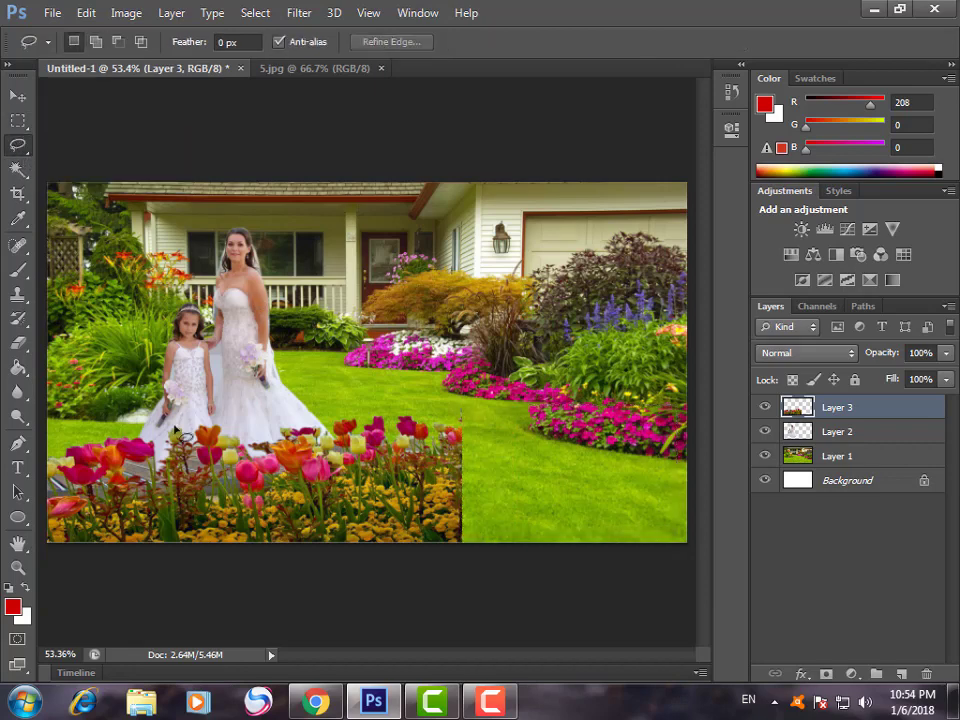
Zoom to 200% on the tulips and lasso the leftover patch left of the magenta tulip.
click(18, 567)
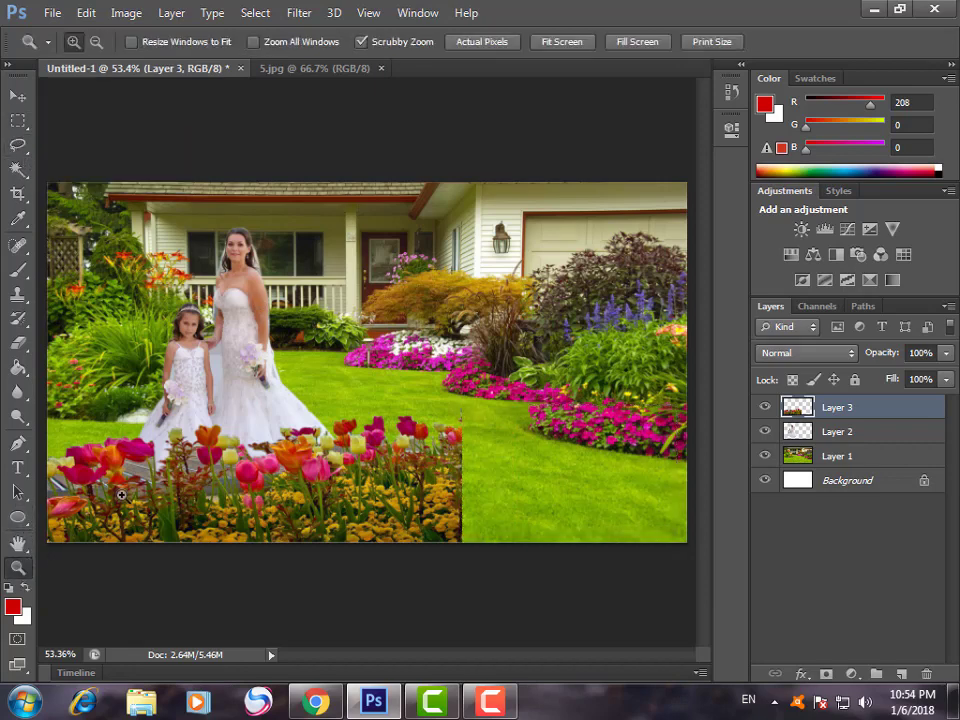
click(120, 494)
click(172, 490)
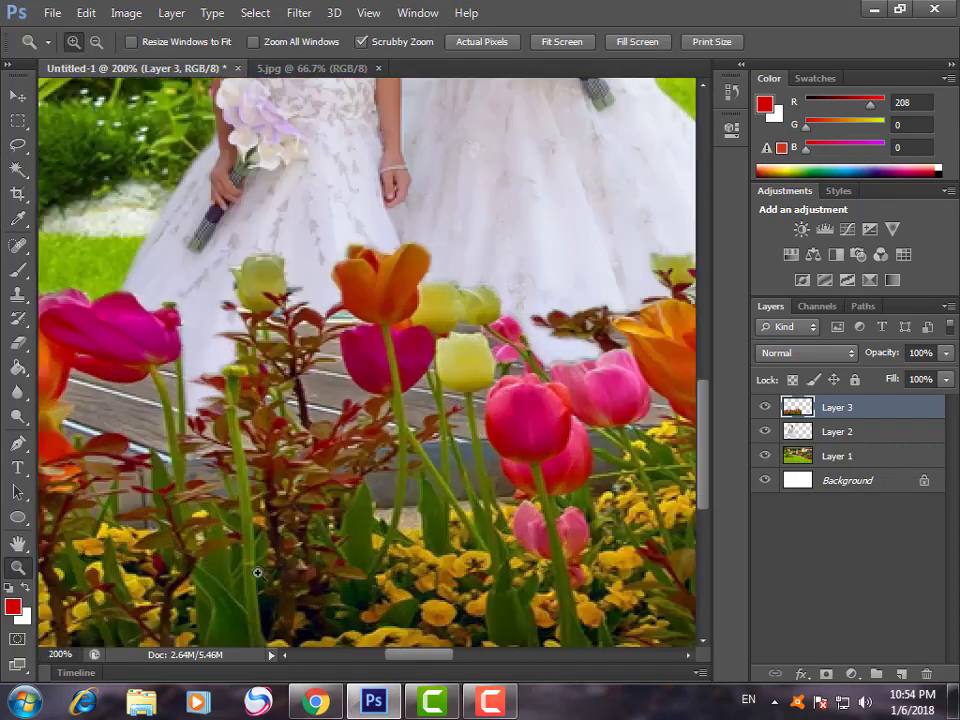
click(18, 144)
click(70, 158)
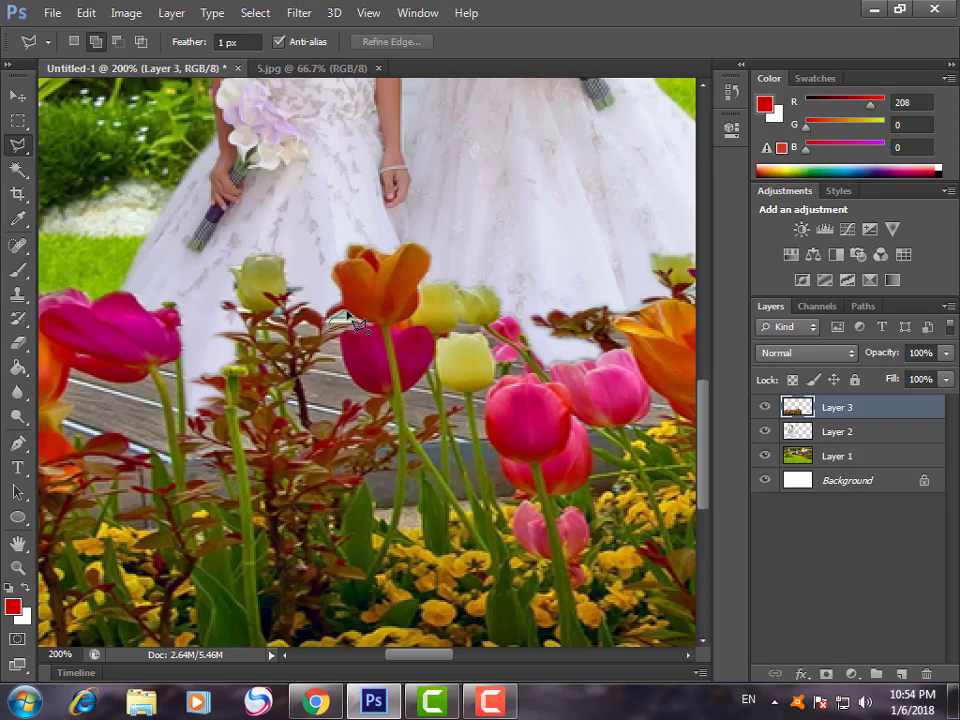
double_click(344, 322)
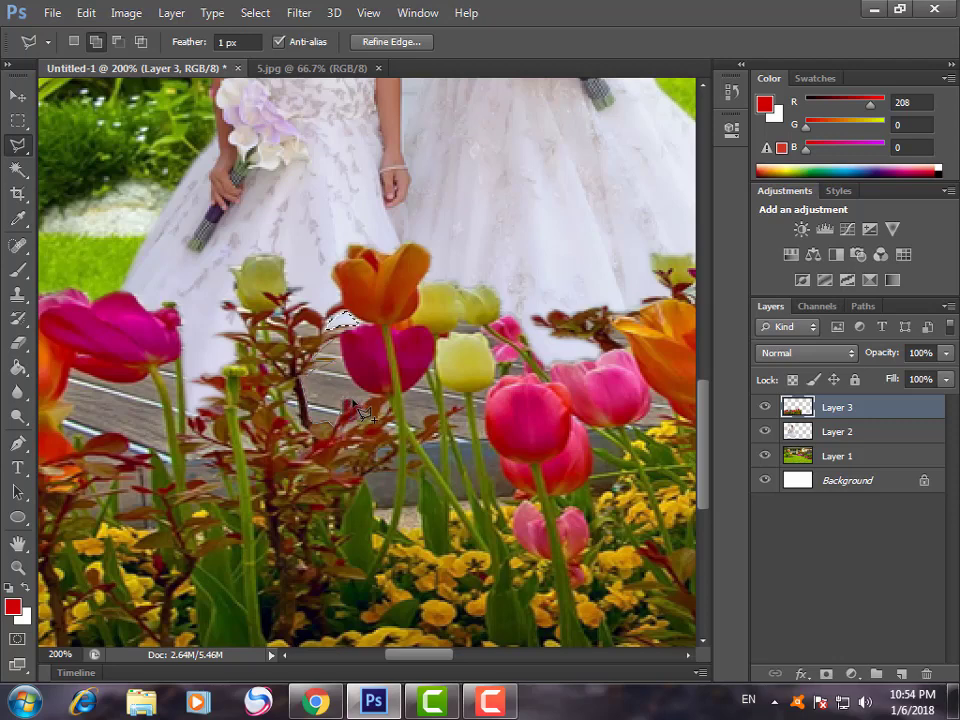
click(334, 341)
click(345, 356)
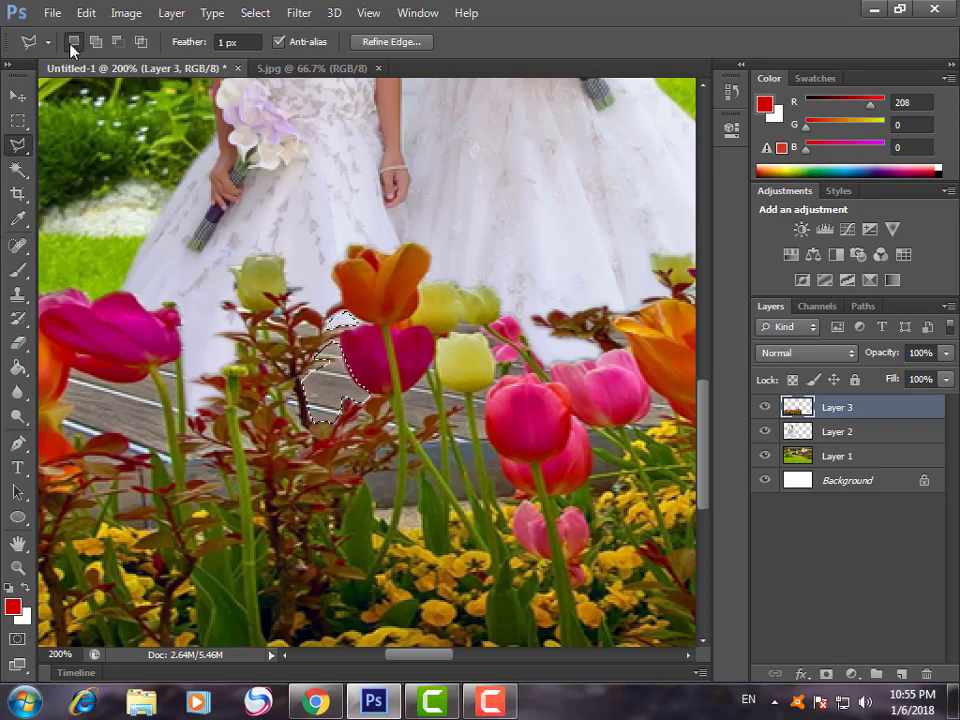
Delete the patch beside the magenta tulip and deselect.
key(Delete)
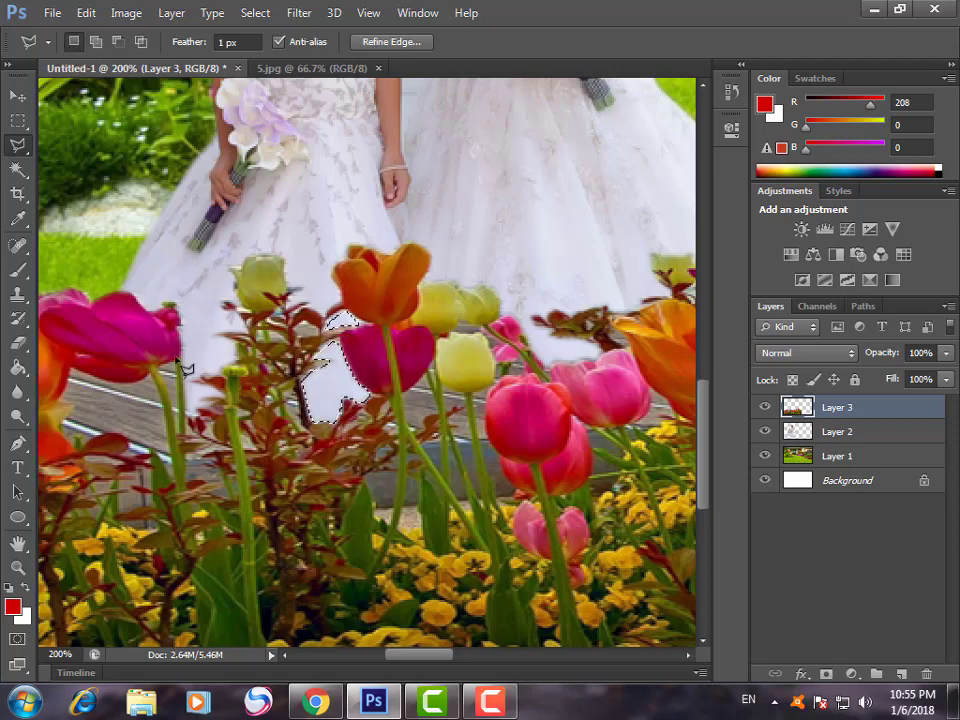
key(ctrl+d)
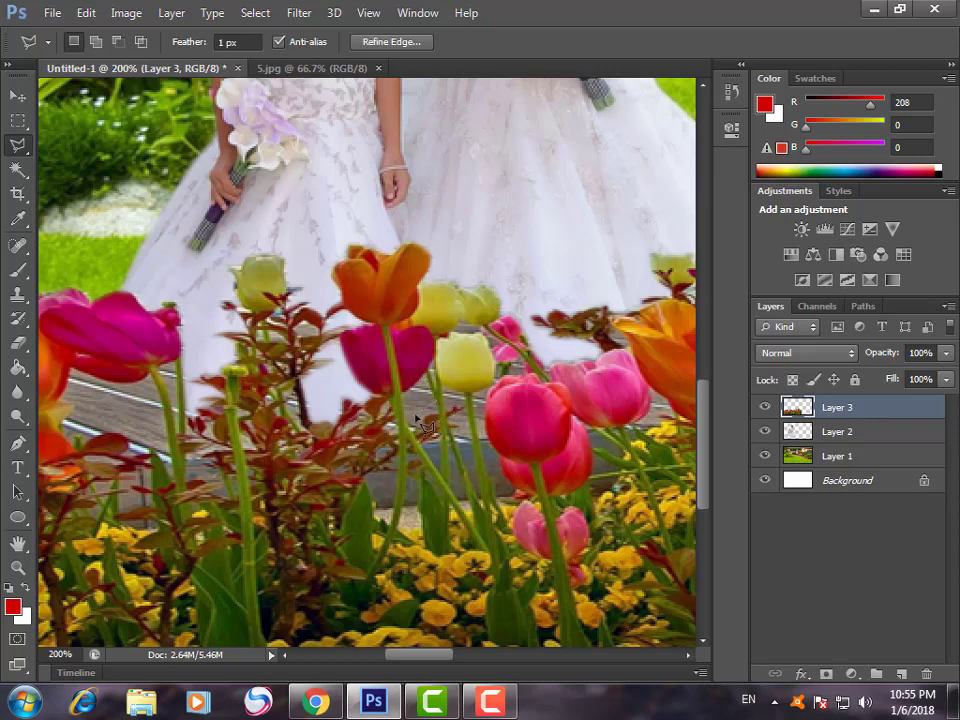
click(416, 418)
click(437, 412)
key(Escape)
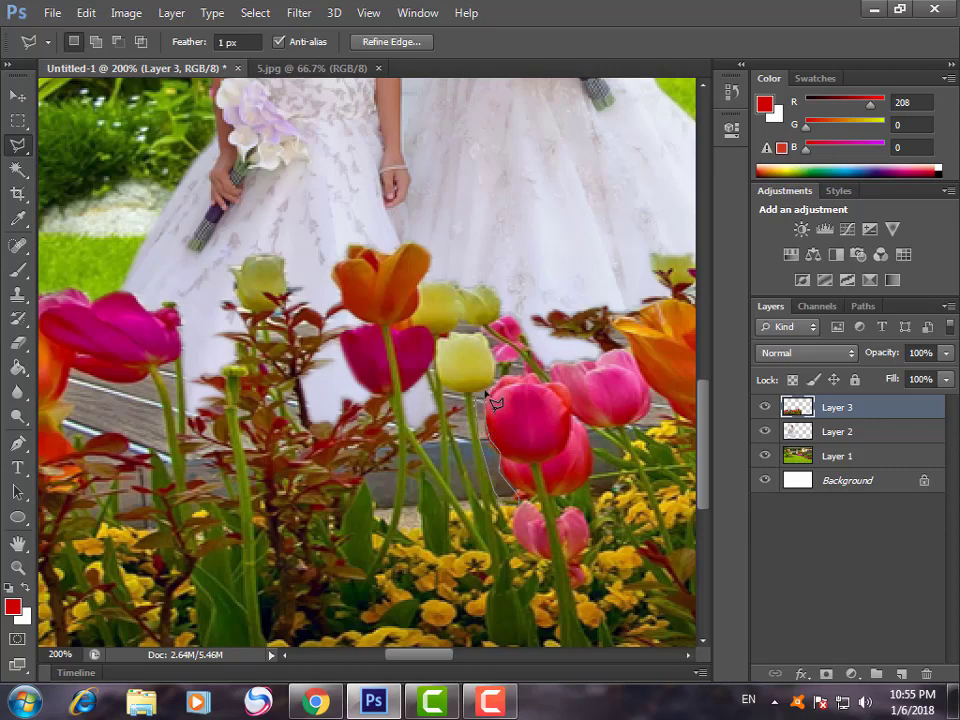
Try outlining strips along the tulip's left edge and stem, discarding each selection.
click(479, 399)
click(515, 500)
double_click(455, 412)
key(ctrl+d)
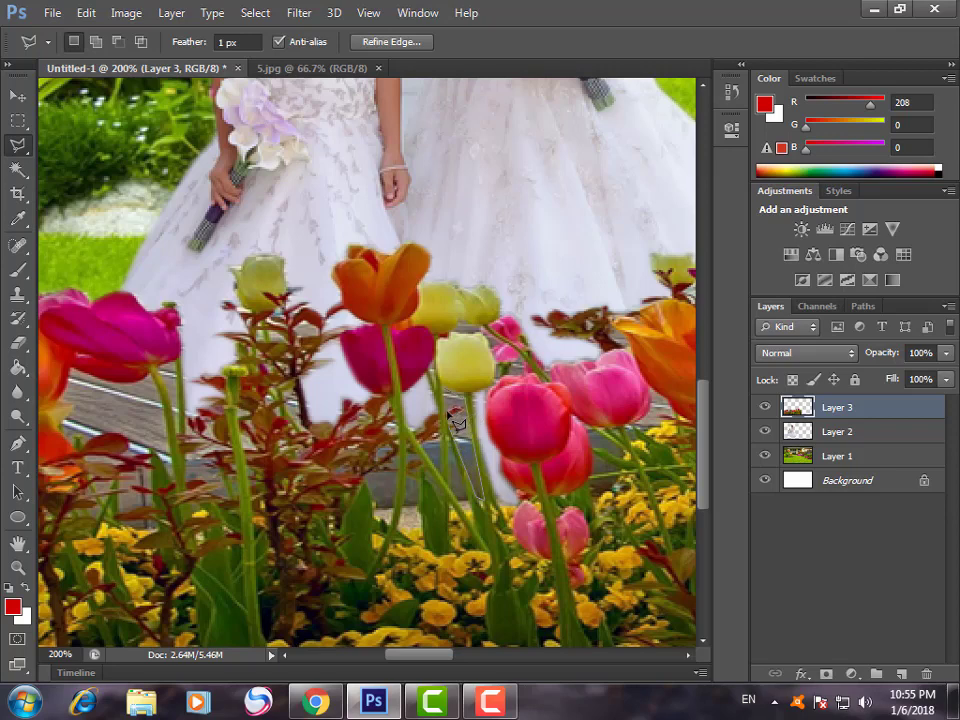
click(455, 398)
click(483, 498)
double_click(445, 470)
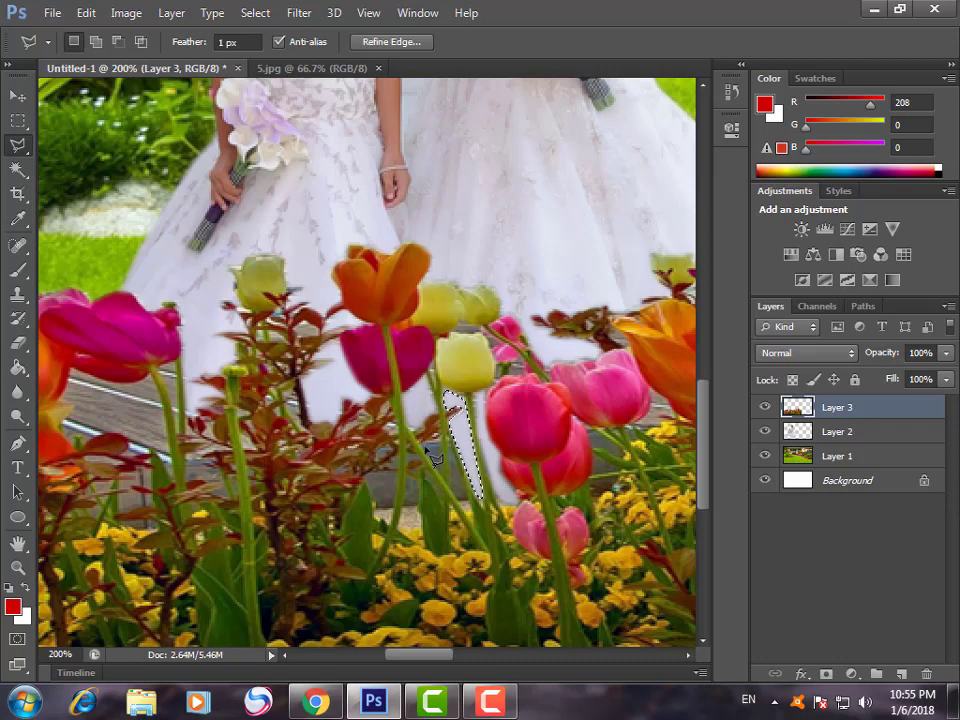
key(ctrl+d)
Outline the small grey patch near the stem, then clear the selection.
click(432, 436)
click(443, 468)
key(Escape)
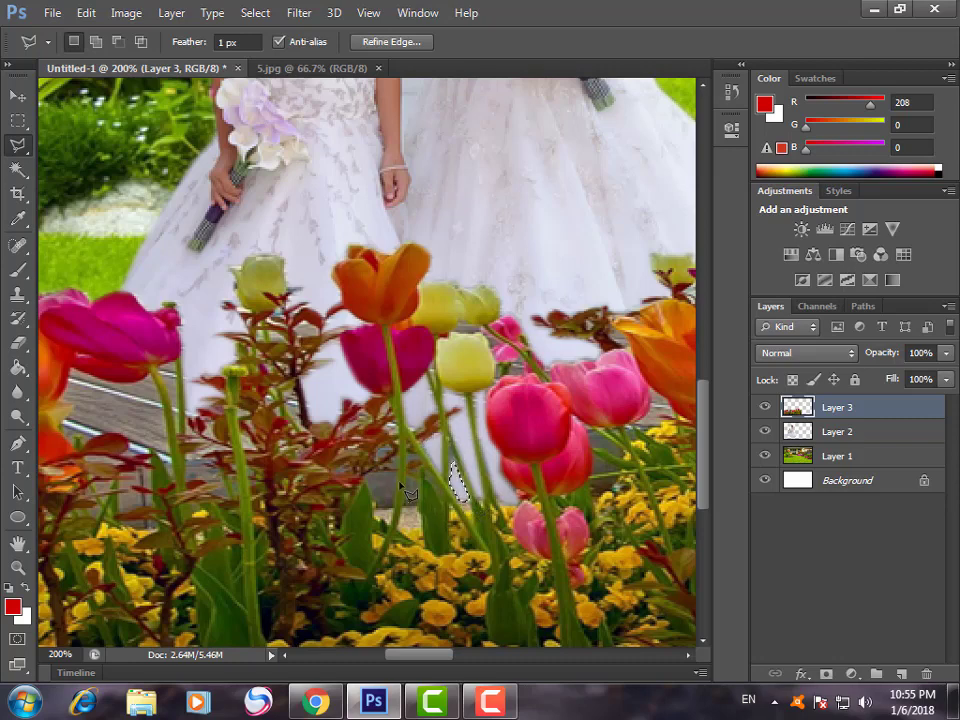
key(Escape)
double_click(400, 485)
key(ctrl+d)
Delete the leftover backdrop patch beside the tulip stem.
double_click(465, 330)
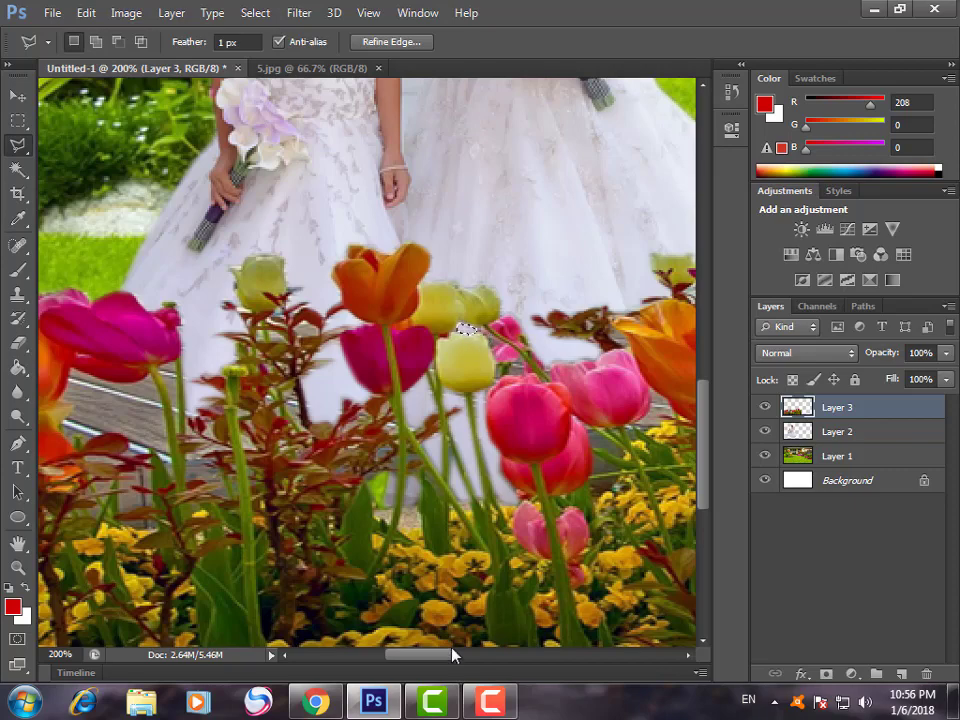
mouse_move(453, 657)
mouse_down()
mouse_move(476, 657)
mouse_move(291, 660)
mouse_move(405, 660)
mouse_up()
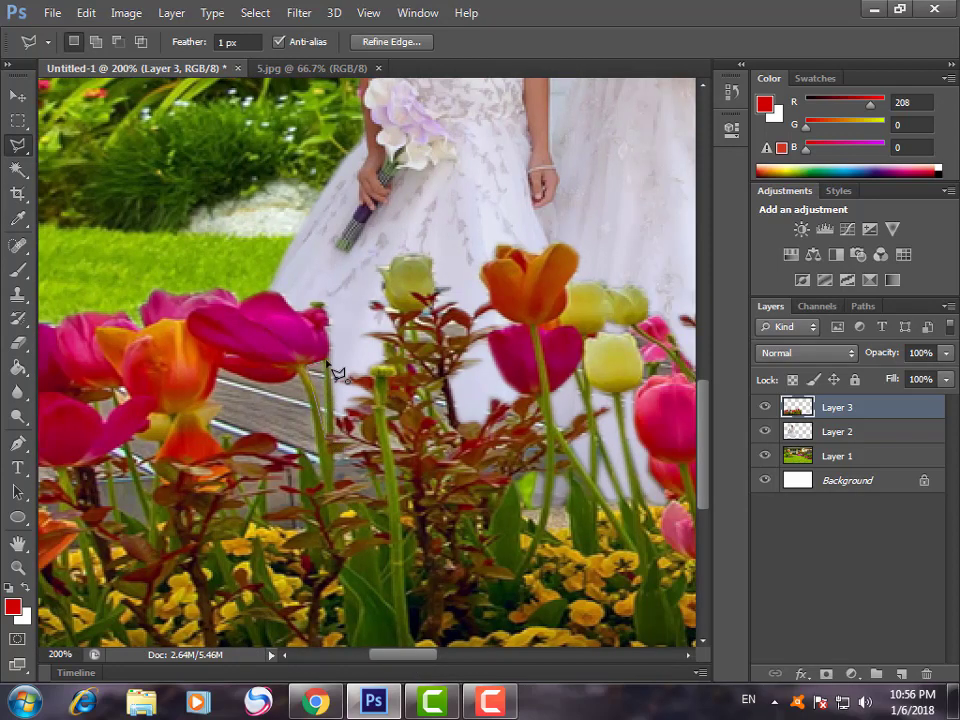
click(316, 361)
click(328, 432)
double_click(343, 470)
key(Delete)
key(ctrl+d)
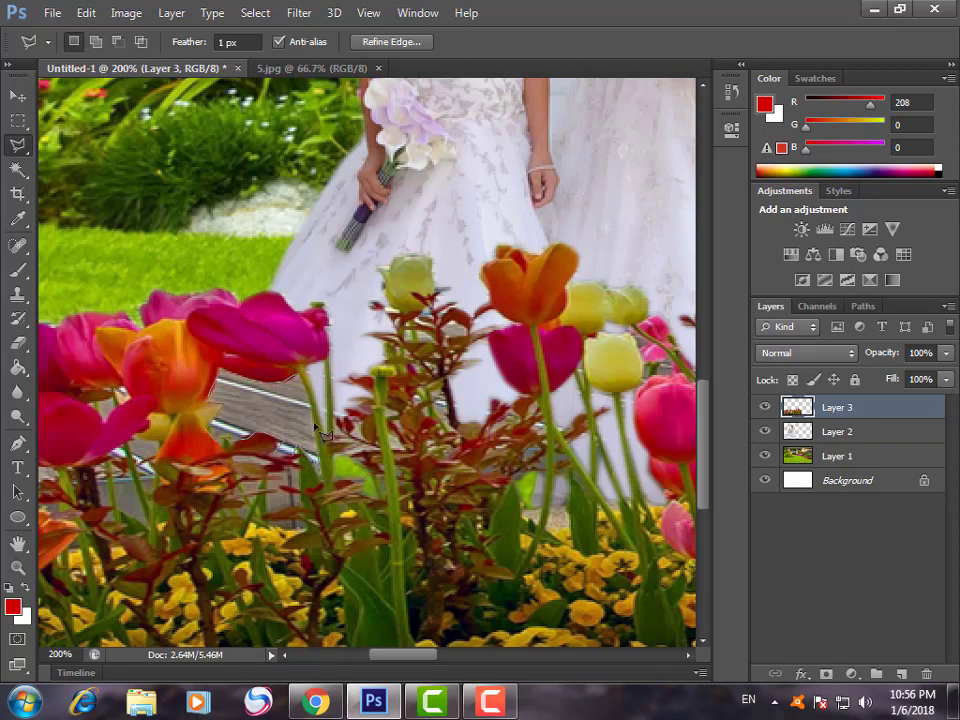
Outline the grey patch between the flowers, then drop the selection.
click(320, 440)
click(300, 378)
click(218, 378)
double_click(225, 440)
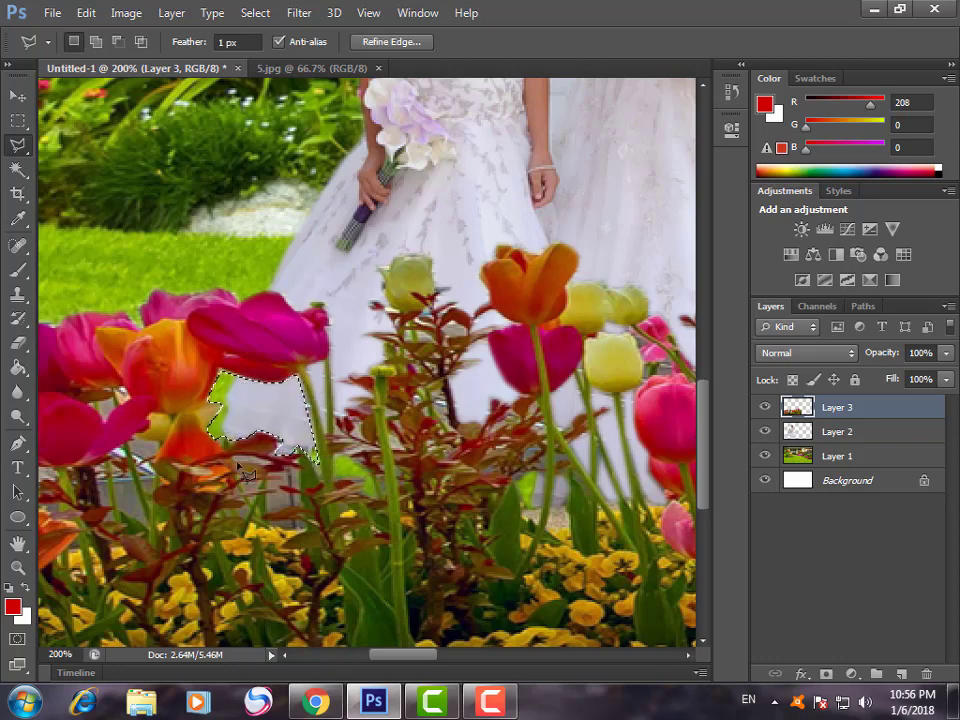
key(ctrl+d)
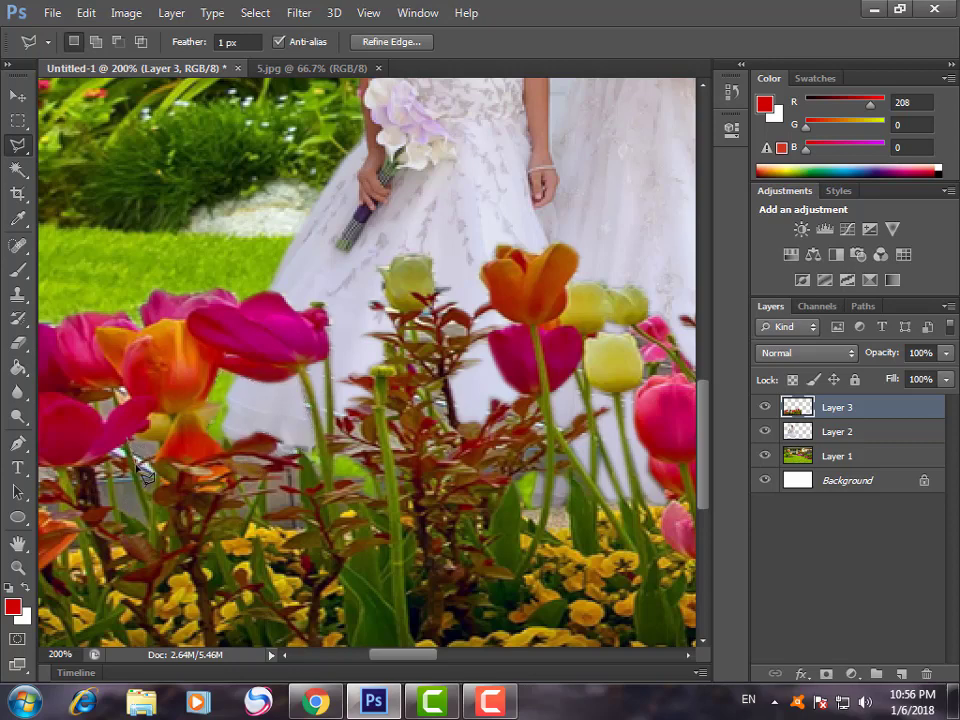
Delete a small triangle beside the orange tulip, then undo the deletion.
click(155, 440)
click(128, 462)
click(155, 440)
key(Delete)
key(ctrl+z)
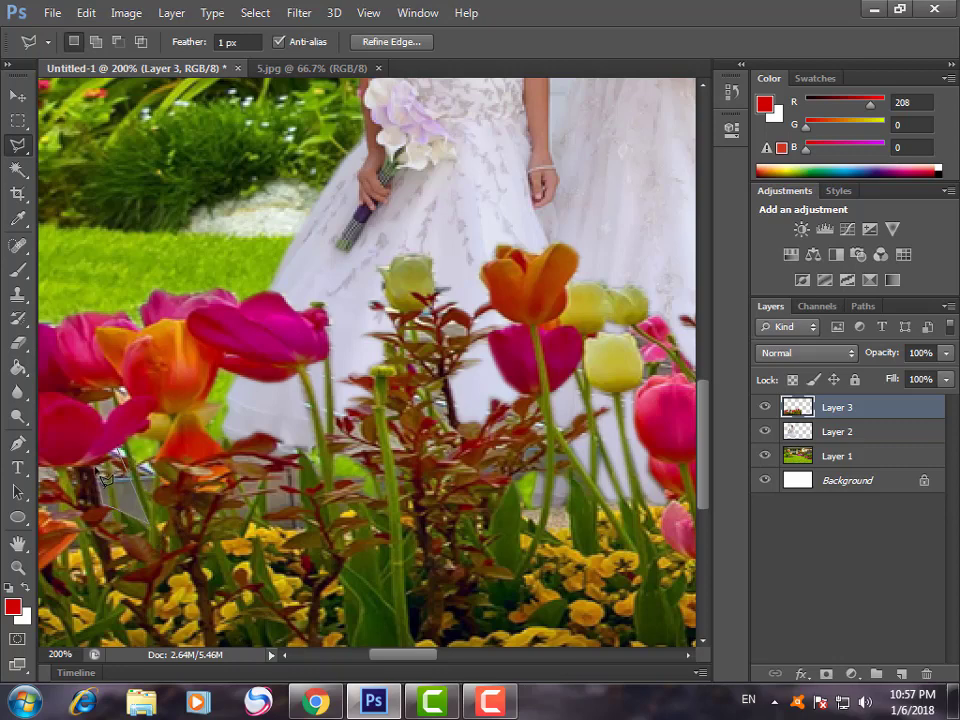
Outline a lower-left patch, then delete the grey patch between the tulips.
click(104, 478)
click(148, 522)
click(118, 452)
click(104, 478)
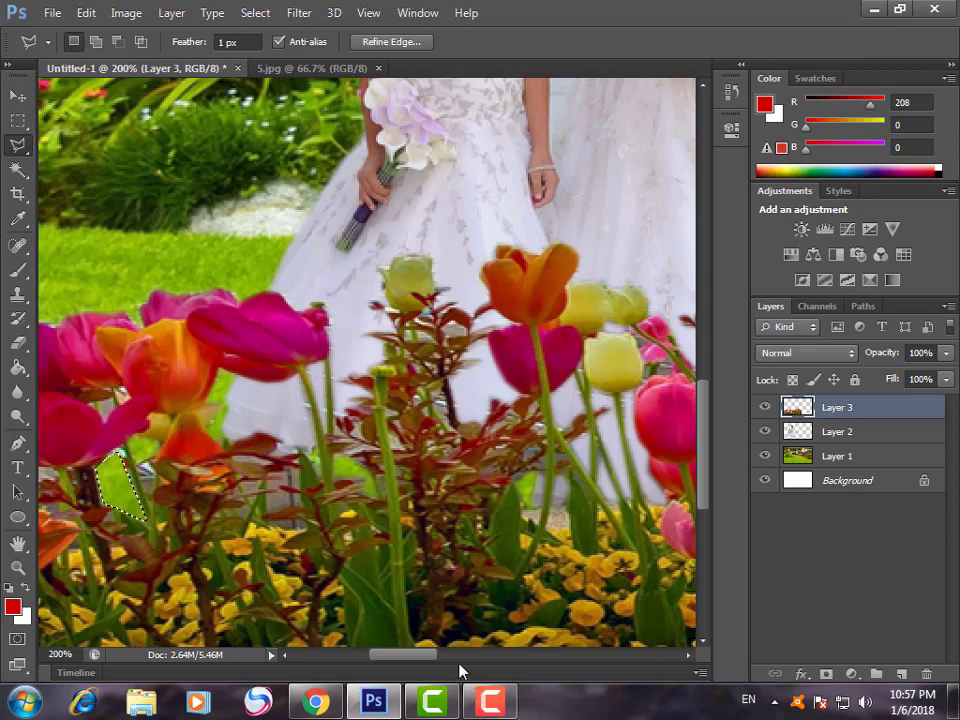
drag(413, 655, 465, 656)
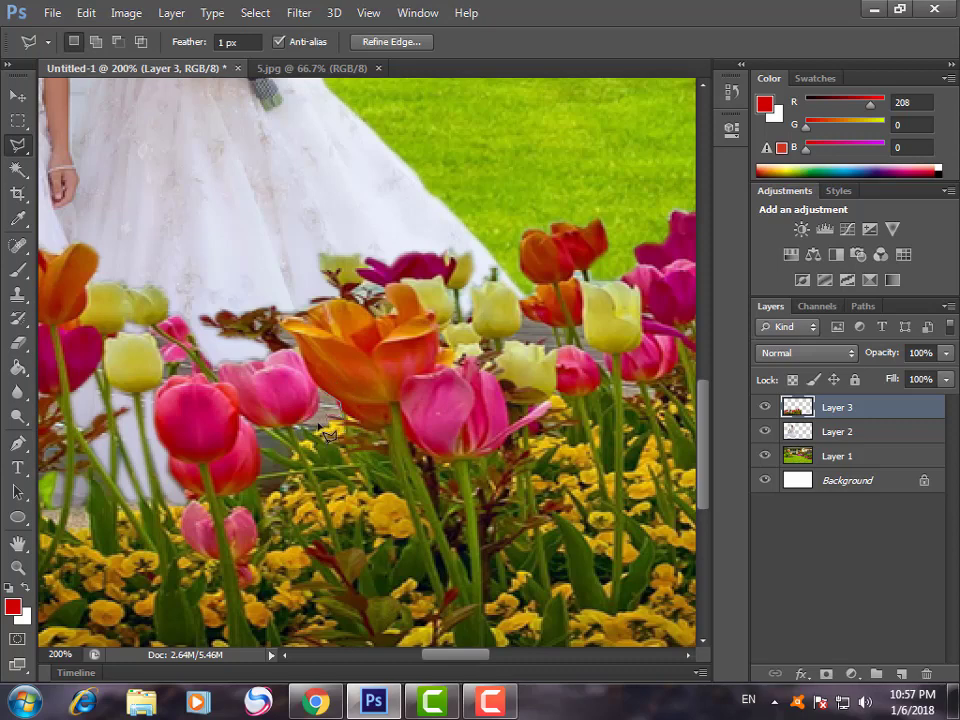
click(329, 402)
click(322, 426)
double_click(308, 400)
key(Delete)
key(ctrl+d)
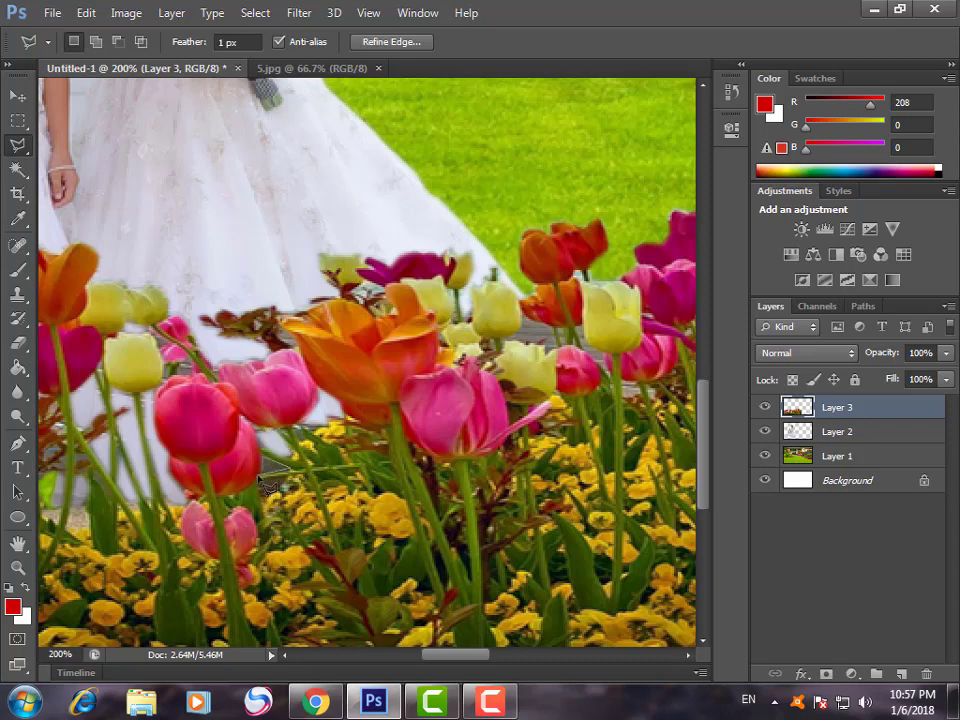
Delete a larger stray patch on the tulip layer and fit the image on screen.
click(270, 463)
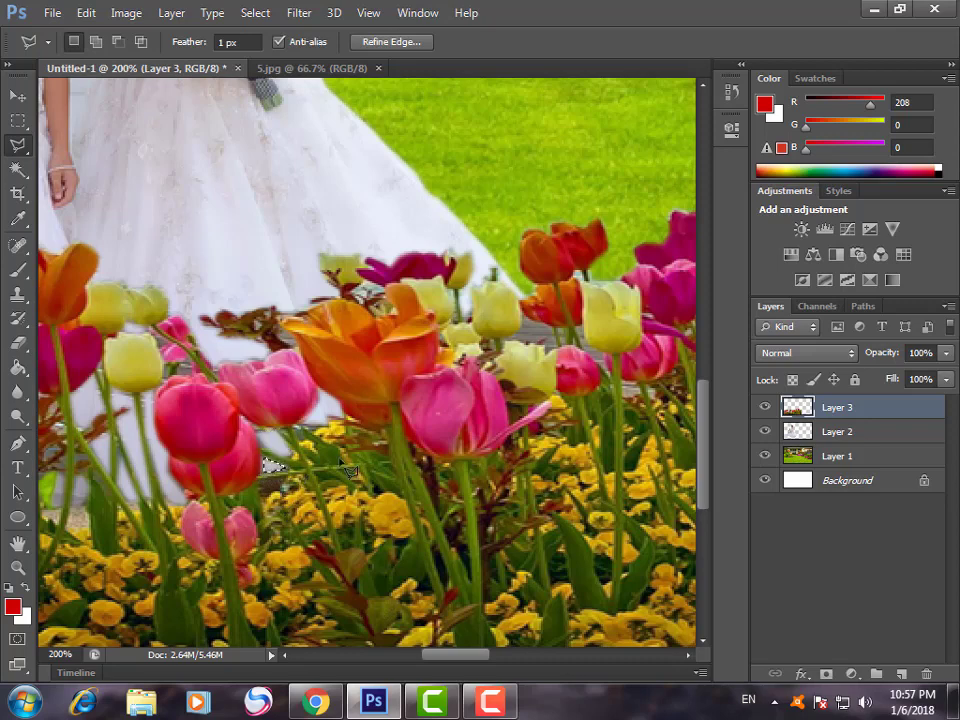
click(556, 335)
key(Delete)
key(ctrl+d)
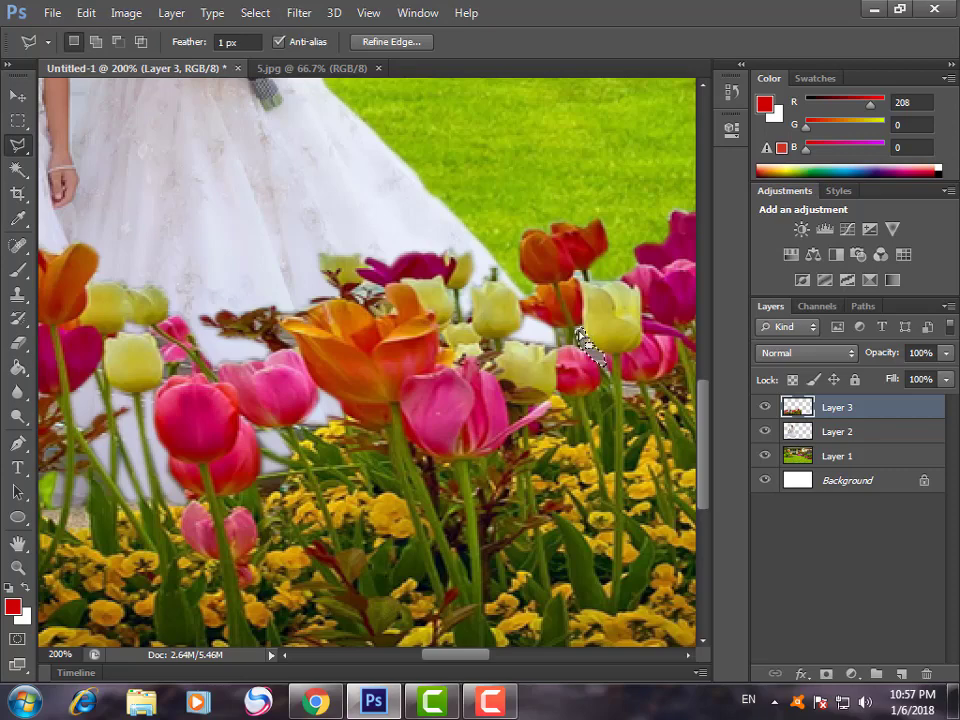
click(17, 567)
click(569, 44)
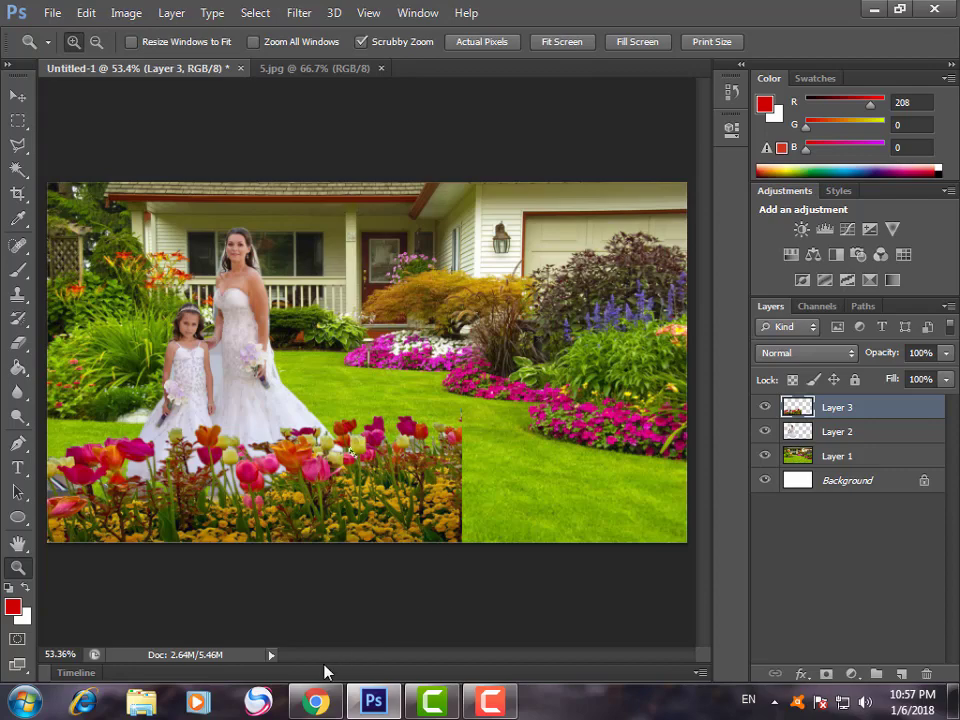
Zoom in on the lower-left tulips and delete the leftover bench piece.
click(72, 492)
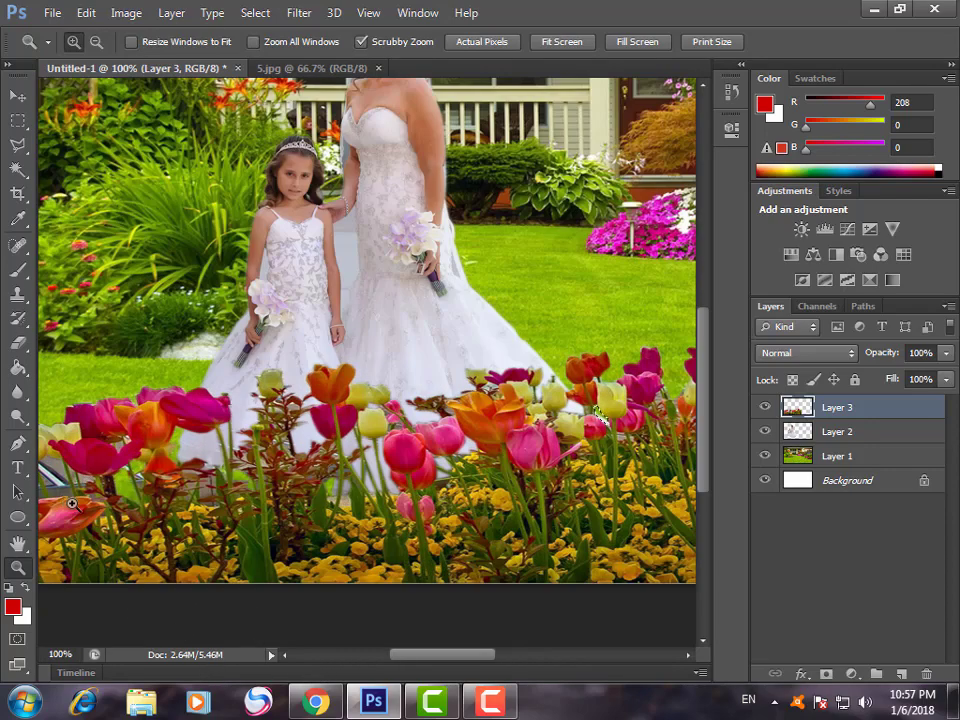
click(75, 510)
drag(405, 655, 389, 655)
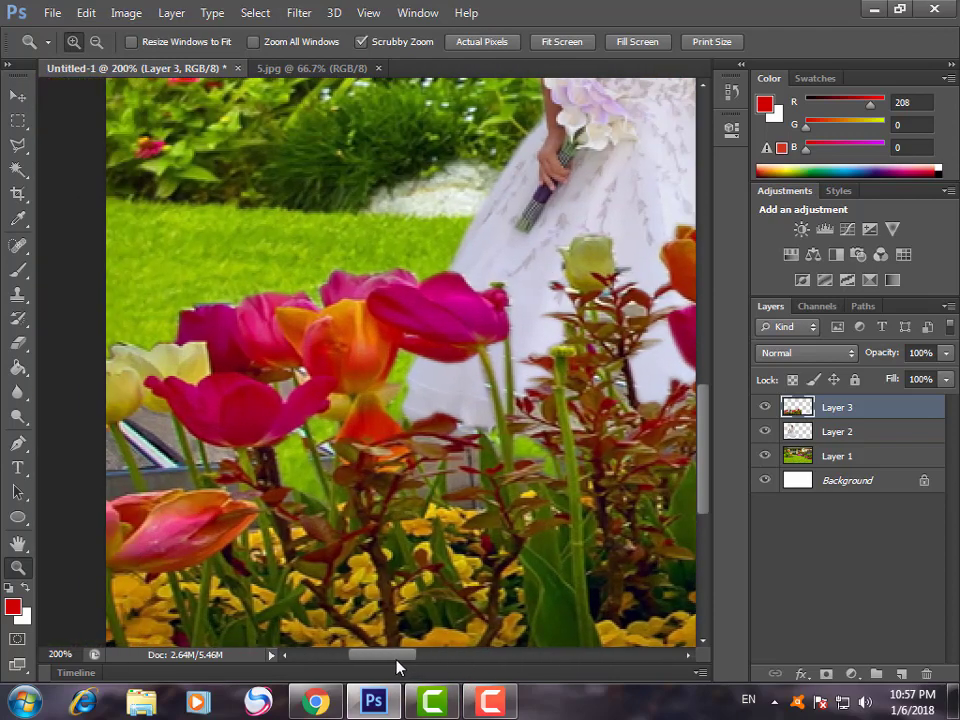
click(19, 146)
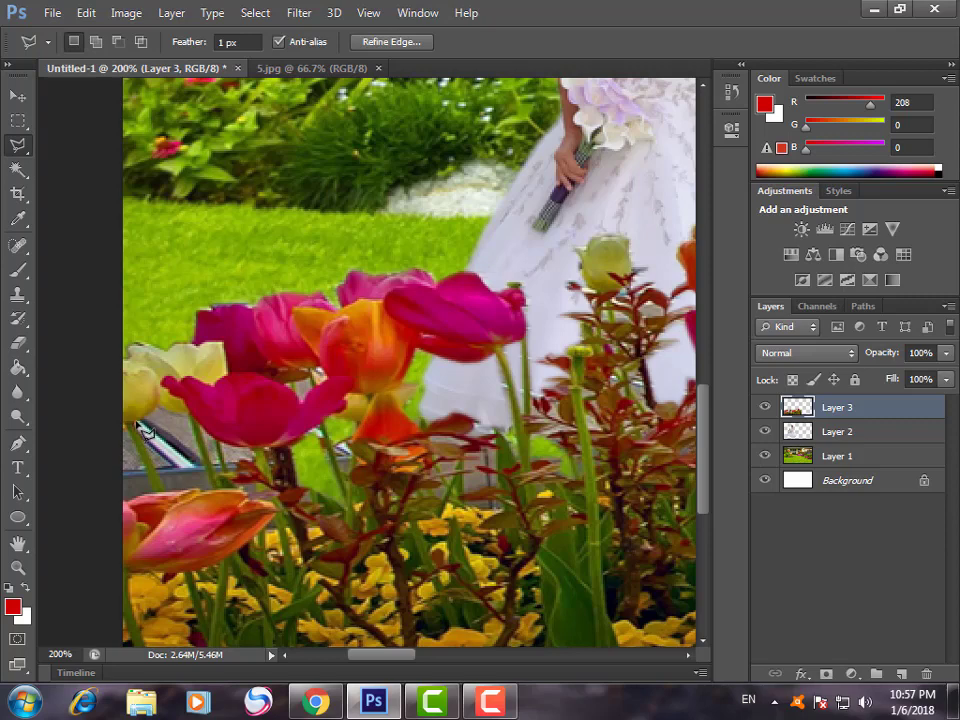
click(164, 490)
click(209, 488)
click(189, 416)
click(165, 408)
double_click(141, 421)
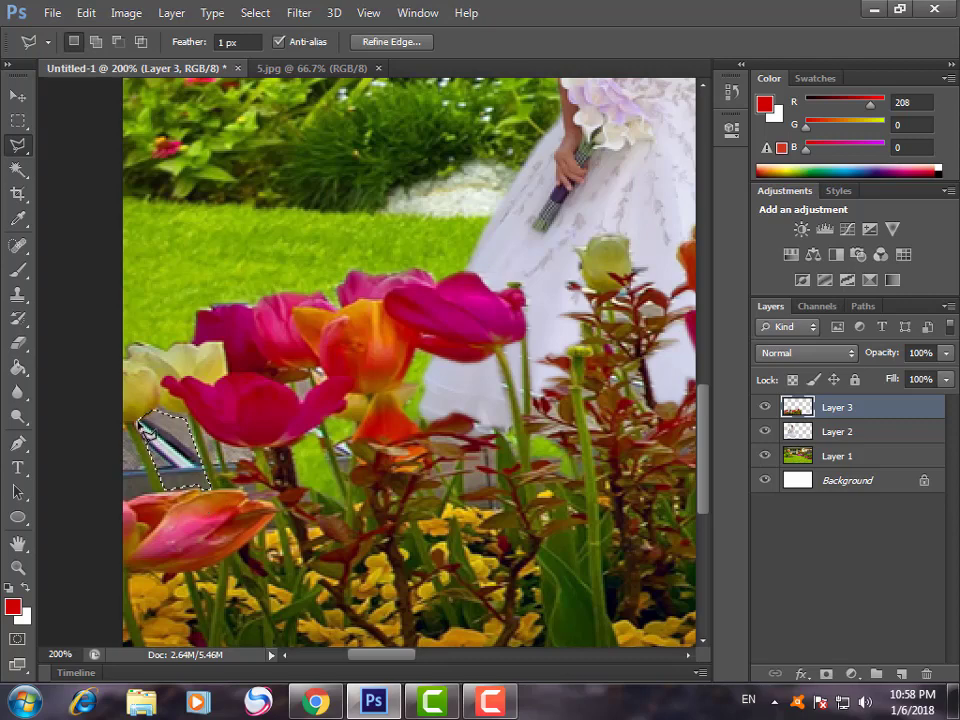
key(Delete)
key(ctrl+d)
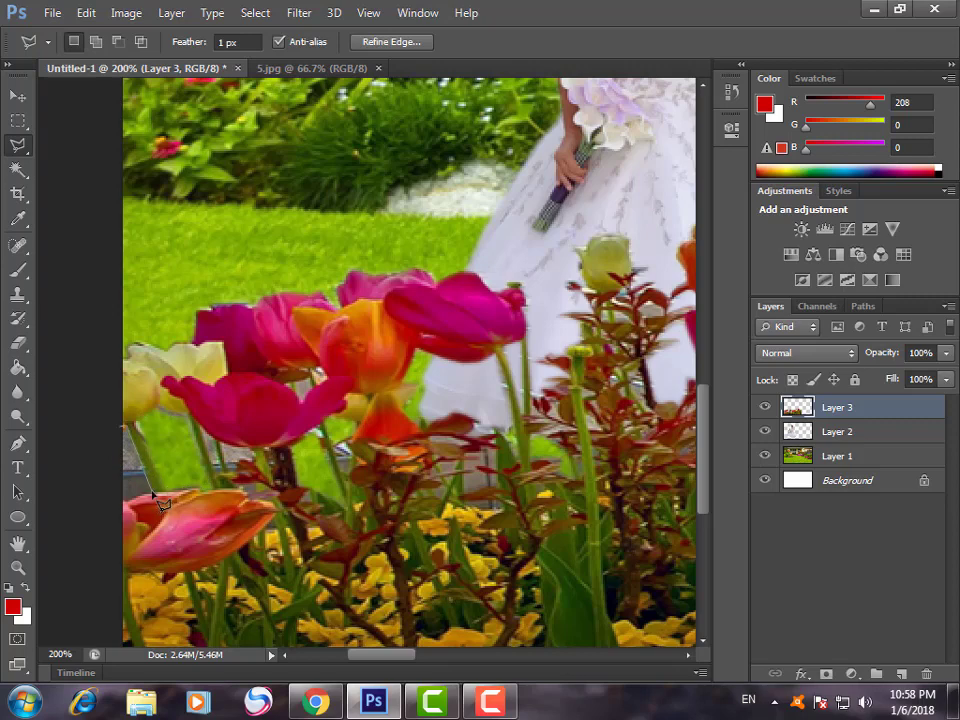
Outline along the tulip's left edge, then drop the selection without deleting.
click(153, 493)
click(118, 503)
click(122, 427)
click(152, 490)
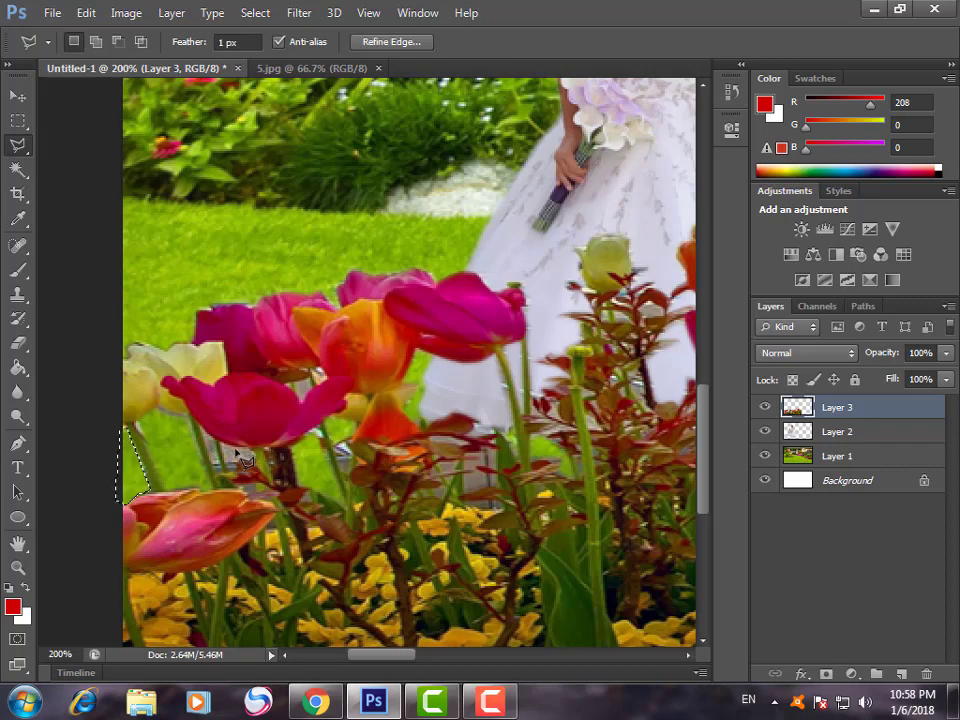
key(ctrl+d)
click(206, 434)
key(Escape)
Delete the stray light-green leaf and fit the whole image on screen.
click(487, 460)
click(474, 452)
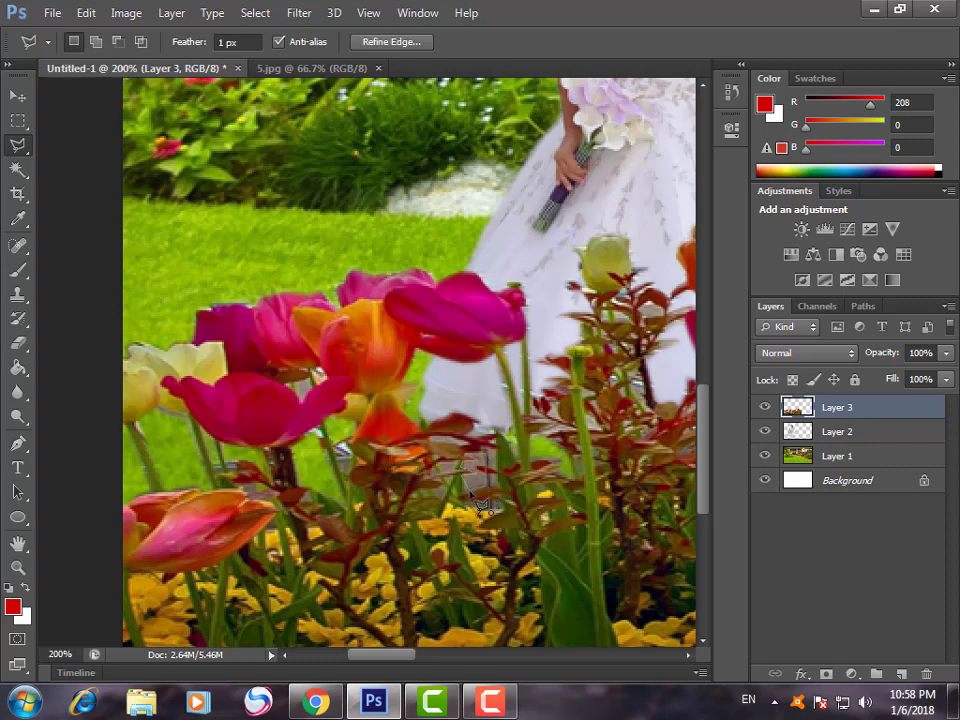
click(470, 487)
click(486, 484)
click(487, 461)
key(Delete)
key(ctrl+d)
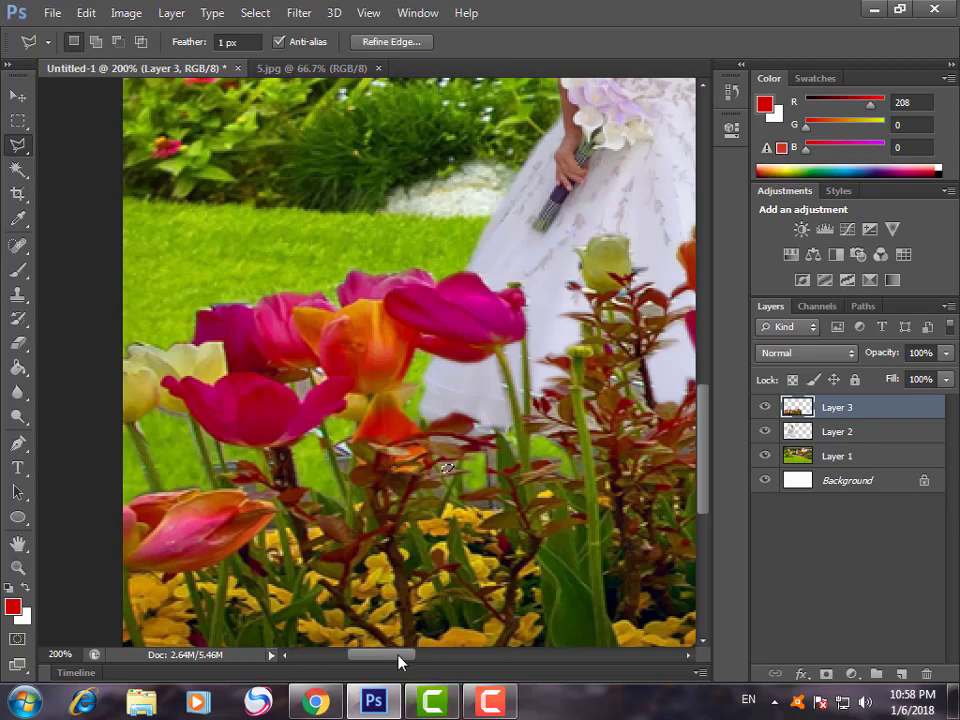
drag(399, 658, 523, 679)
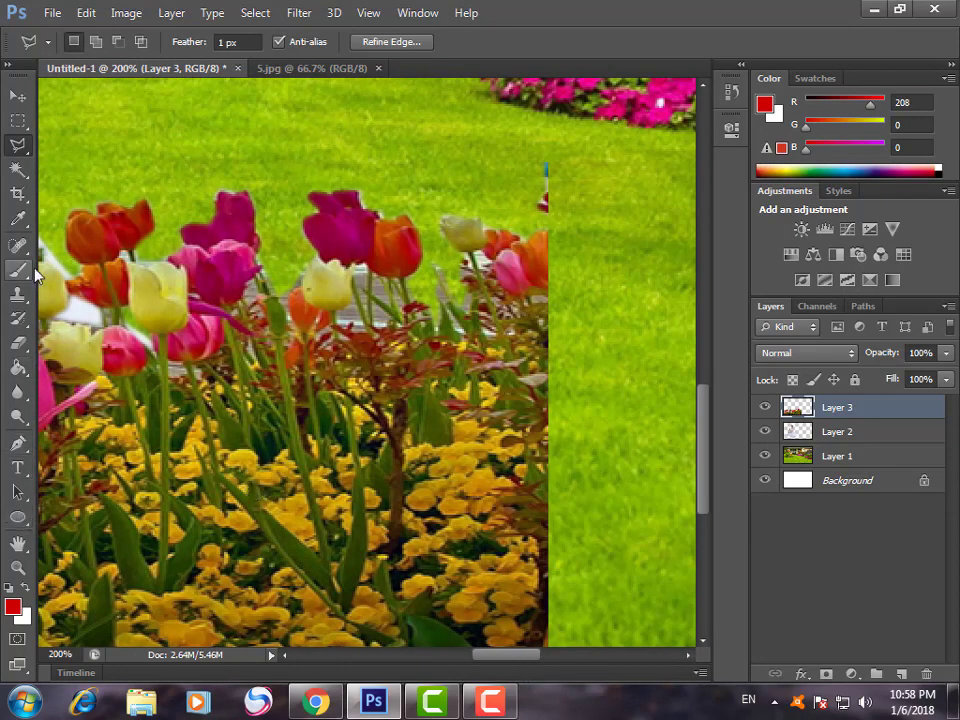
click(17, 568)
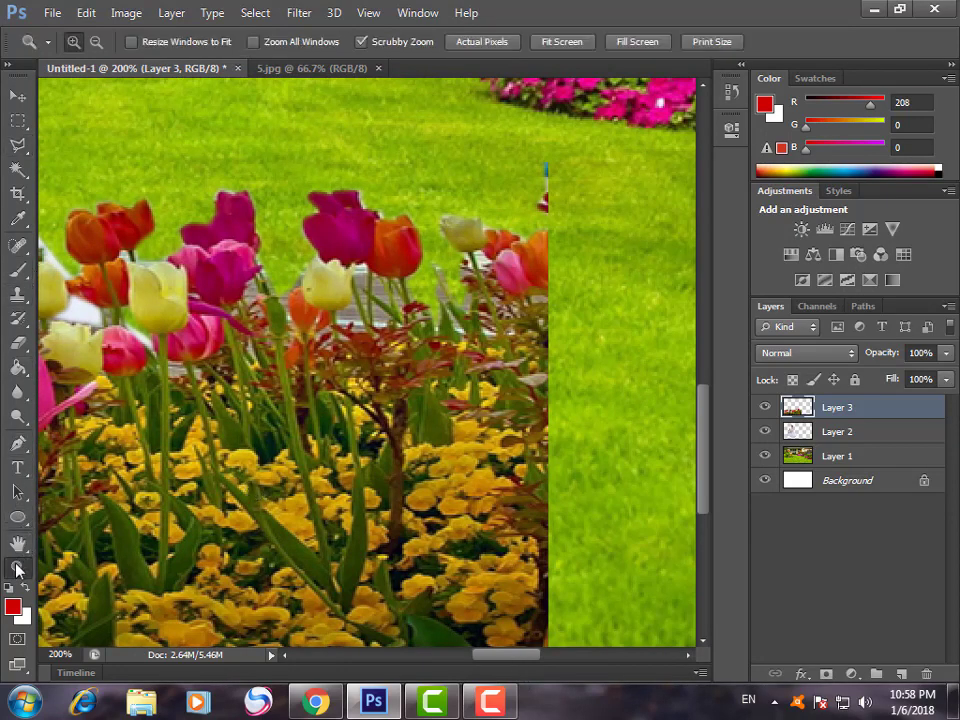
click(557, 41)
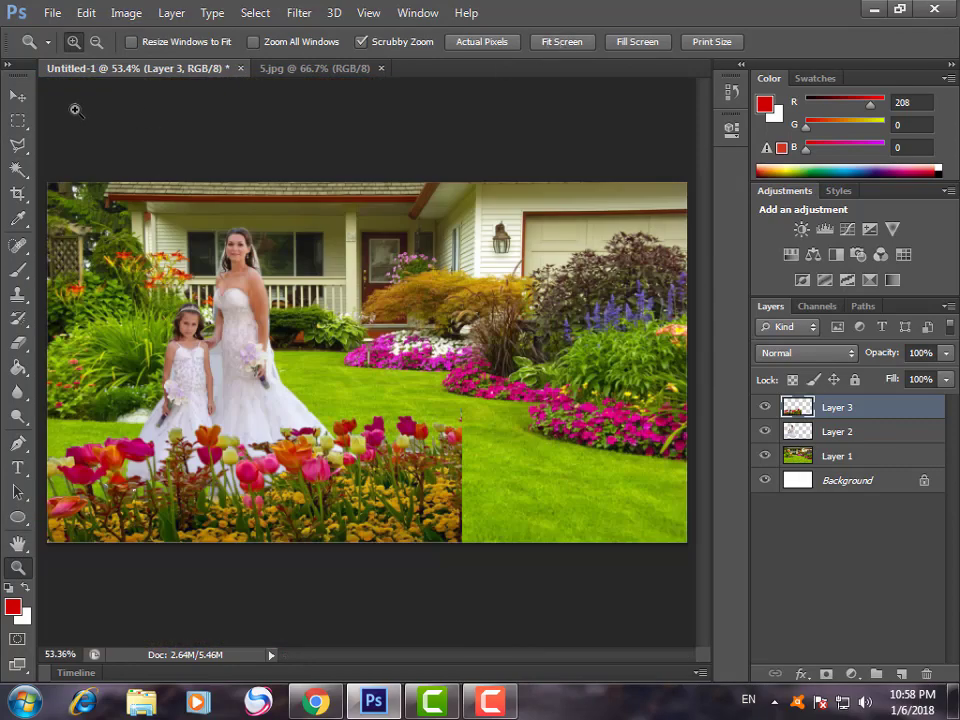
Zoom in on the girl and bride and select Layer 2 with the Magnetic Lasso.
click(16, 97)
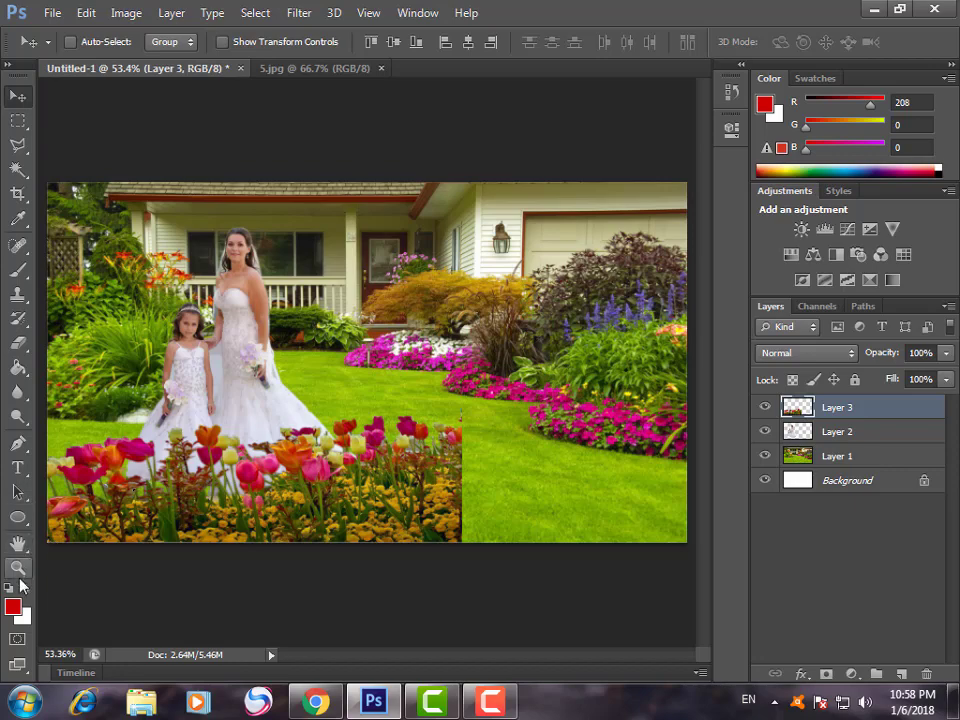
key(z)
click(160, 399)
click(158, 396)
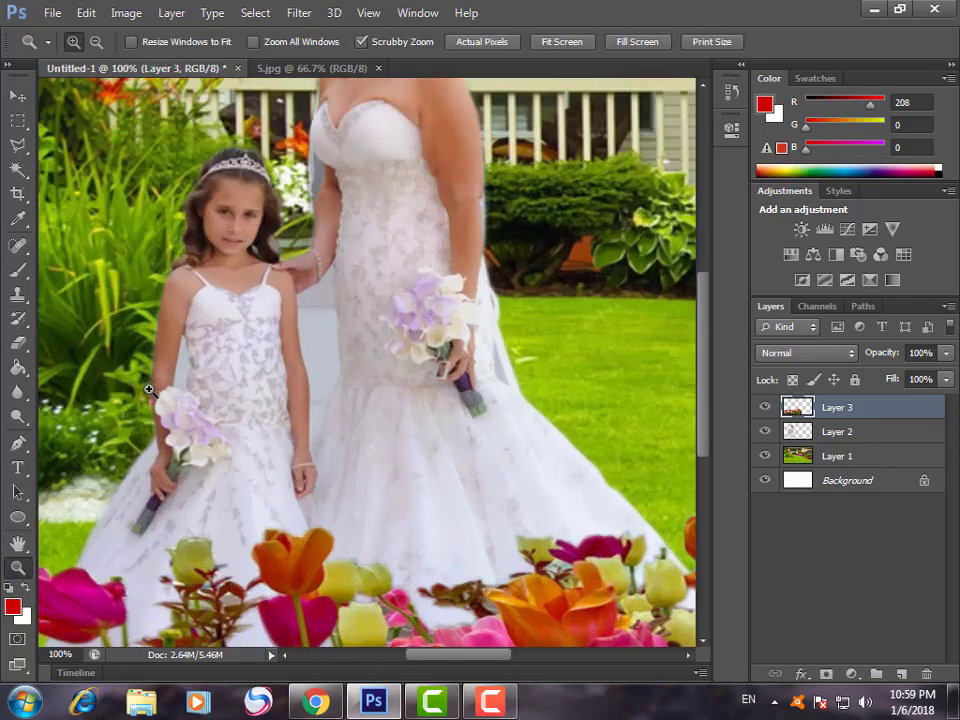
click(16, 146)
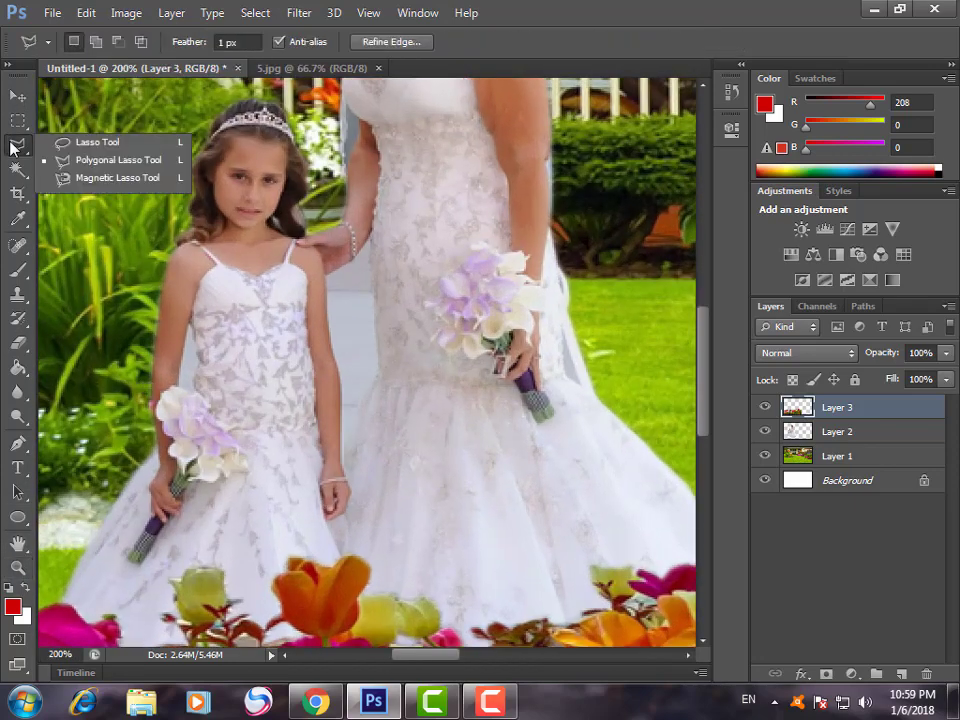
click(78, 179)
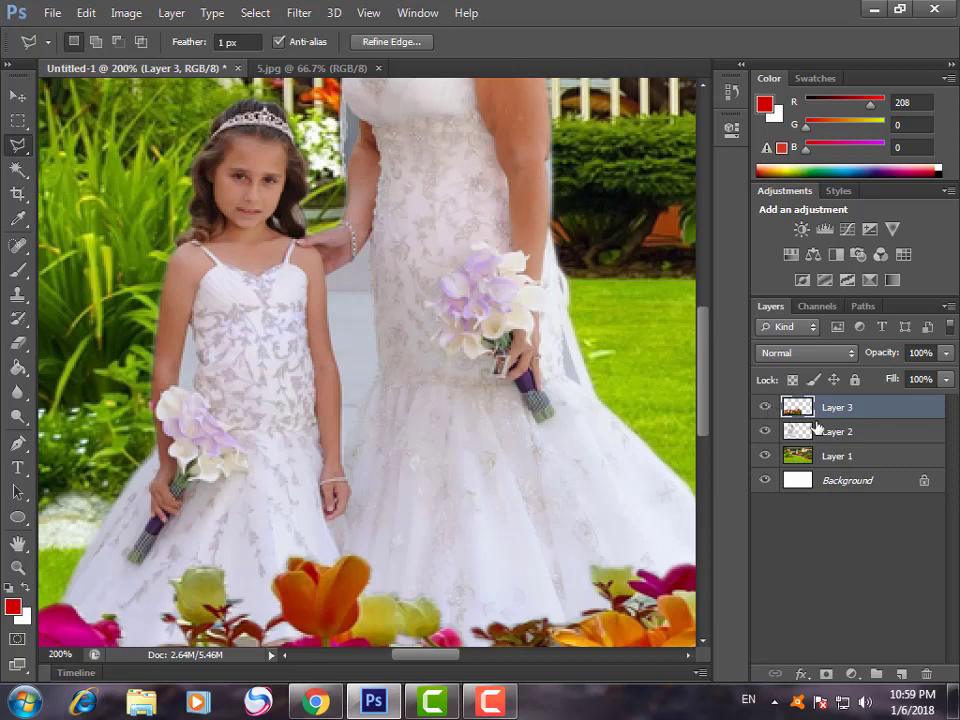
click(815, 431)
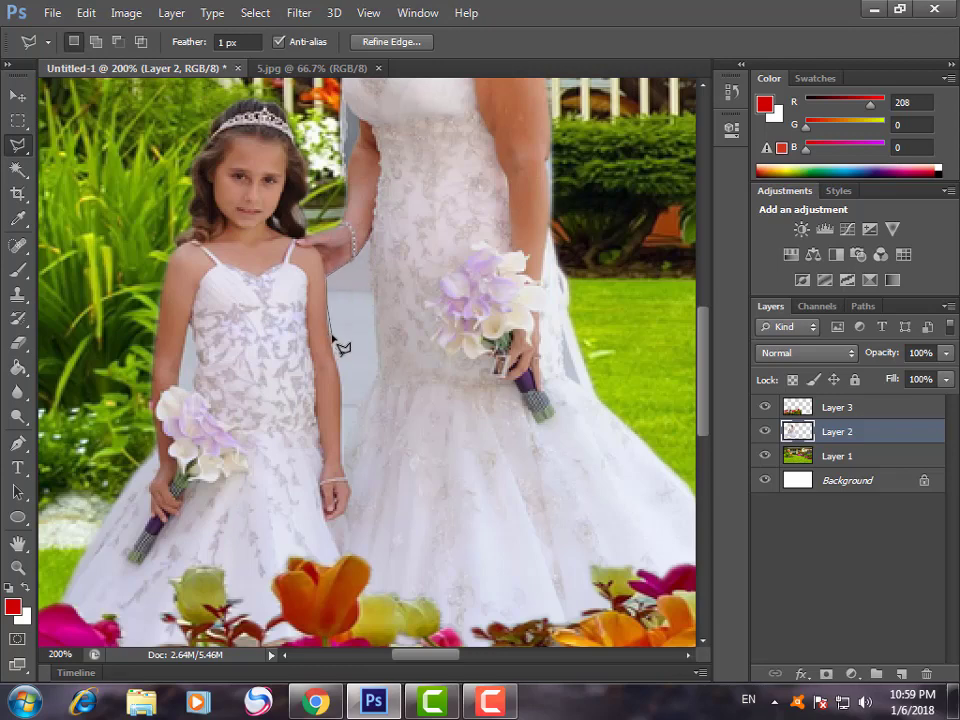
Delete the traced background gap between girl and bride, then fit the image on screen.
click(340, 451)
double_click(370, 242)
key(Delete)
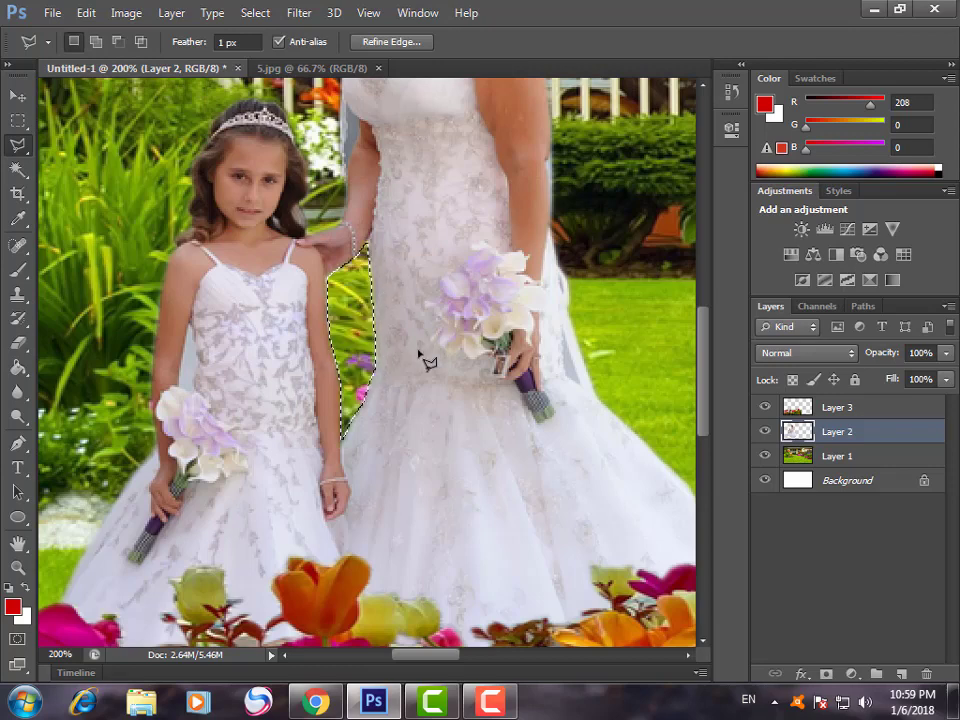
click(18, 567)
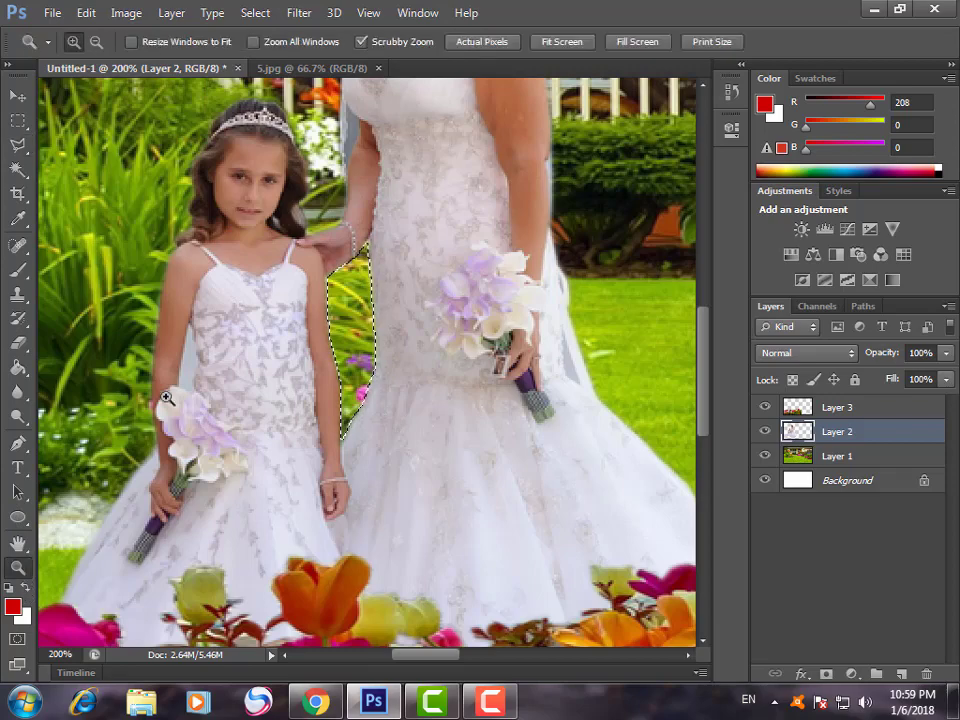
click(552, 42)
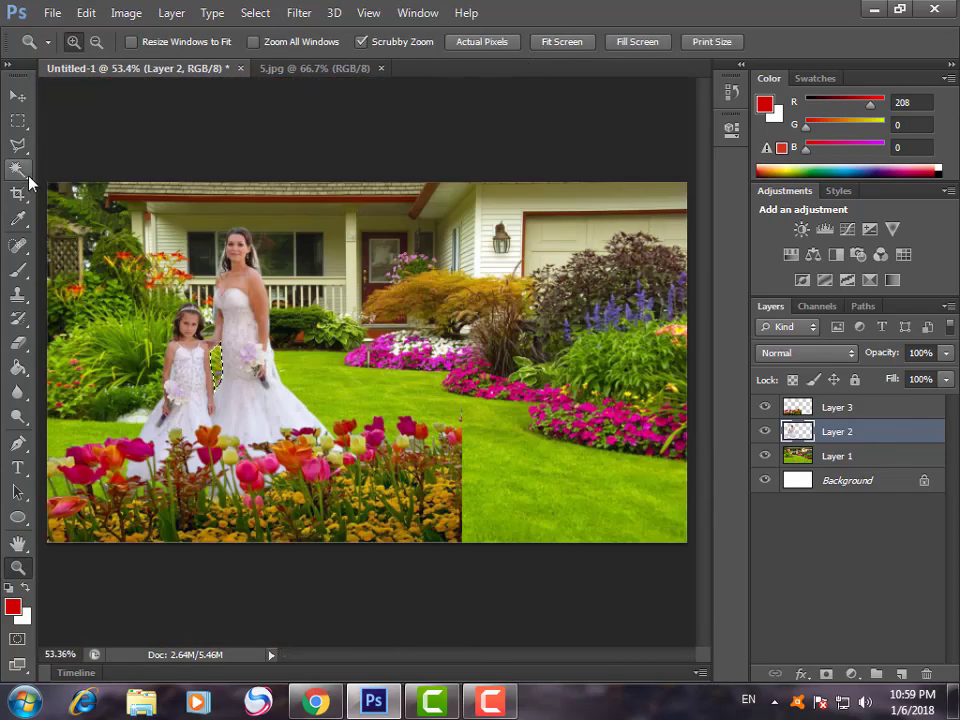
Crop the canvas to a near-square, pulling the right edge in to drop the right-hand garden.
click(17, 147)
click(97, 142)
click(242, 343)
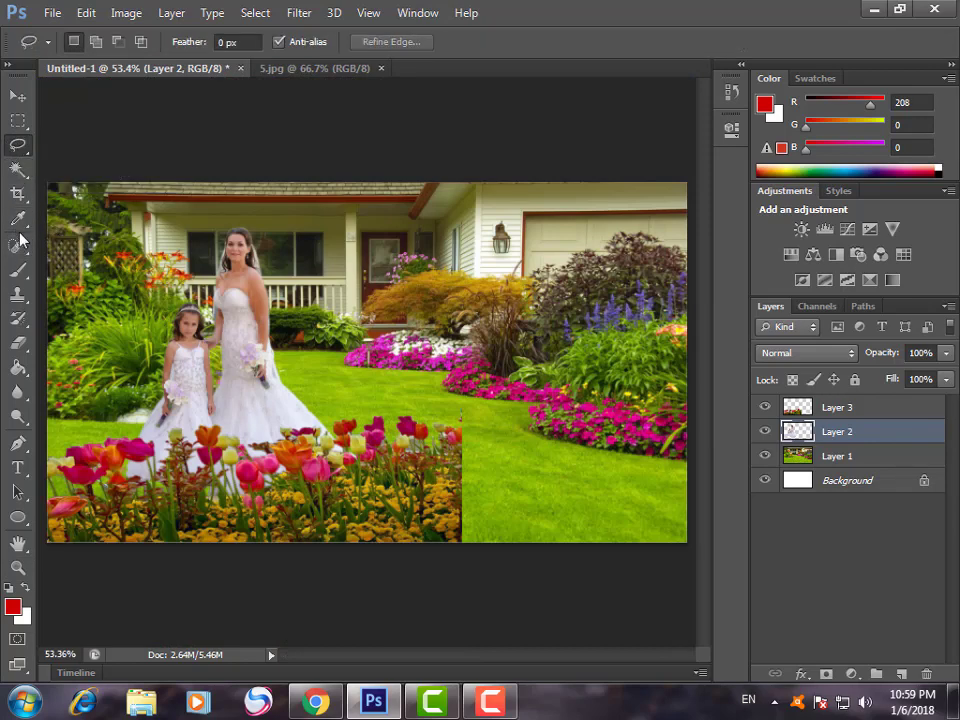
click(18, 193)
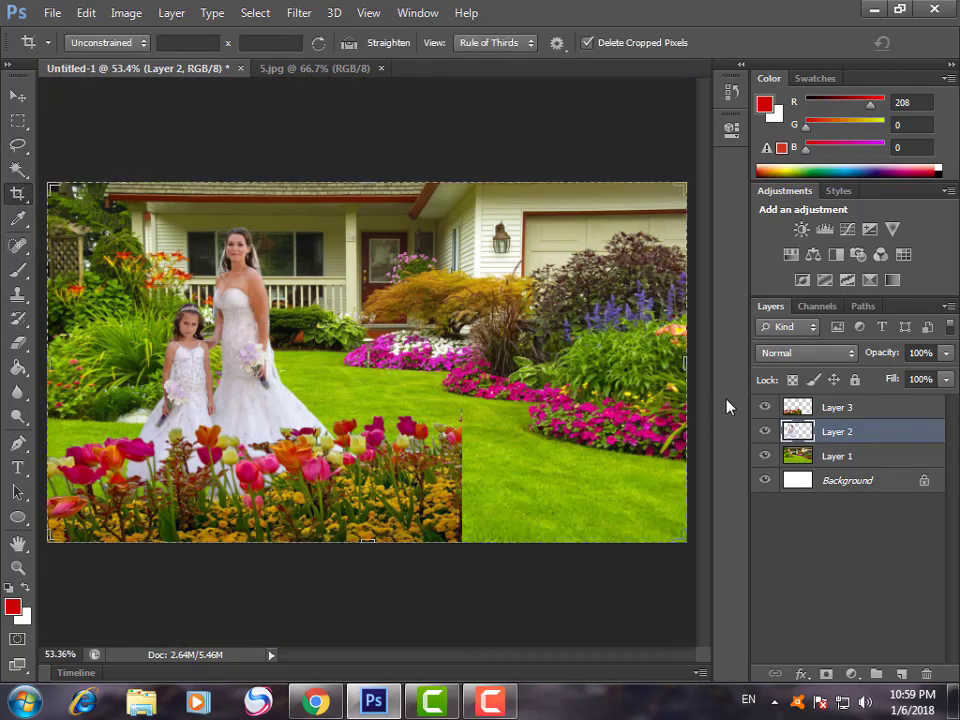
drag(686, 362, 572, 375)
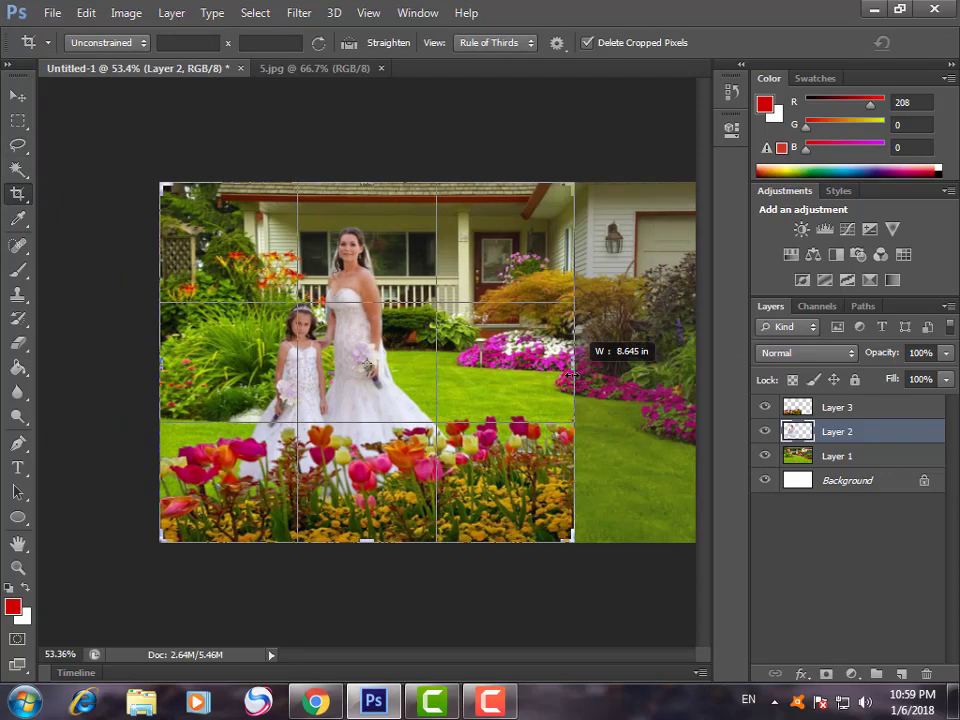
drag(572, 375, 565, 378)
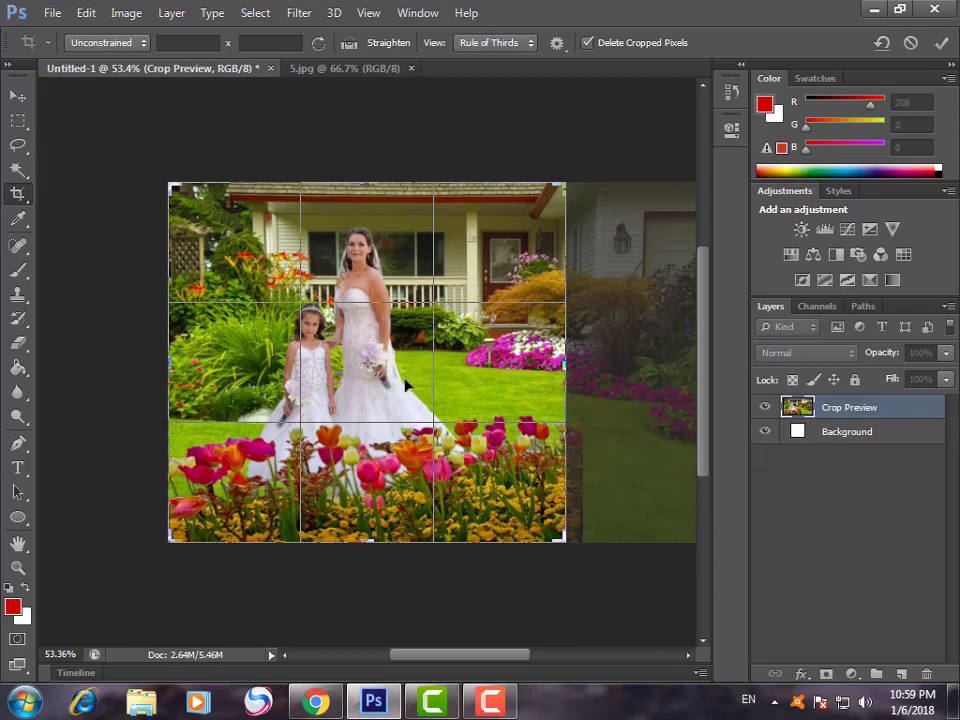
key(Return)
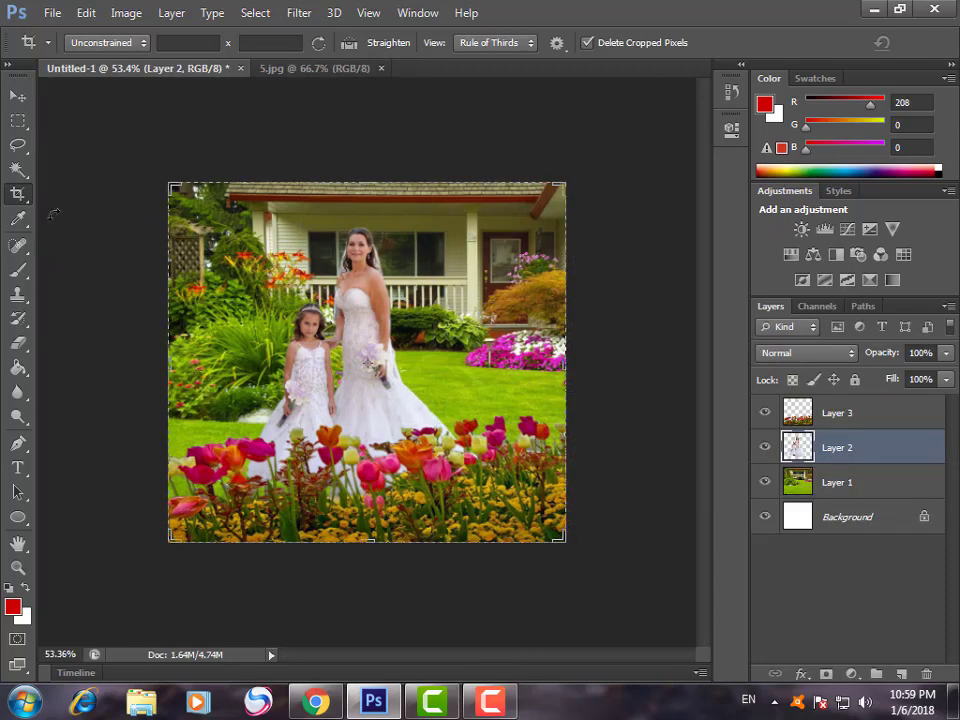
click(18, 145)
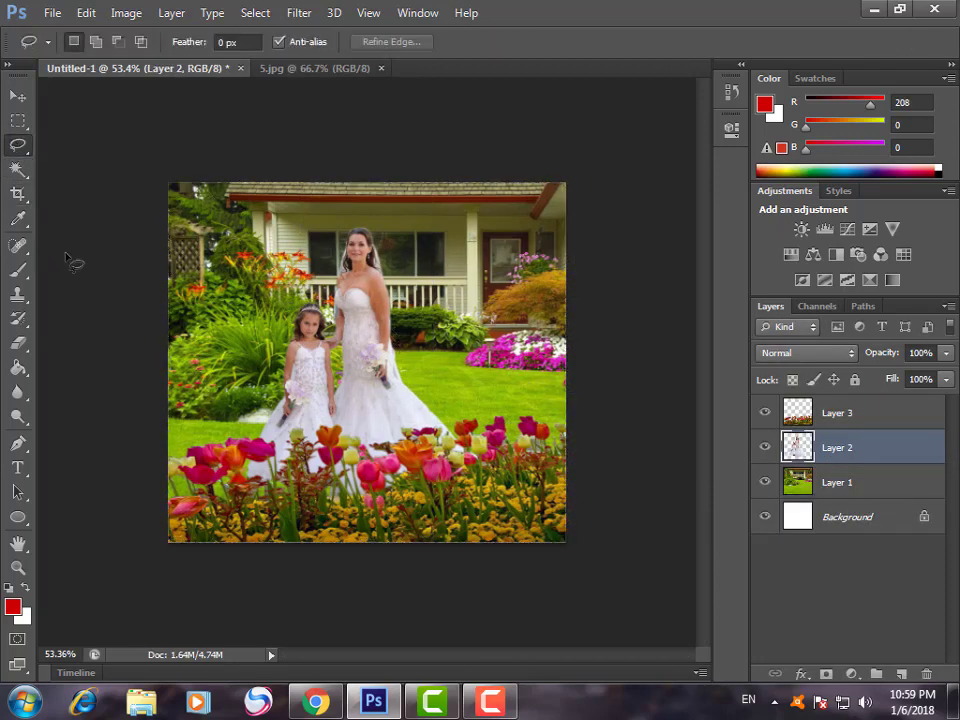
Move the bride and girl on Layer 2 about 0.8 in to the left.
click(18, 96)
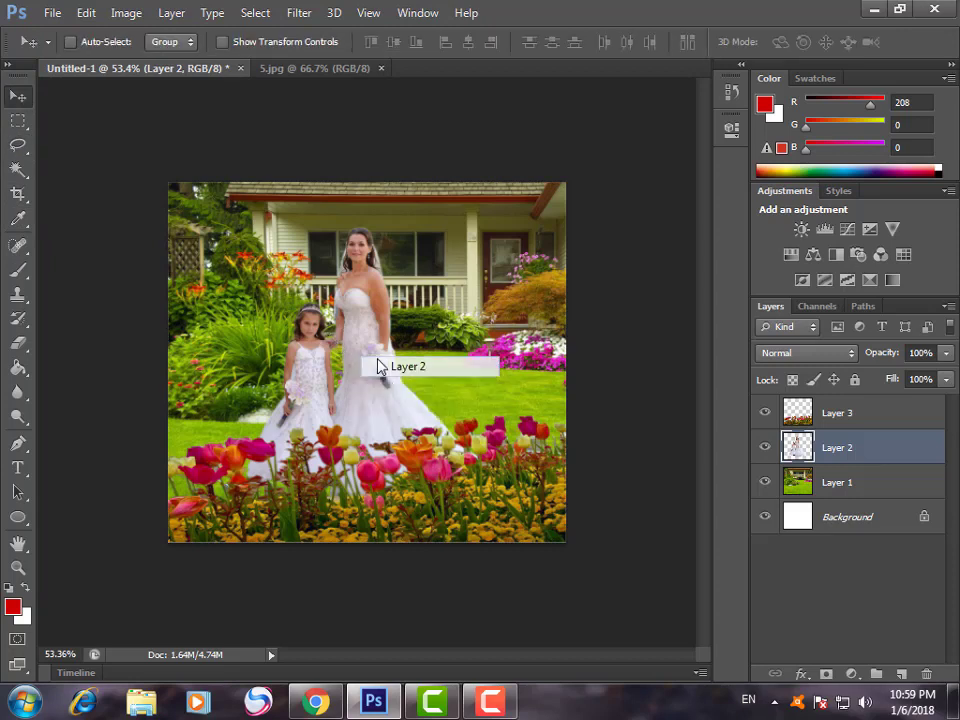
drag(370, 368, 334, 366)
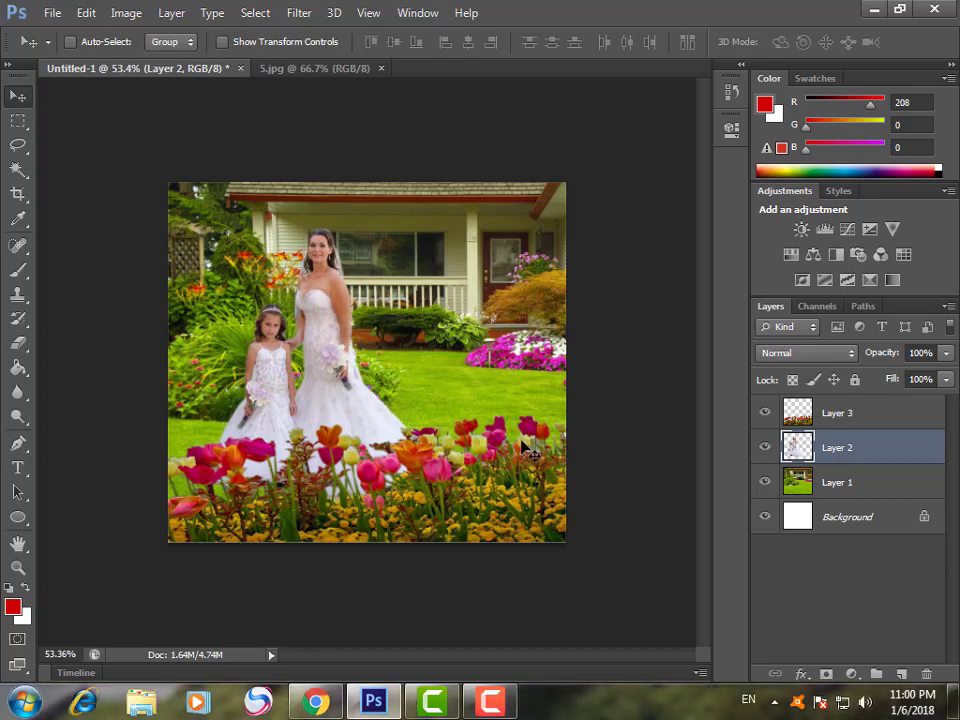